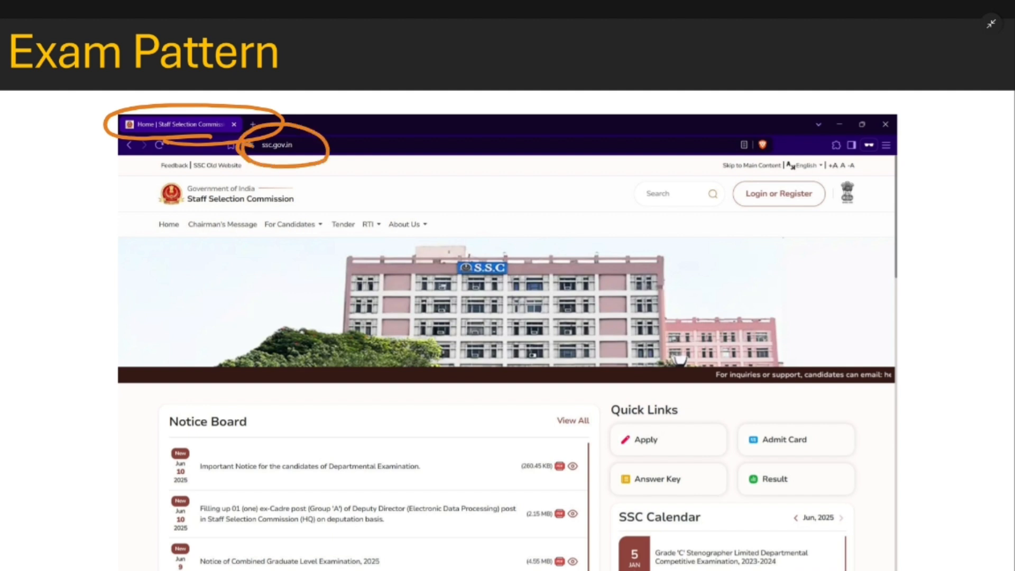
Step: Underline 'Staff Selection Commission', box 'Login or Register' on the homepage slide, then scroll to a blank page
{"action": "left_click_drag", "start_coordinate": [174, 213], "coordinate": [305, 212]}
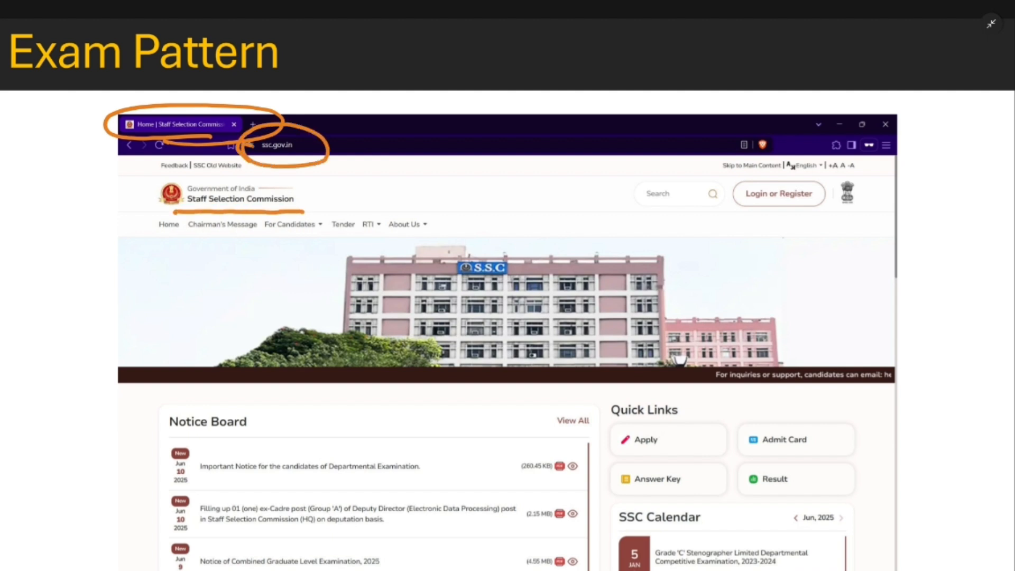
{"action": "mouse_move", "coordinate": [724, 223]}
{"action": "left_mouse_down"}
{"action": "mouse_move", "coordinate": [756, 169]}
{"action": "mouse_move", "coordinate": [788, 214]}
{"action": "mouse_move", "coordinate": [717, 228]}
{"action": "left_mouse_up"}
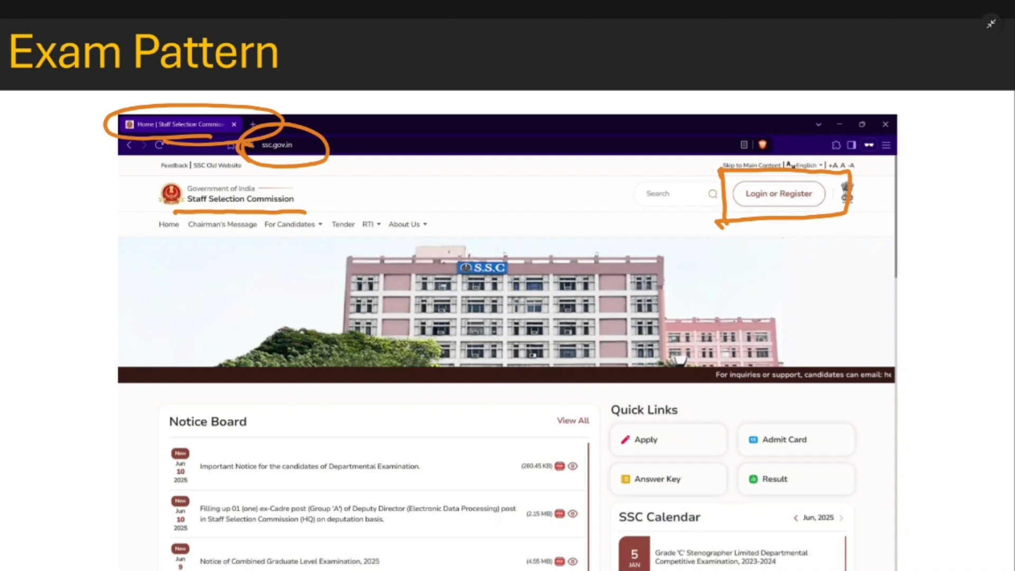
{"action": "scroll", "coordinate": [508, 285], "scroll_direction": "down", "scroll_amount": 10}
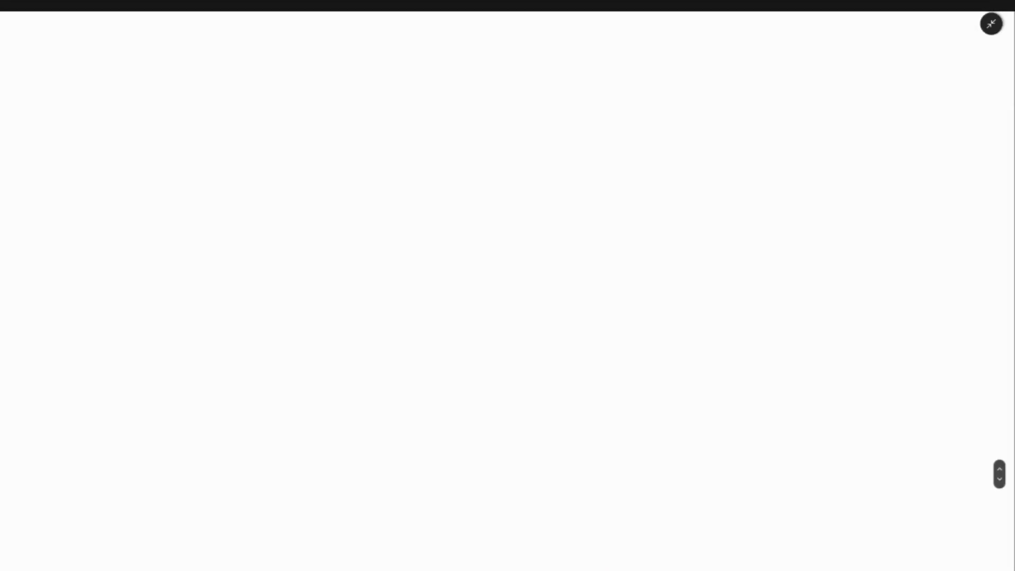
Step: Sketch a box on the blank page and write OTR inside it
{"action": "left_click_drag", "start_coordinate": [202, 93], "coordinate": [209, 240]}
{"action": "mouse_move", "coordinate": [205, 94]}
{"action": "left_mouse_down"}
{"action": "mouse_move", "coordinate": [284, 90]}
{"action": "mouse_move", "coordinate": [233, 242]}
{"action": "mouse_move", "coordinate": [200, 233]}
{"action": "left_mouse_up"}
{"action": "mouse_move", "coordinate": [263, 154]}
{"action": "left_mouse_down"}
{"action": "mouse_move", "coordinate": [246, 182]}
{"action": "mouse_move", "coordinate": [267, 146]}
{"action": "left_mouse_up"}
{"action": "mouse_move", "coordinate": [303, 140]}
{"action": "left_mouse_down"}
{"action": "mouse_move", "coordinate": [357, 138]}
{"action": "mouse_move", "coordinate": [331, 197]}
{"action": "left_mouse_up"}
{"action": "left_click_drag", "start_coordinate": [379, 165], "coordinate": [384, 194]}
{"action": "left_click_drag", "start_coordinate": [379, 137], "coordinate": [415, 194]}
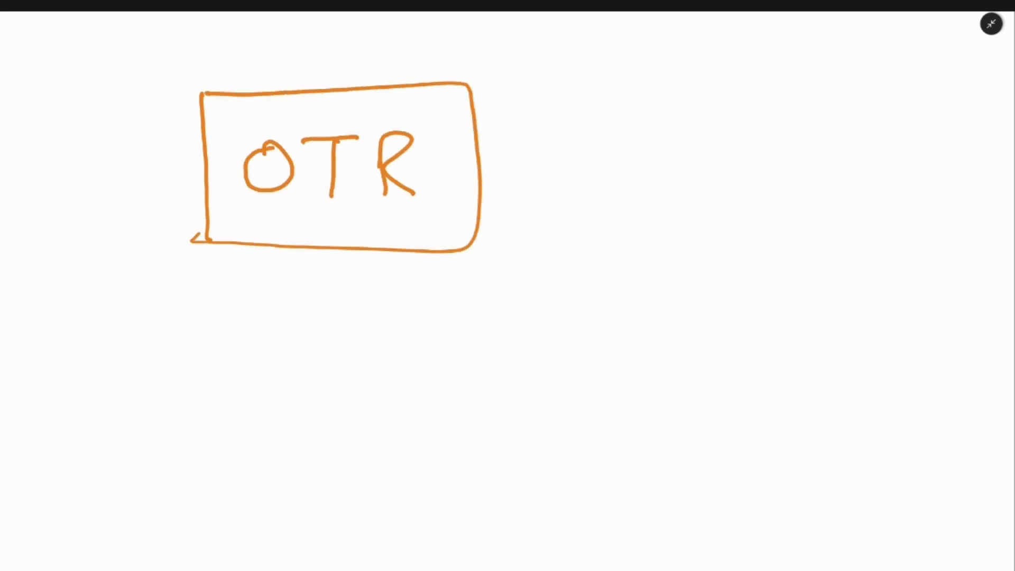
Step: Draw a second box below OTR and label it FORM
{"action": "left_click_drag", "start_coordinate": [260, 331], "coordinate": [265, 423]}
{"action": "mouse_move", "coordinate": [278, 330]}
{"action": "left_mouse_down"}
{"action": "mouse_move", "coordinate": [312, 315]}
{"action": "mouse_move", "coordinate": [317, 444]}
{"action": "mouse_move", "coordinate": [266, 439]}
{"action": "left_mouse_up"}
{"action": "left_click_drag", "start_coordinate": [332, 356], "coordinate": [334, 400]}
{"action": "mouse_move", "coordinate": [331, 358]}
{"action": "left_mouse_down"}
{"action": "mouse_move", "coordinate": [369, 353]}
{"action": "mouse_move", "coordinate": [398, 371]}
{"action": "left_mouse_up"}
{"action": "left_click_drag", "start_coordinate": [376, 376], "coordinate": [397, 402]}
{"action": "left_click_drag", "start_coordinate": [397, 362], "coordinate": [429, 400]}
{"action": "mouse_move", "coordinate": [446, 357]}
{"action": "left_mouse_down"}
{"action": "mouse_move", "coordinate": [443, 394]}
{"action": "mouse_move", "coordinate": [483, 424]}
{"action": "left_mouse_up"}
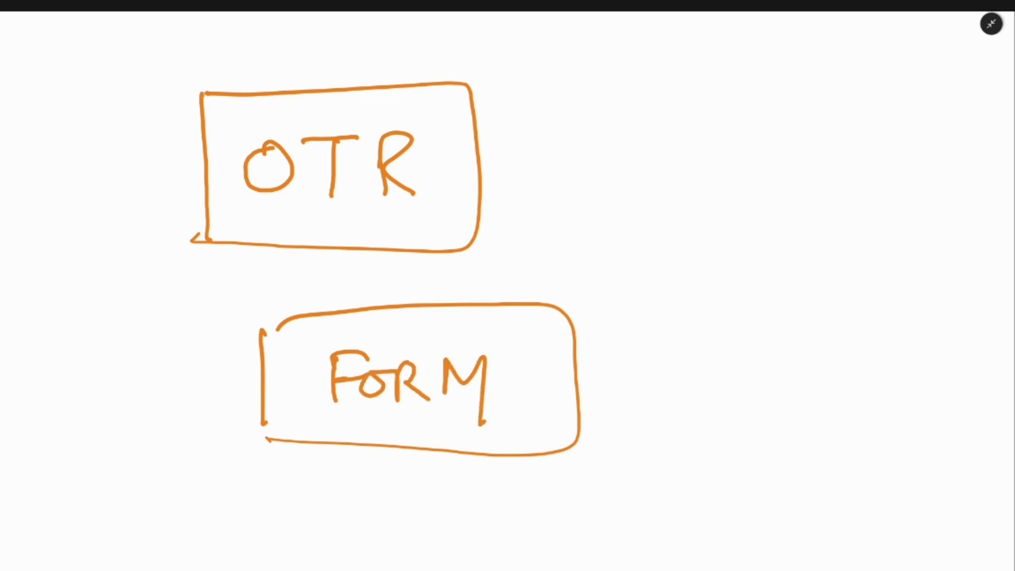
Step: Draw arrows pointing at the OTR and FORM boxes, each with a check mark beside it
{"action": "left_click_drag", "start_coordinate": [497, 171], "coordinate": [615, 169]}
{"action": "left_click_drag", "start_coordinate": [527, 150], "coordinate": [493, 170]}
{"action": "left_click_drag", "start_coordinate": [493, 170], "coordinate": [530, 205]}
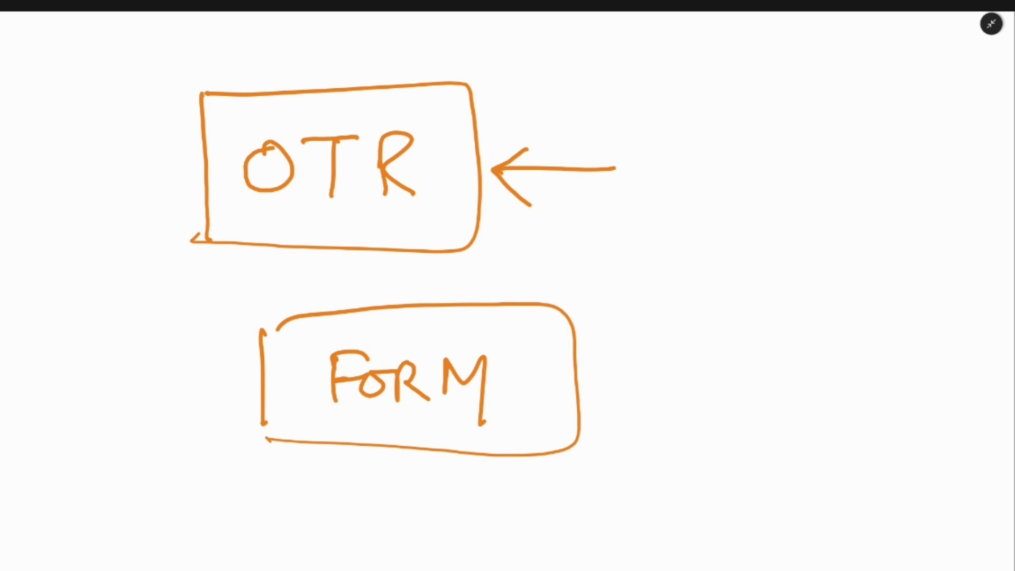
{"action": "mouse_move", "coordinate": [654, 170]}
{"action": "left_mouse_down"}
{"action": "mouse_move", "coordinate": [670, 207]}
{"action": "mouse_move", "coordinate": [768, 136]}
{"action": "left_mouse_up"}
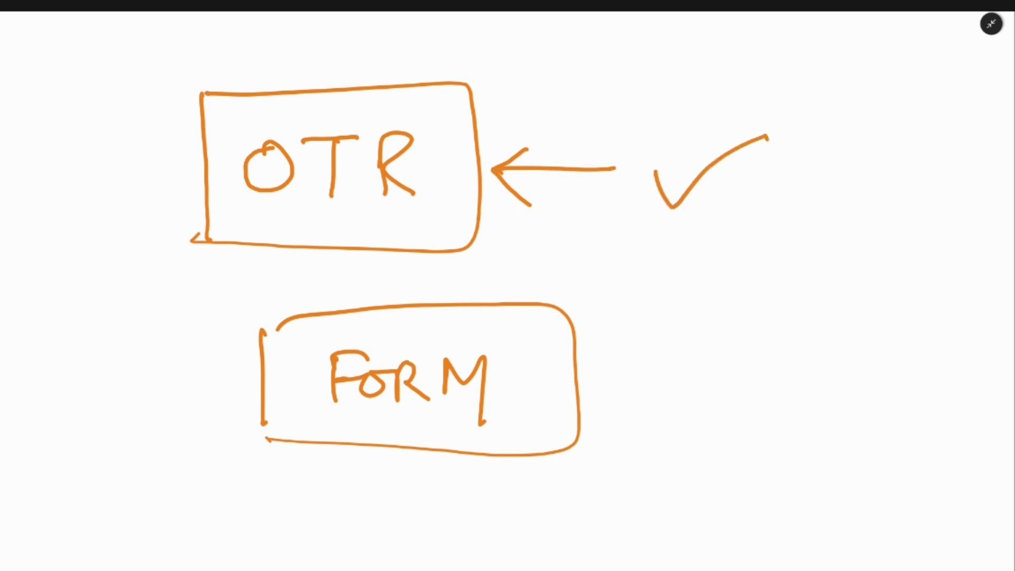
{"action": "left_click_drag", "start_coordinate": [595, 380], "coordinate": [692, 377]}
{"action": "mouse_move", "coordinate": [624, 360]}
{"action": "left_mouse_down"}
{"action": "mouse_move", "coordinate": [596, 381]}
{"action": "mouse_move", "coordinate": [630, 416]}
{"action": "left_mouse_up"}
{"action": "mouse_move", "coordinate": [742, 369]}
{"action": "left_mouse_down"}
{"action": "mouse_move", "coordinate": [751, 393]}
{"action": "mouse_move", "coordinate": [832, 334]}
{"action": "left_mouse_up"}
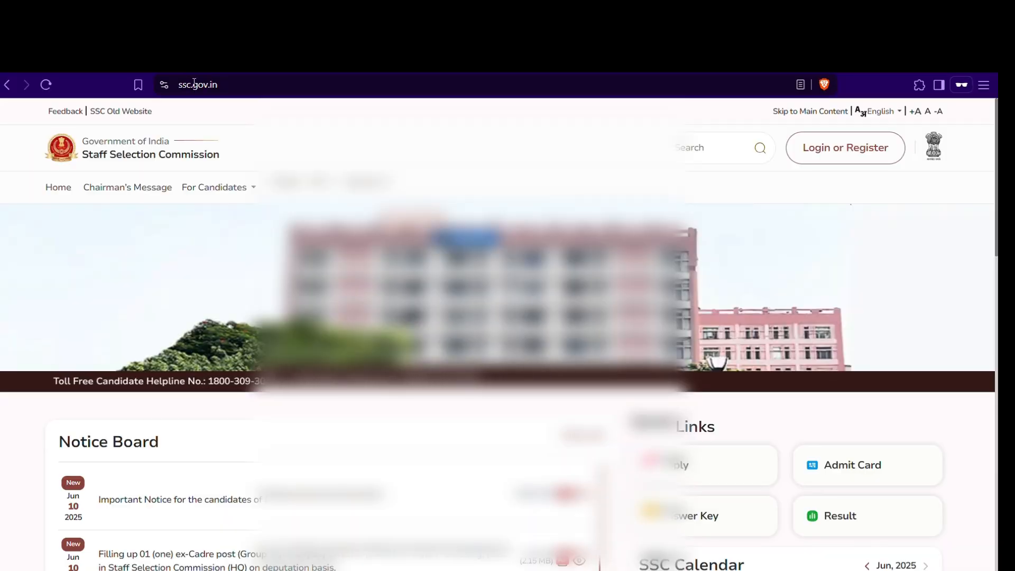
Step: Open the candidate login popup on ssc.gov.in and follow its Register link for new candidates
{"action": "left_click", "coordinate": [195, 84]}
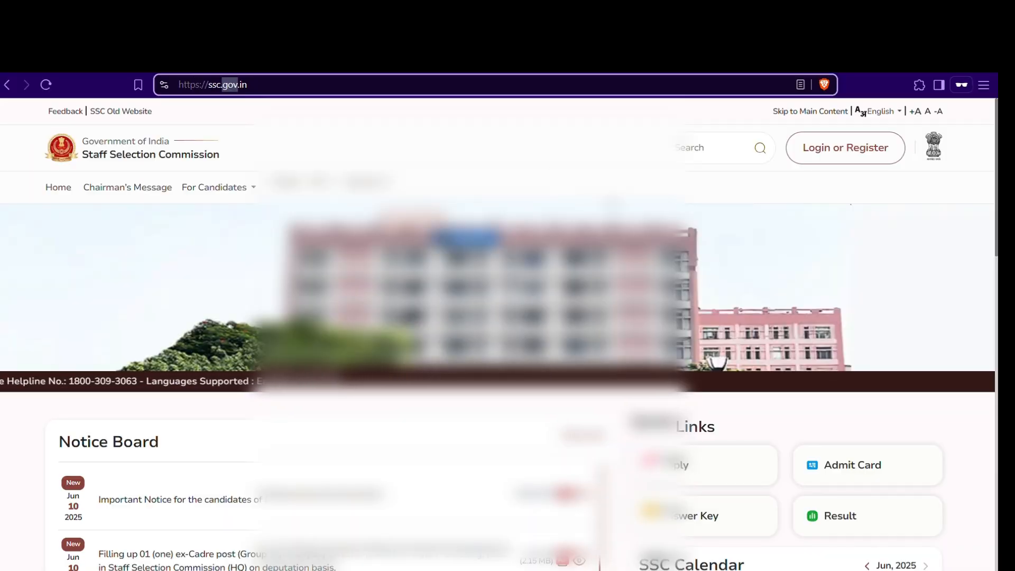
{"action": "left_click", "coordinate": [839, 153]}
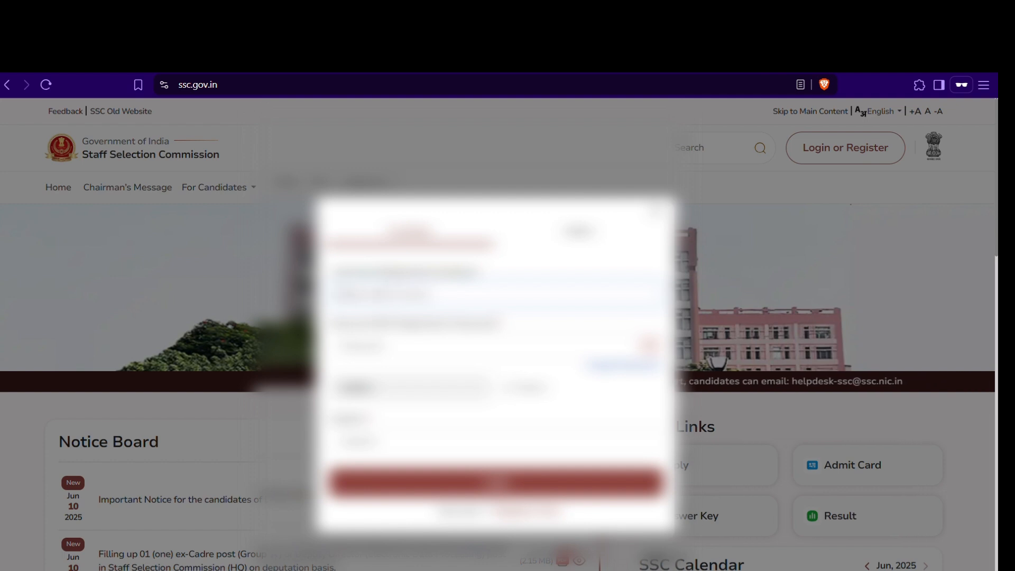
{"action": "left_click", "coordinate": [423, 346]}
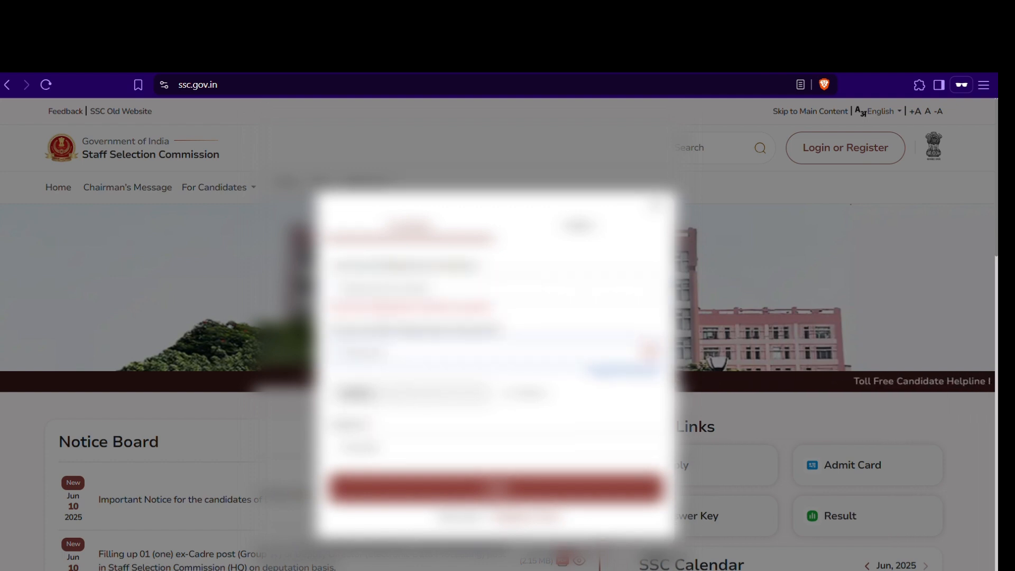
{"action": "left_click", "coordinate": [429, 448]}
{"action": "left_click", "coordinate": [431, 494]}
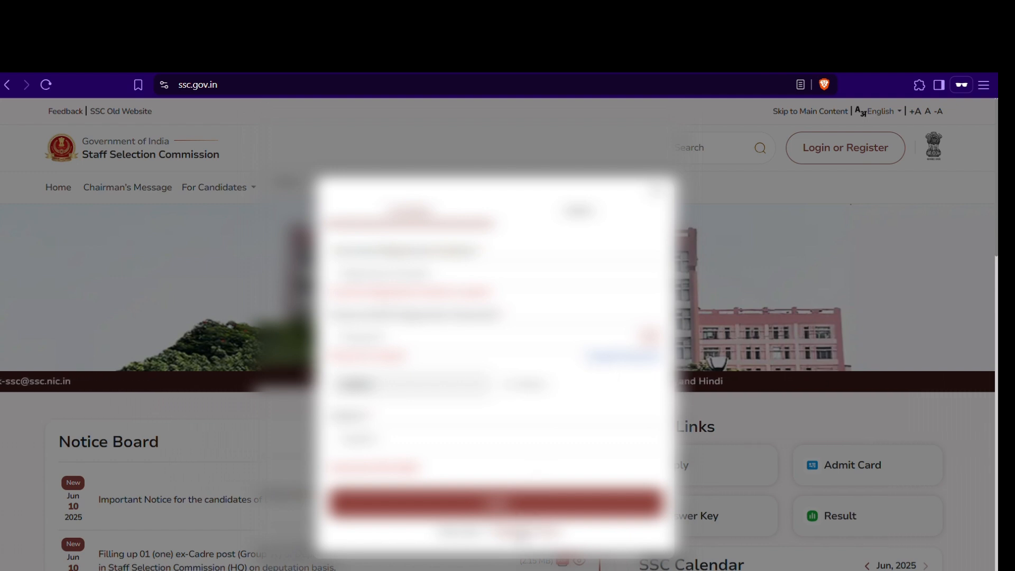
{"action": "left_click", "coordinate": [524, 534]}
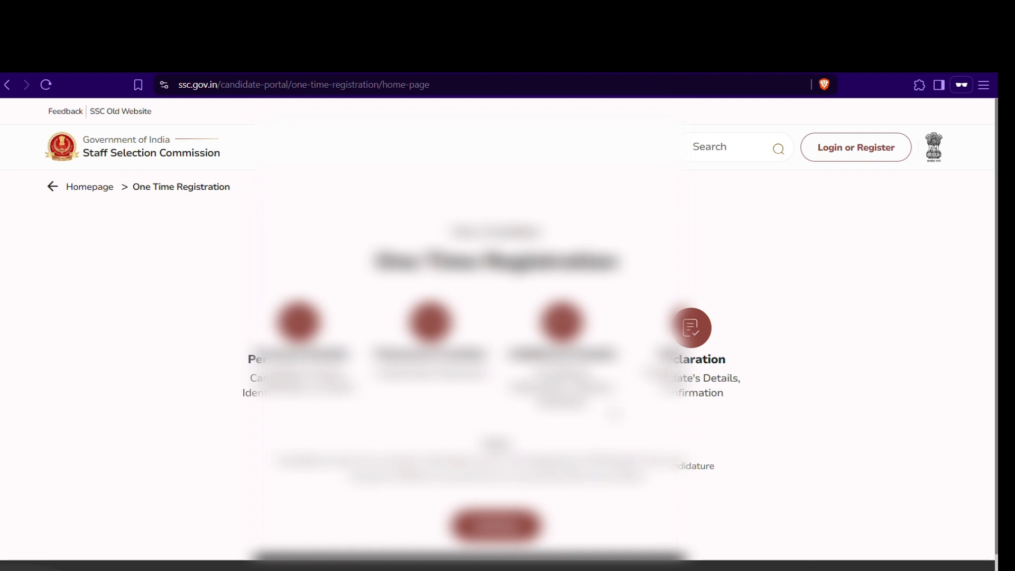
Step: Start One Time Registration, answer No to Aadhaar, and scroll to the identity-document fields
{"action": "left_click", "coordinate": [506, 530]}
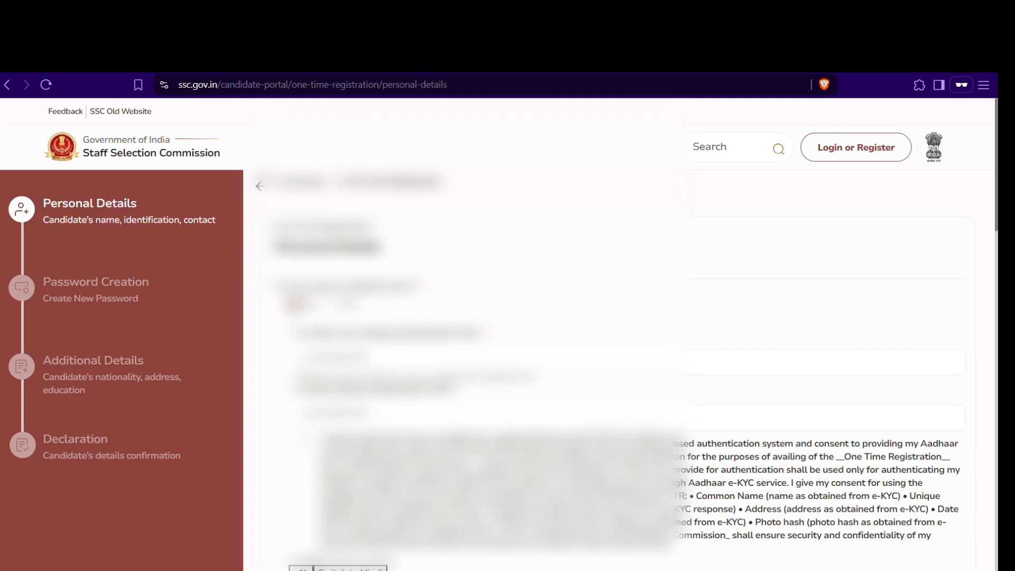
{"action": "left_click", "coordinate": [423, 363]}
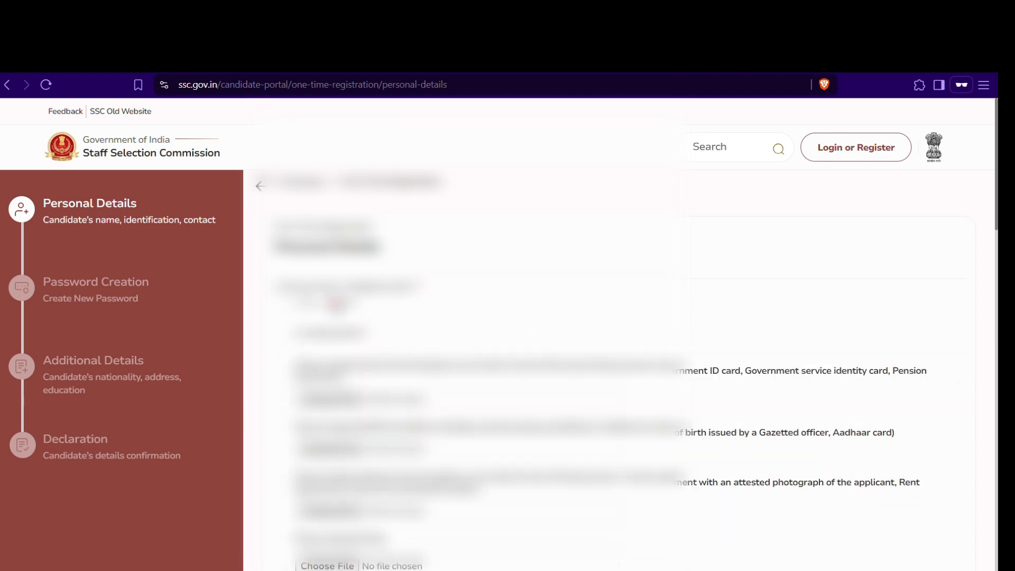
{"action": "scroll", "coordinate": [619, 333], "scroll_direction": "down", "scroll_amount": 2}
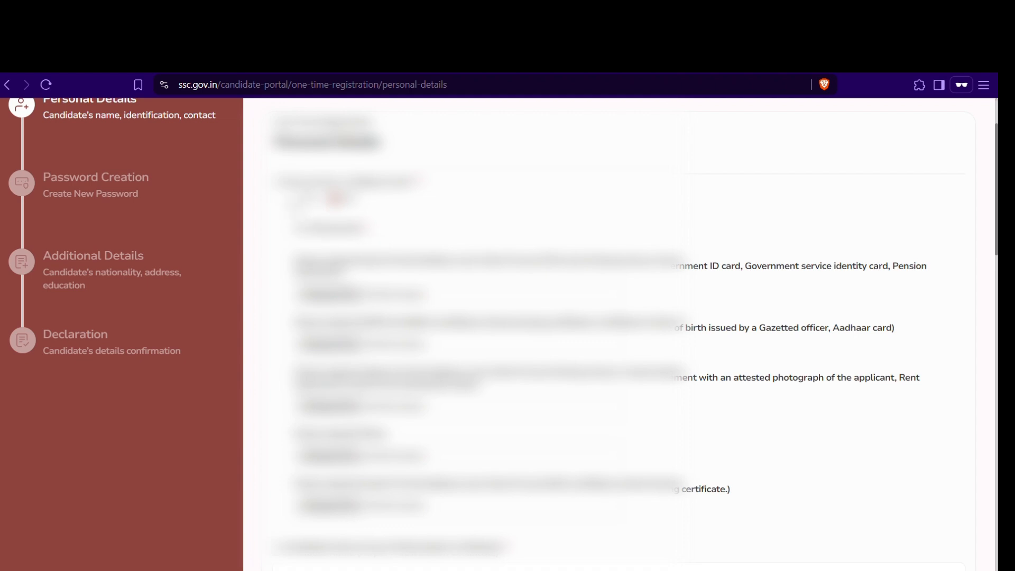
Step: Choose Yes for Aadhaar, enter and confirm the Aadhaar number, and give authentication consent
{"action": "left_click", "coordinate": [295, 199]}
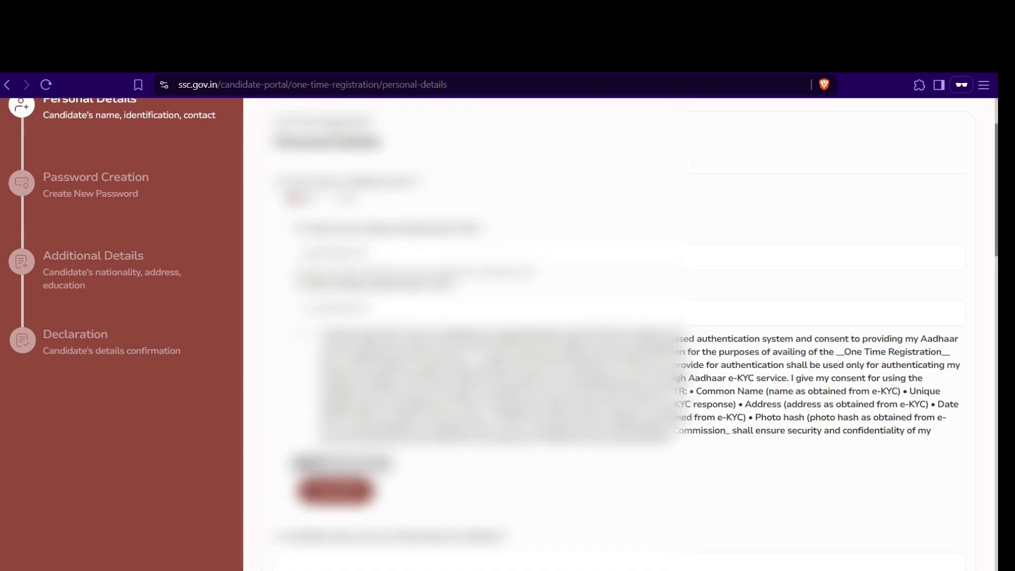
{"action": "left_click", "coordinate": [370, 257]}
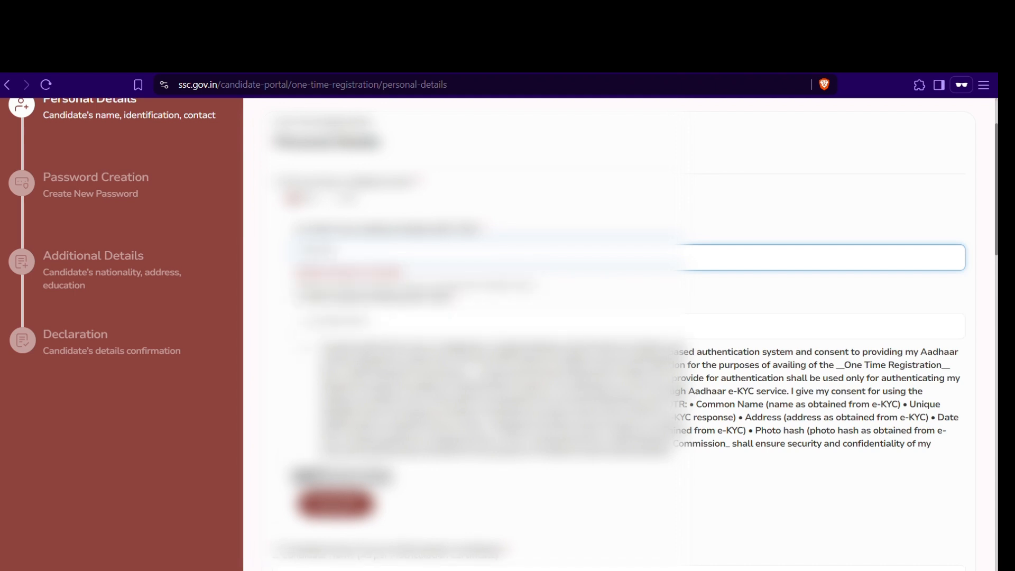
{"action": "key", "text": "Tab"}
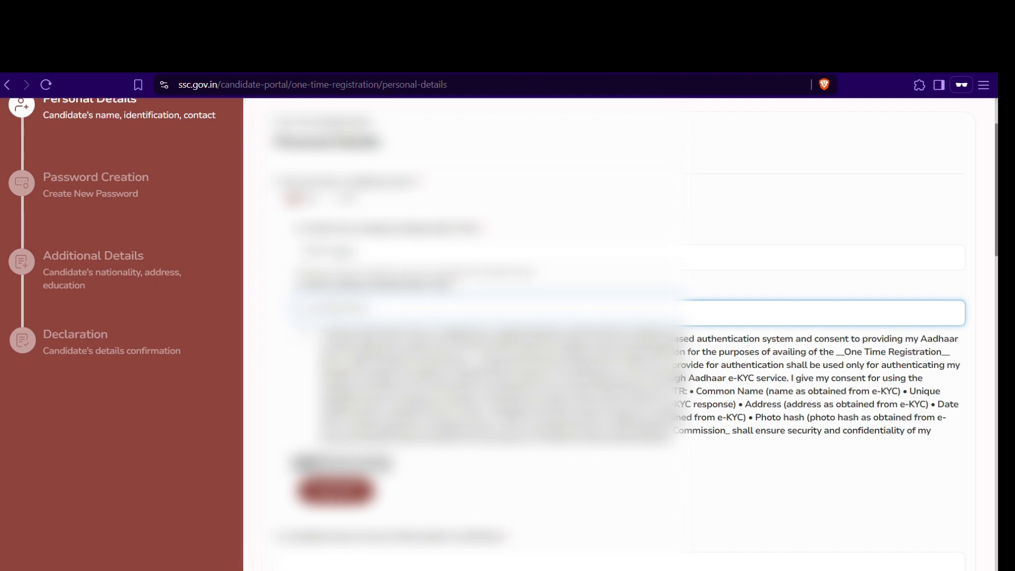
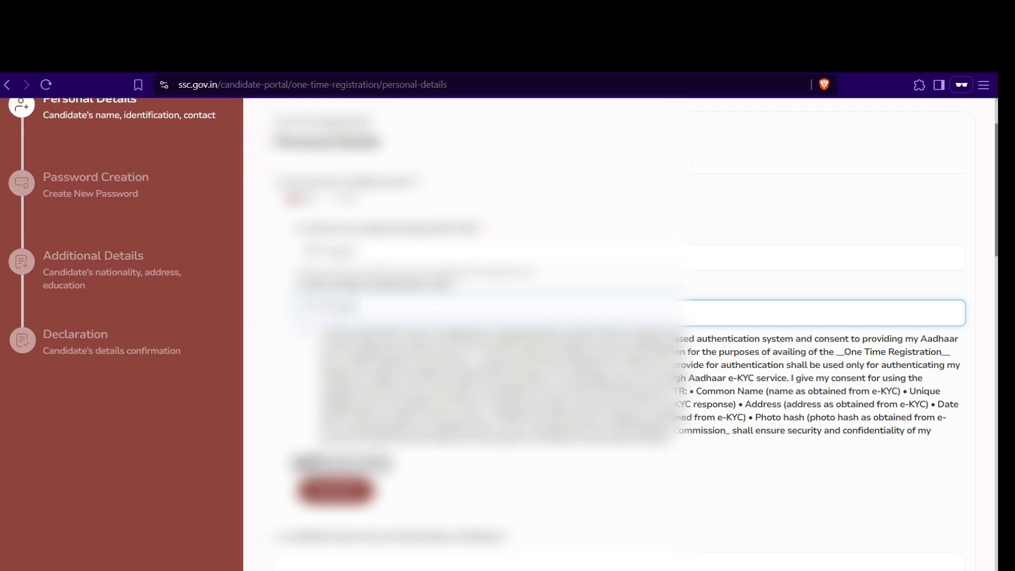
{"action": "left_click", "coordinate": [303, 334]}
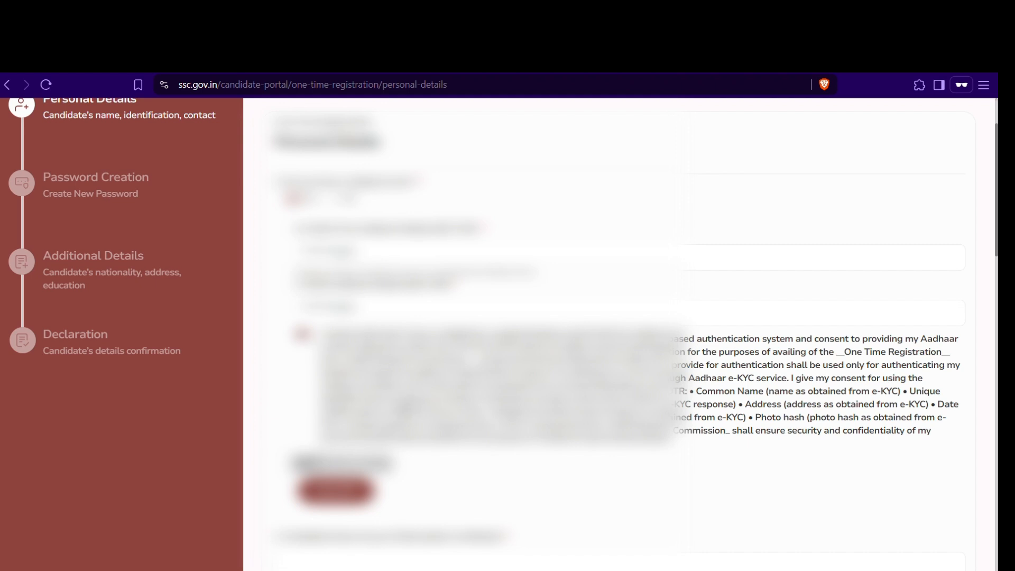
Step: Request the Aadhaar OTP, enter the received code, verify it and dismiss the success message
{"action": "left_click", "coordinate": [350, 496]}
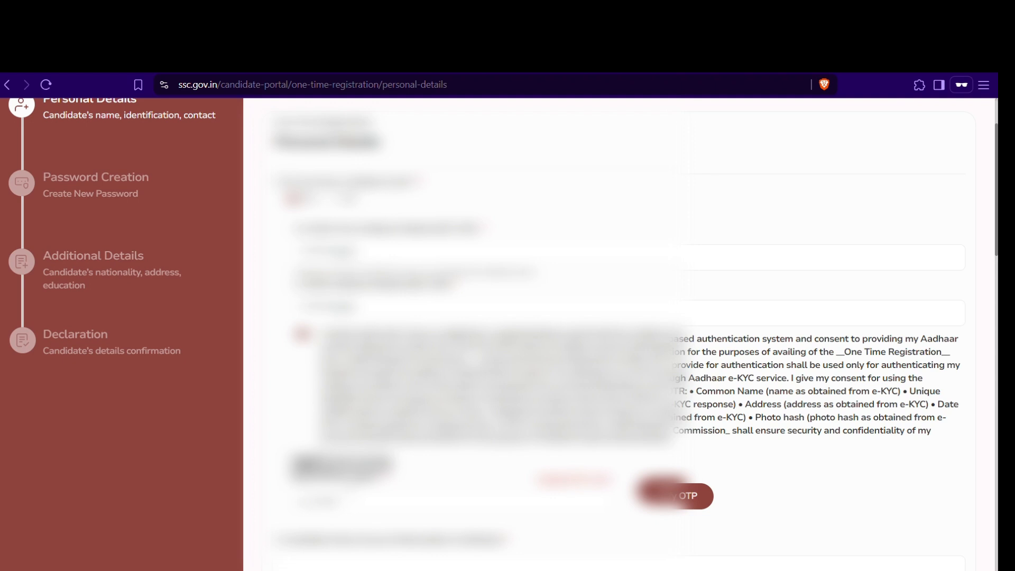
{"action": "left_click", "coordinate": [298, 505]}
{"action": "type", "text": "12"}
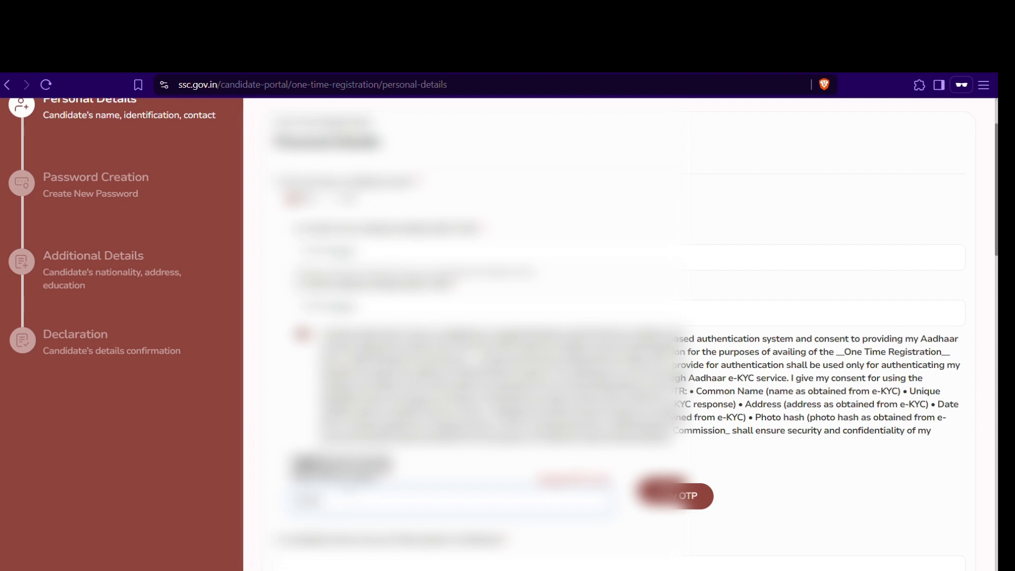
{"action": "type", "text": "34"}
{"action": "left_click", "coordinate": [669, 497]}
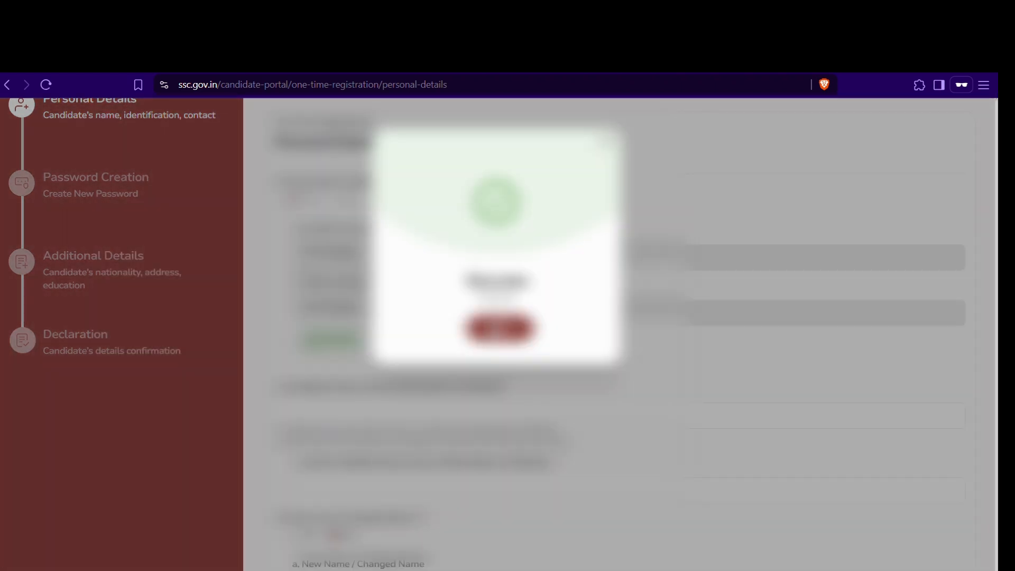
{"action": "key", "text": "Return"}
{"action": "scroll", "coordinate": [619, 333], "scroll_direction": "down", "scroll_amount": 2}
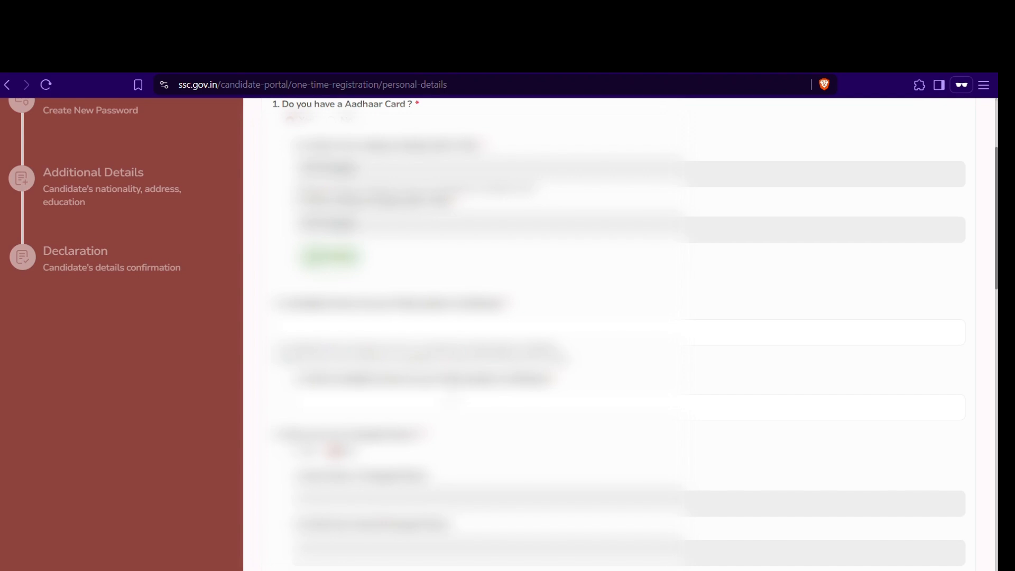
Step: Enter the candidate's matriculation name and re-enter it in Verify Candidate Name so both match
{"action": "left_click", "coordinate": [450, 403]}
{"action": "left_click", "coordinate": [618, 332]}
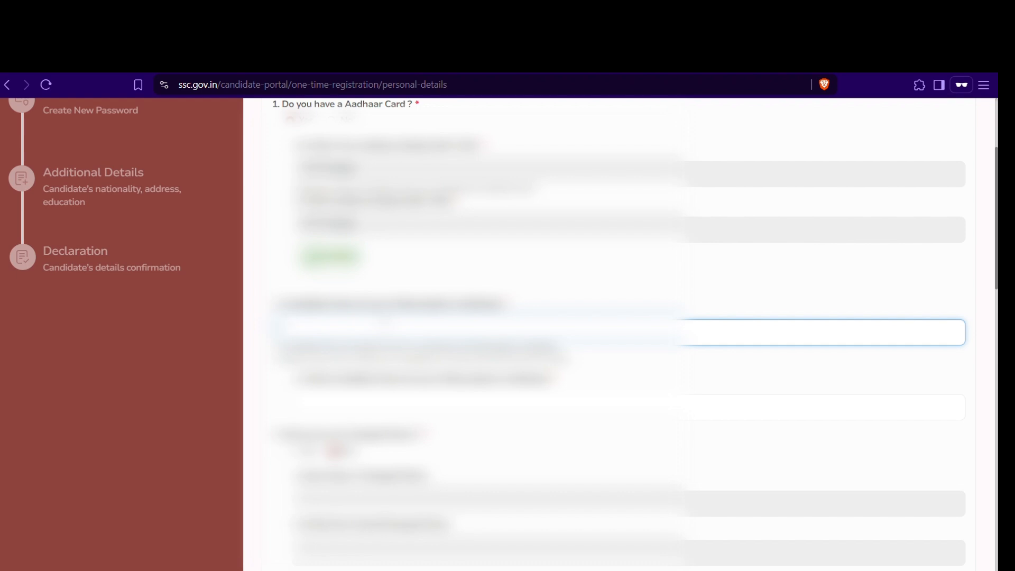
{"action": "type", "text": "Raumar"}
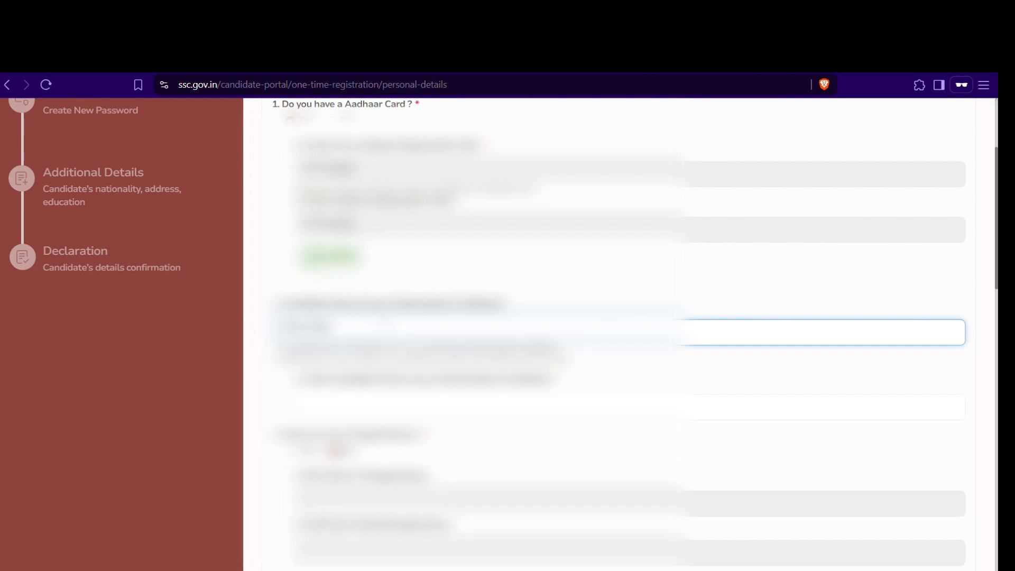
{"action": "key", "text": "Tab"}
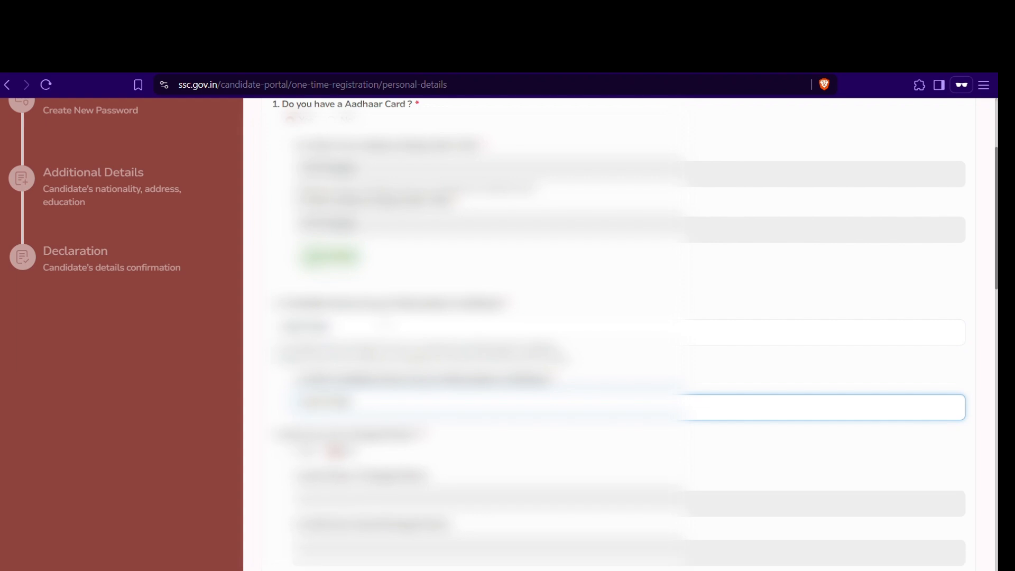
{"action": "key", "text": "Tab"}
{"action": "scroll", "coordinate": [603, 333], "scroll_direction": "down", "scroll_amount": 4}
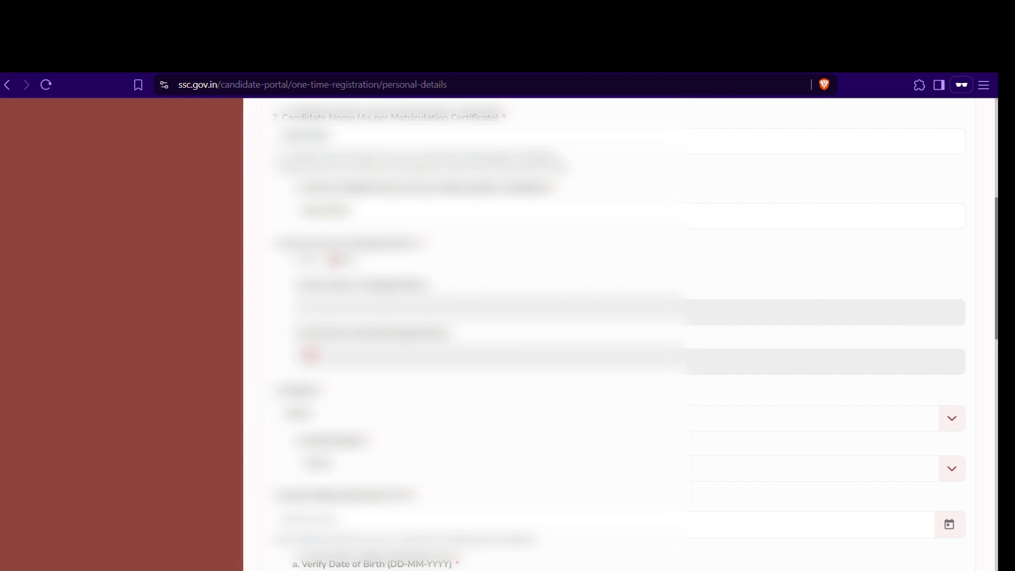
Step: Select the candidate's gender in both Gender and Verify Gender dropdowns
{"action": "scroll", "coordinate": [317, 355], "scroll_direction": "down", "scroll_amount": 2}
{"action": "left_click", "coordinate": [343, 324]}
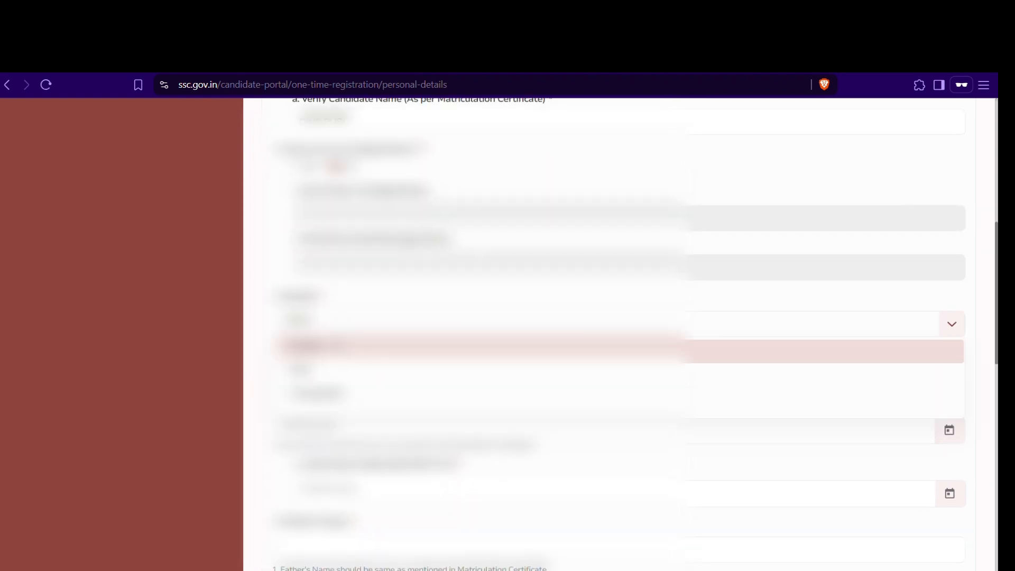
{"action": "left_click", "coordinate": [334, 369]}
{"action": "left_click", "coordinate": [328, 375]}
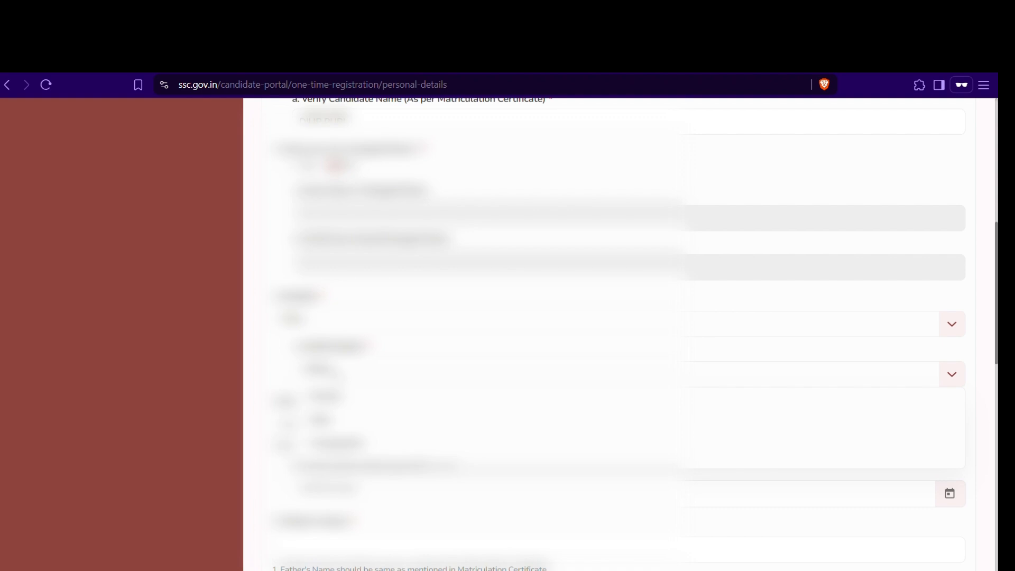
{"action": "left_click", "coordinate": [318, 419]}
{"action": "scroll", "coordinate": [339, 370], "scroll_direction": "down", "scroll_amount": 1}
{"action": "scroll", "coordinate": [339, 370], "scroll_direction": "down", "scroll_amount": 1}
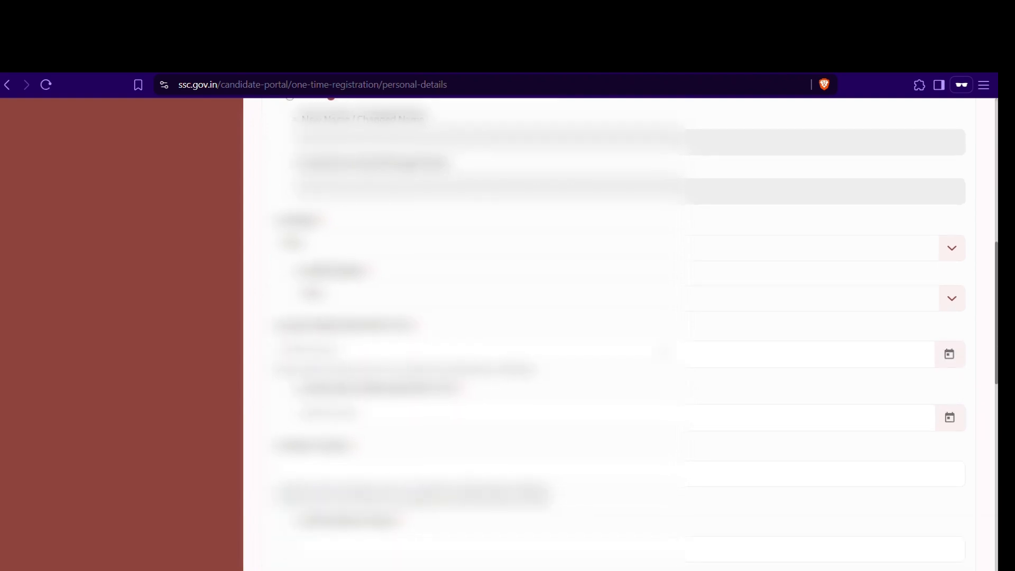
Step: Pick the same birth date in the Date of Birth and Verify DOB calendars
{"action": "left_click", "coordinate": [950, 355]}
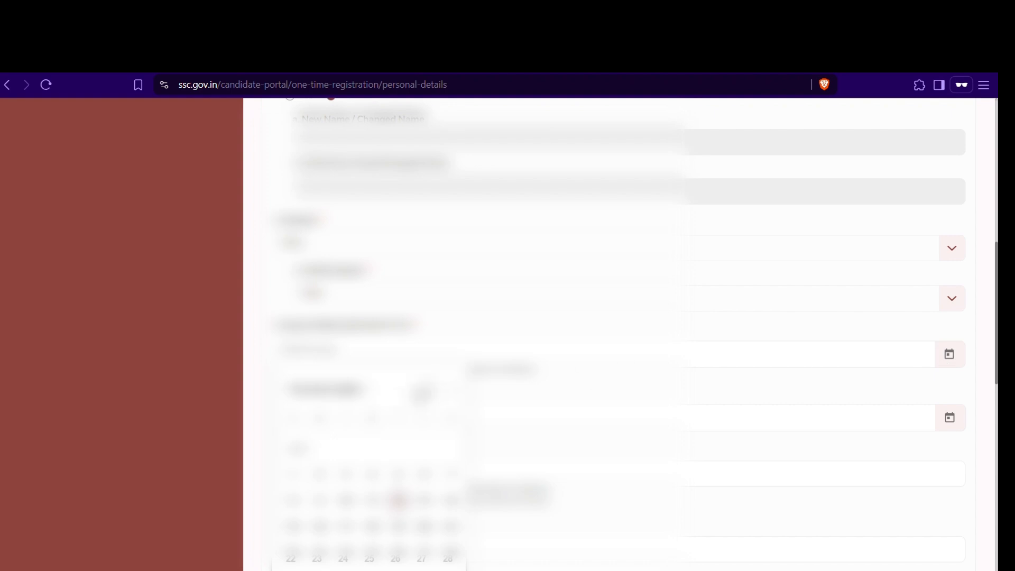
{"action": "left_click", "coordinate": [326, 390]}
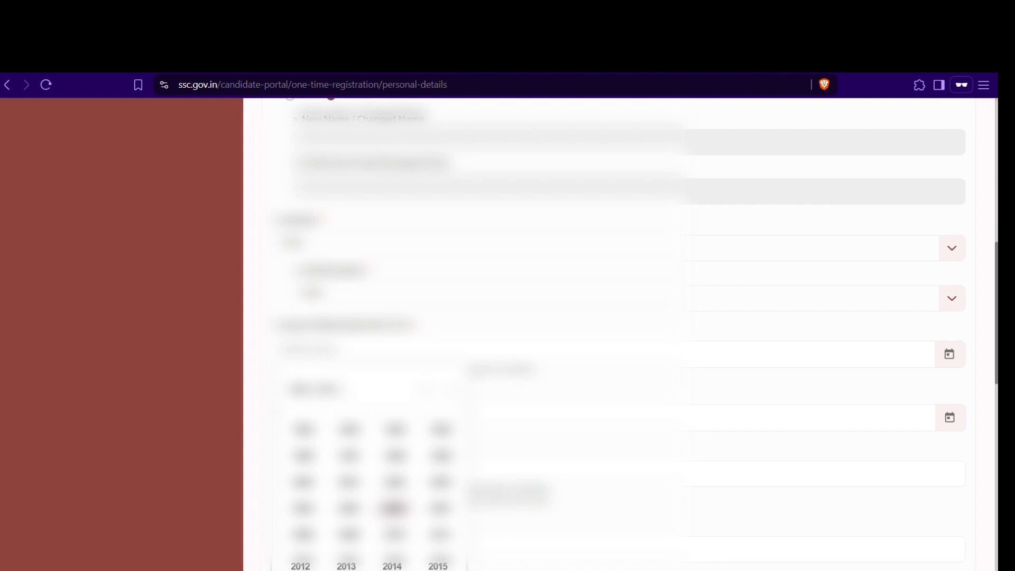
{"action": "left_click", "coordinate": [440, 428]}
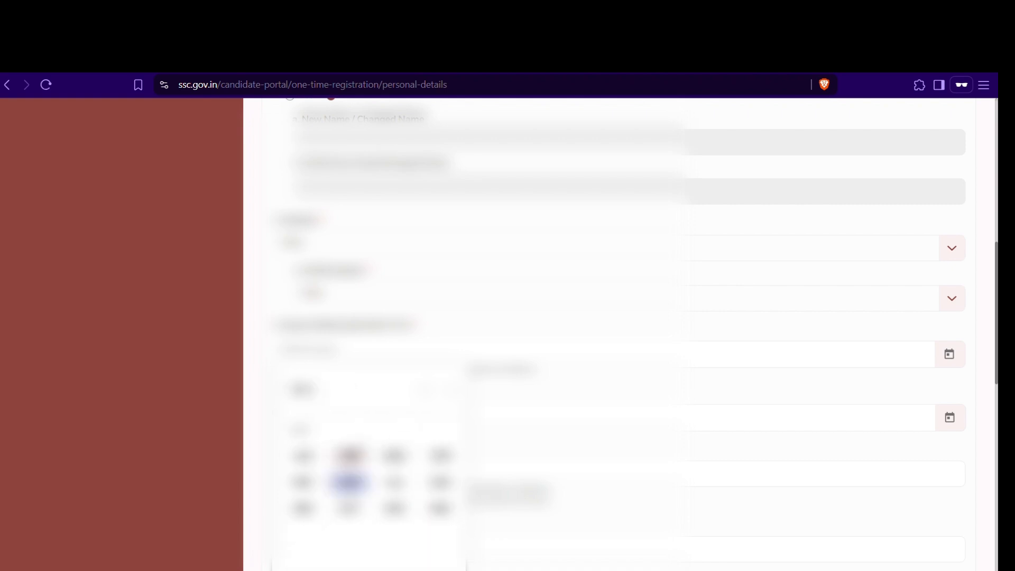
{"action": "left_click", "coordinate": [350, 455]}
{"action": "left_click", "coordinate": [450, 450]}
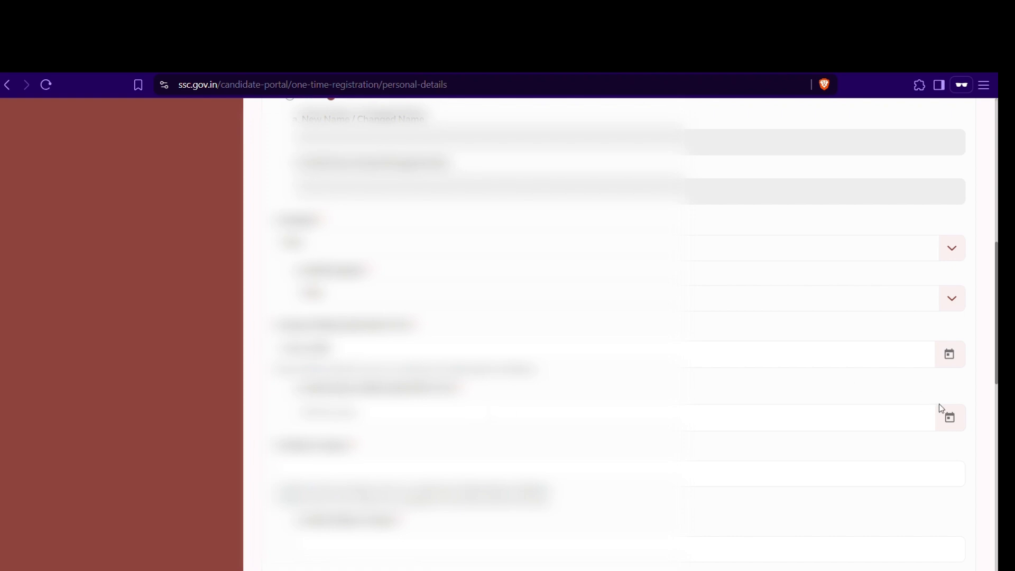
{"action": "left_click", "coordinate": [950, 418]}
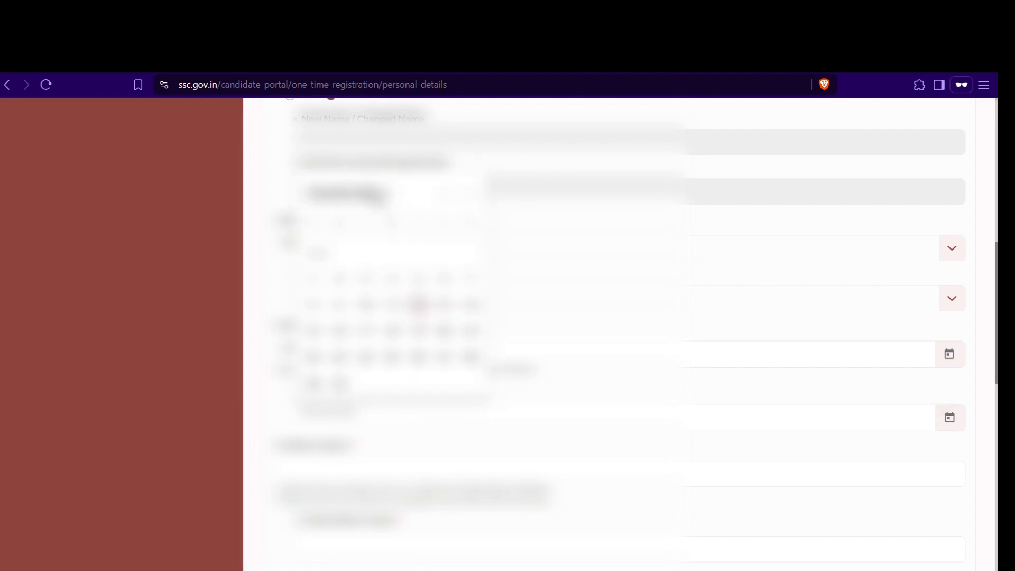
{"action": "left_click", "coordinate": [349, 194]}
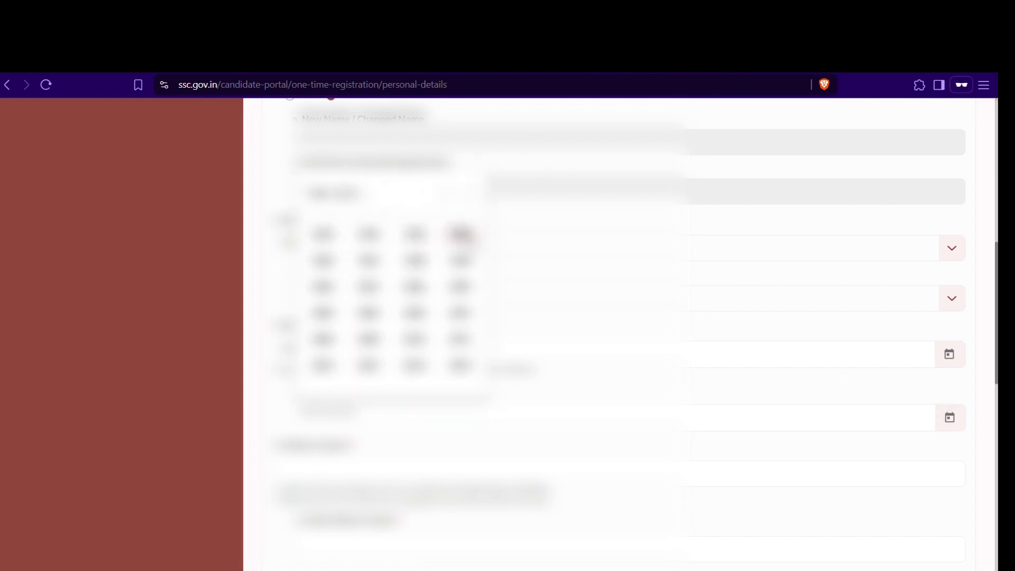
{"action": "left_click", "coordinate": [460, 233]}
{"action": "left_click", "coordinate": [369, 286]}
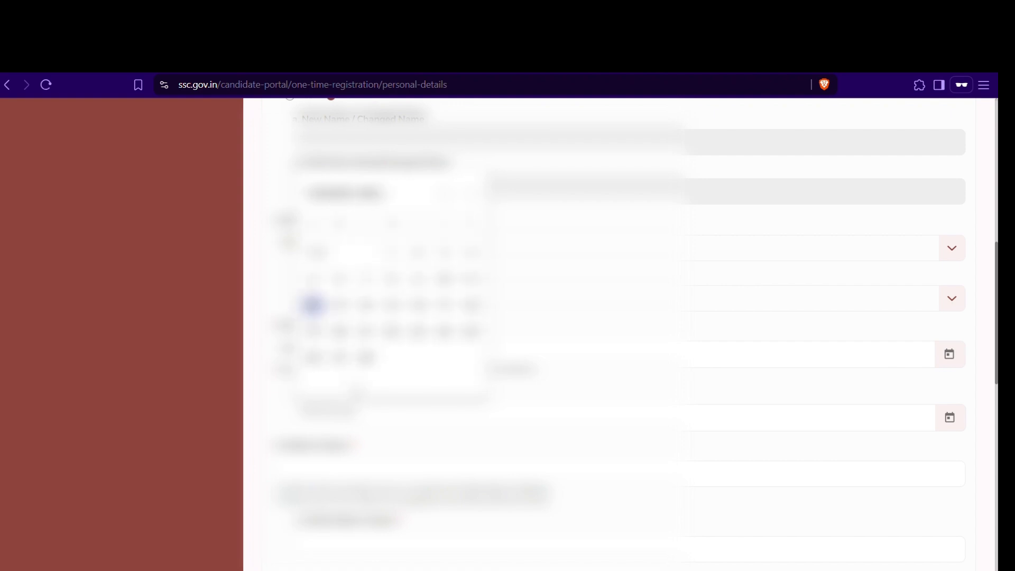
{"action": "left_click", "coordinate": [465, 254]}
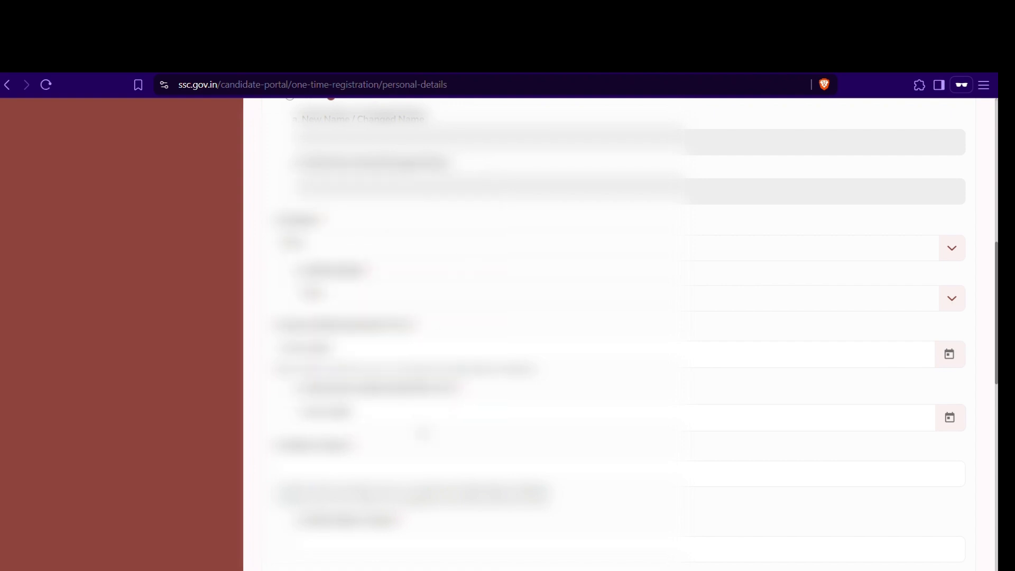
{"action": "scroll", "coordinate": [423, 434], "scroll_direction": "down", "scroll_amount": 1}
Step: Enter the father's and mother's names along with their verification entries
{"action": "left_click", "coordinate": [619, 457]}
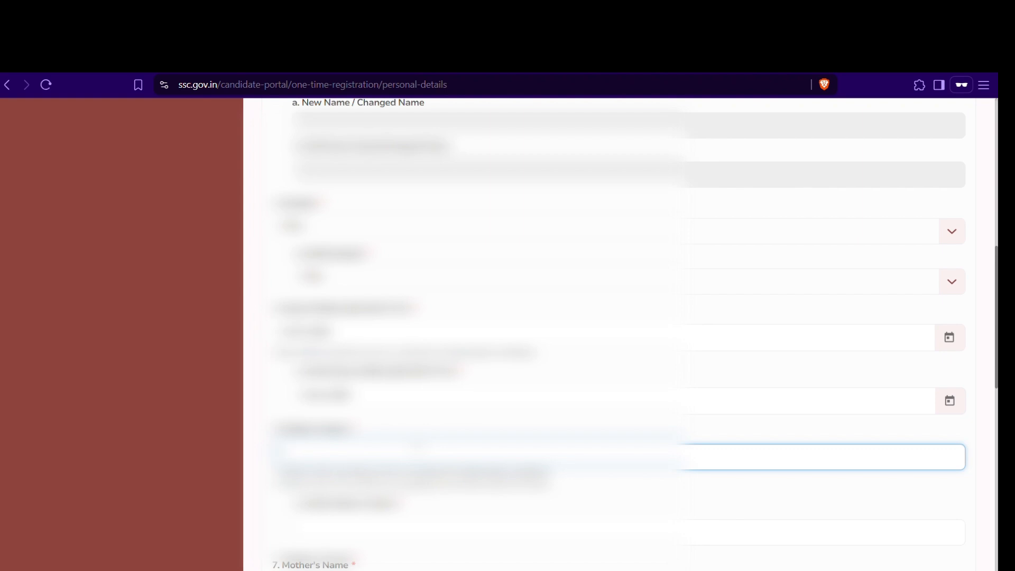
{"action": "type", "text": "..."}
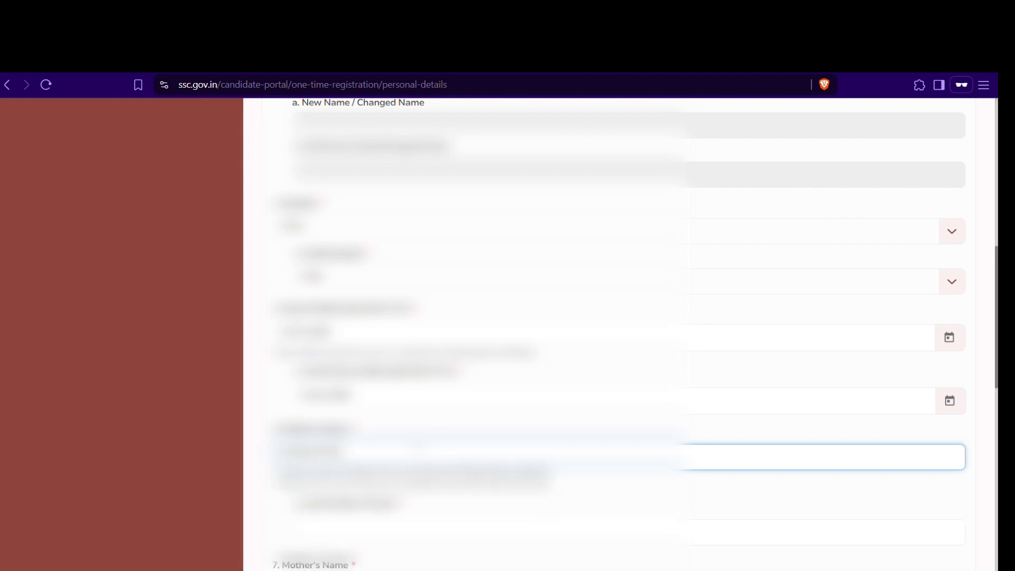
{"action": "scroll", "coordinate": [618, 333], "scroll_direction": "down", "scroll_amount": 2}
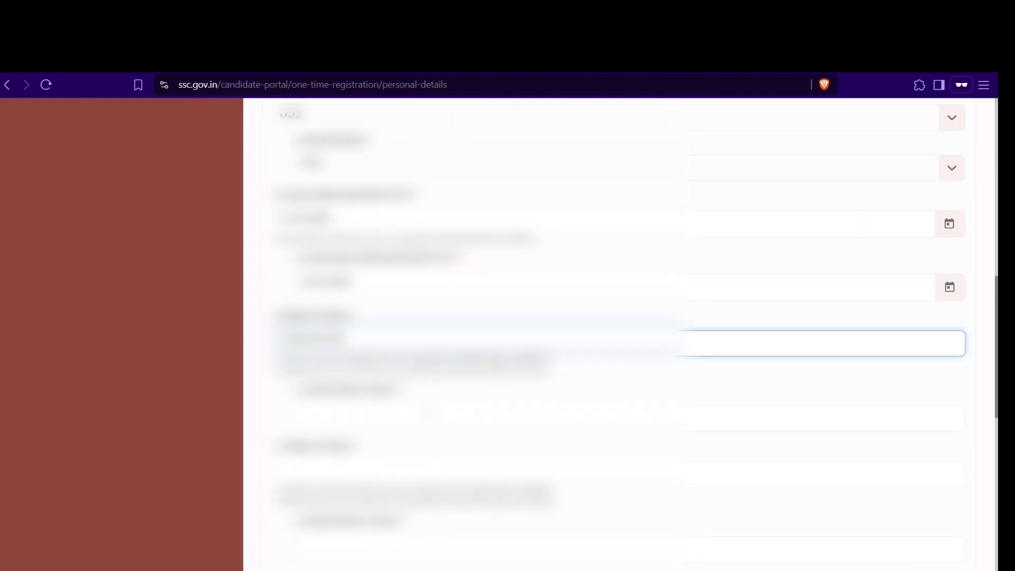
{"action": "left_click", "coordinate": [429, 413]}
{"action": "type", "text": "..."}
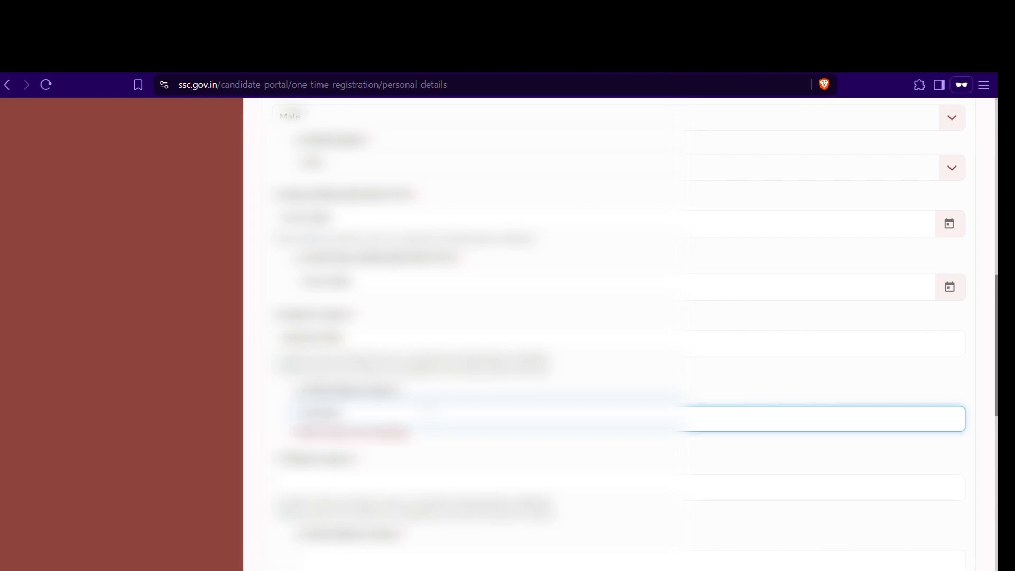
{"action": "type", "text": "..."}
{"action": "scroll", "coordinate": [460, 446], "scroll_direction": "down", "scroll_amount": 1}
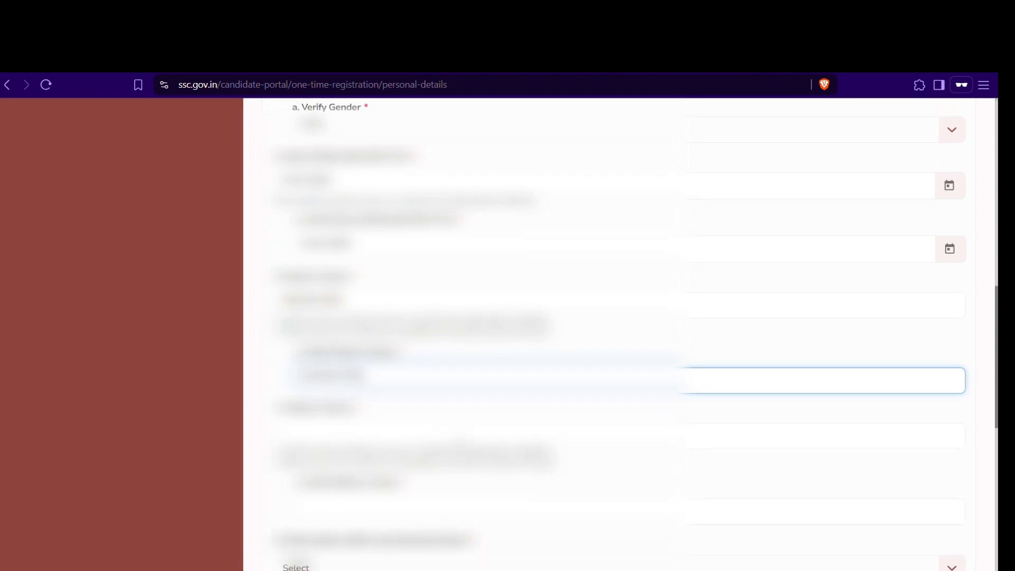
{"action": "left_click", "coordinate": [435, 439]}
{"action": "type", "text": "..."}
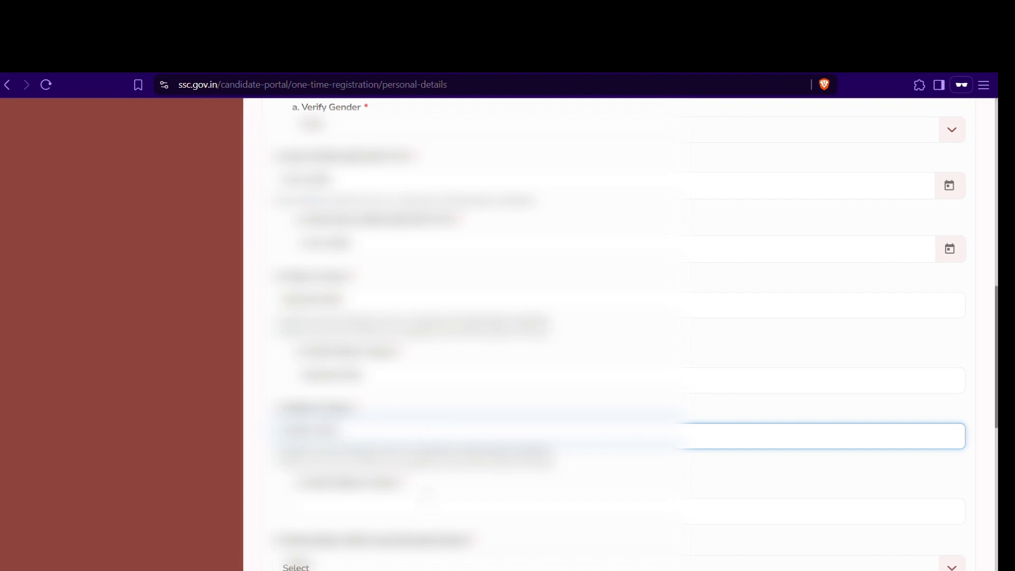
{"action": "left_click", "coordinate": [429, 503]}
{"action": "type", "text": "..."}
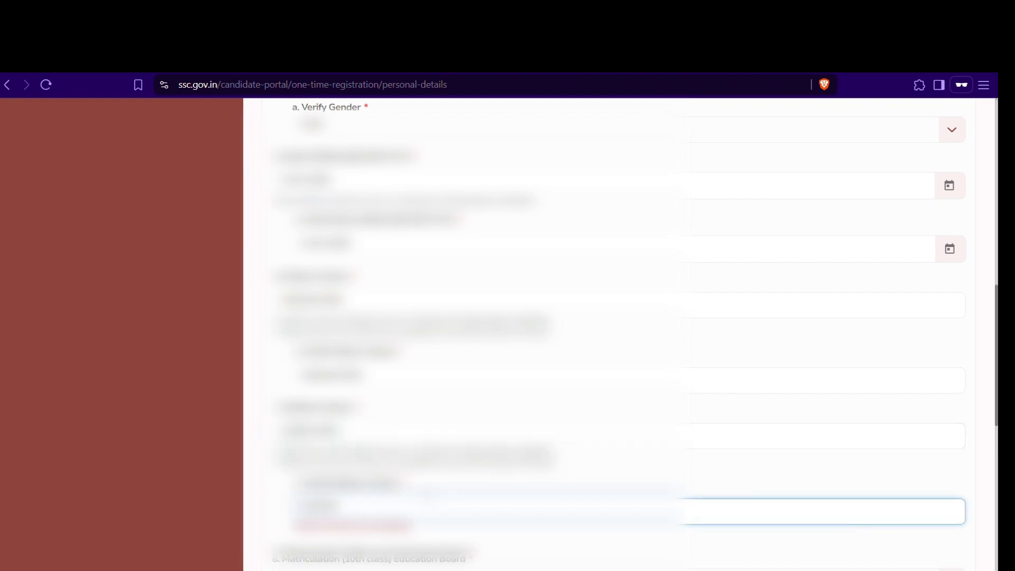
{"action": "scroll", "coordinate": [619, 333], "scroll_direction": "down", "scroll_amount": 3}
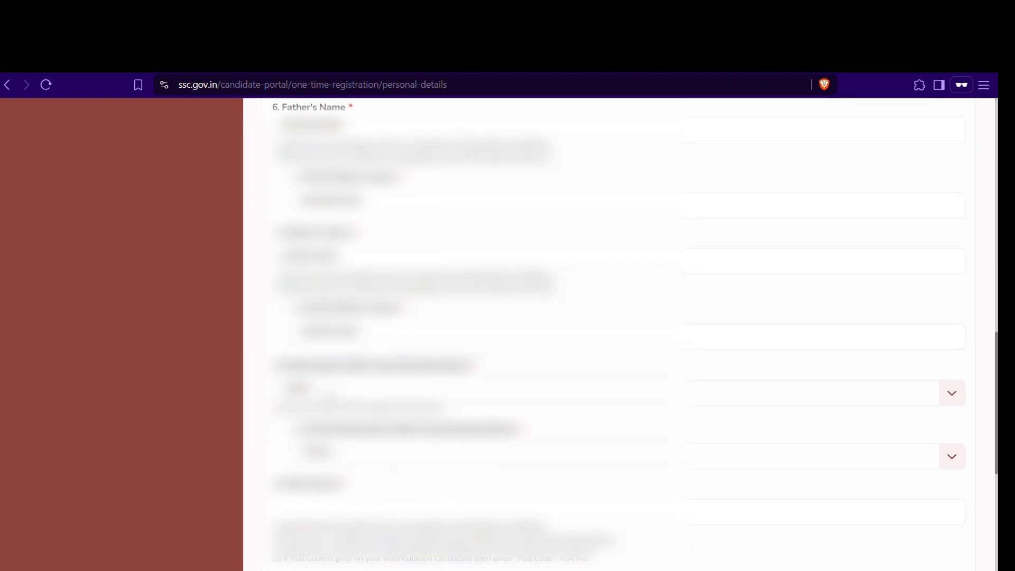
Step: Choose the matriculation education board in both the board and verify-board dropdowns
{"action": "left_click", "coordinate": [330, 395]}
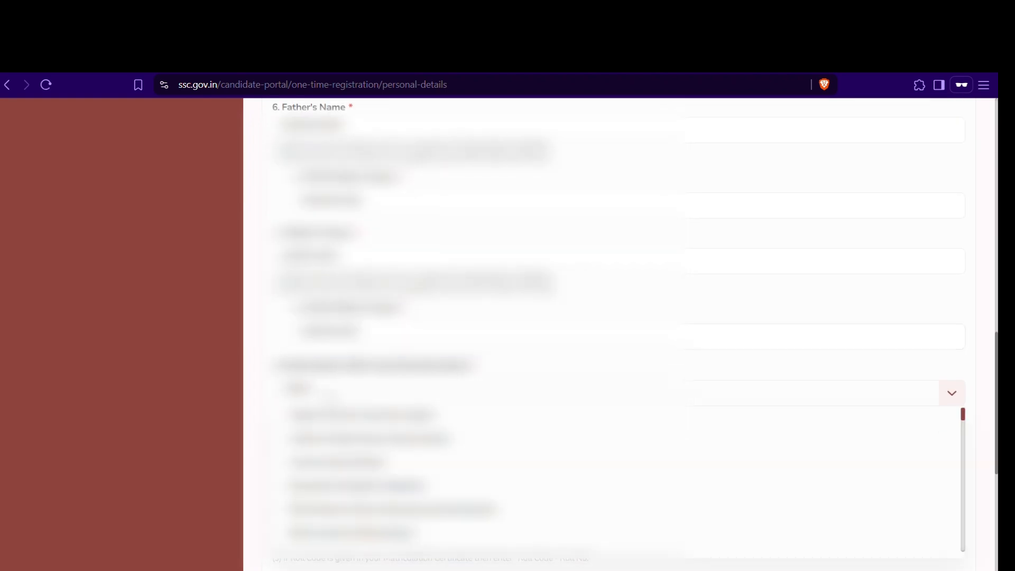
{"action": "scroll", "coordinate": [338, 435], "scroll_direction": "down", "scroll_amount": 2}
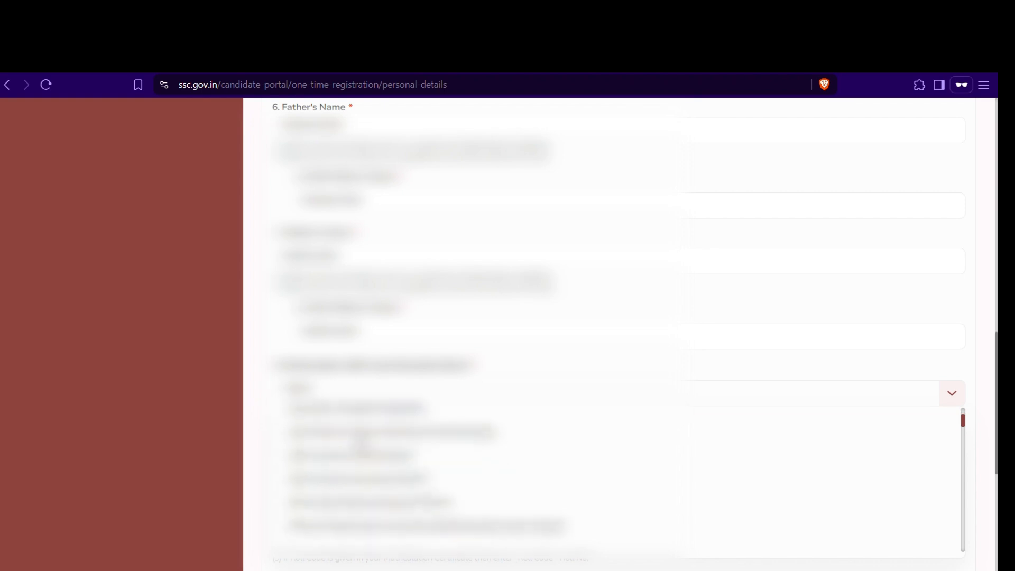
{"action": "key", "text": "Return"}
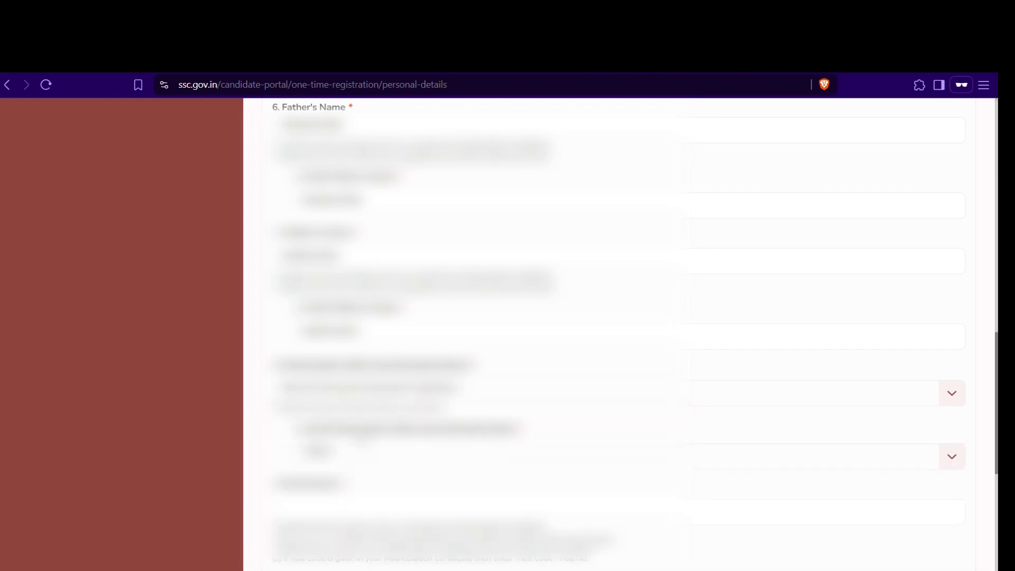
{"action": "left_click", "coordinate": [364, 452]}
{"action": "scroll", "coordinate": [364, 478], "scroll_direction": "down", "scroll_amount": 3}
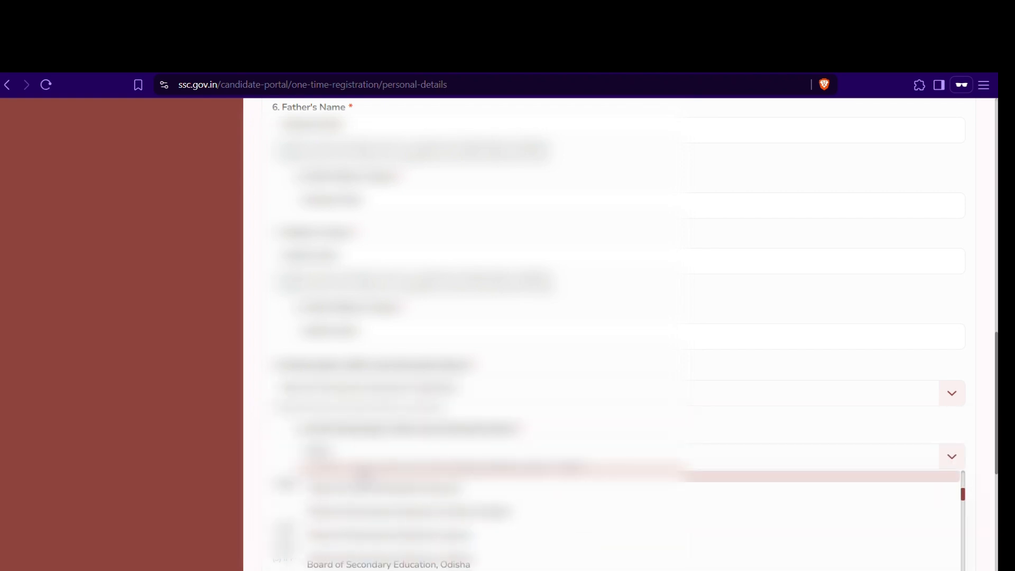
{"action": "key", "text": "Return"}
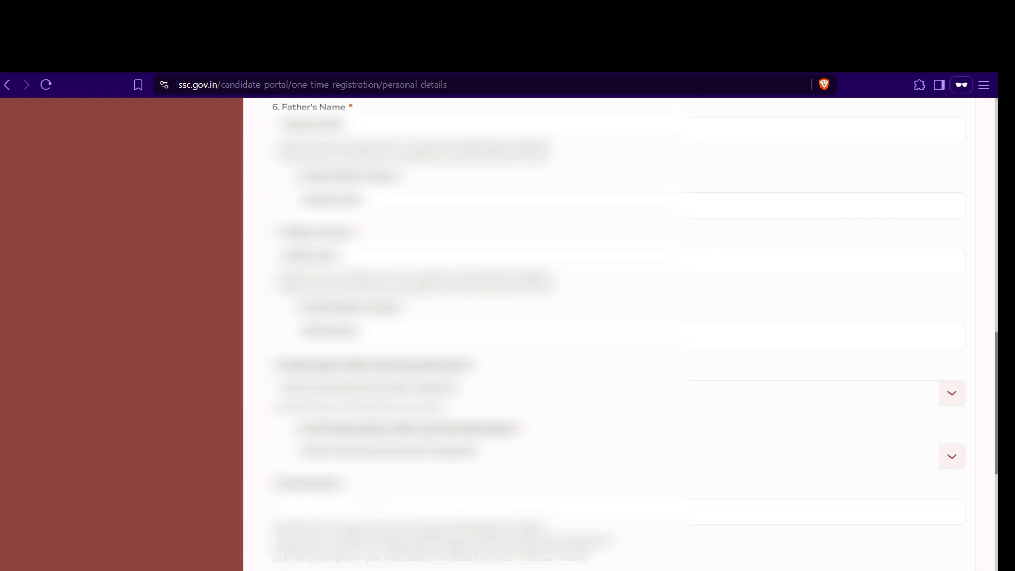
Step: Enter the matriculation roll number and re-enter it in the verification field
{"action": "left_click", "coordinate": [375, 507]}
{"action": "scroll", "coordinate": [375, 508], "scroll_direction": "down", "scroll_amount": 1}
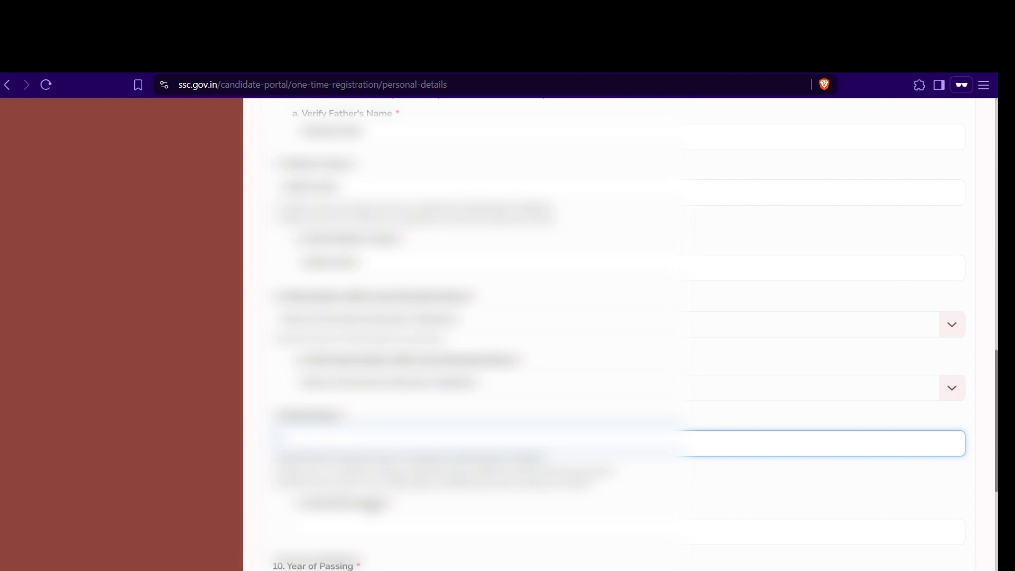
{"action": "type", "text": "1234567"}
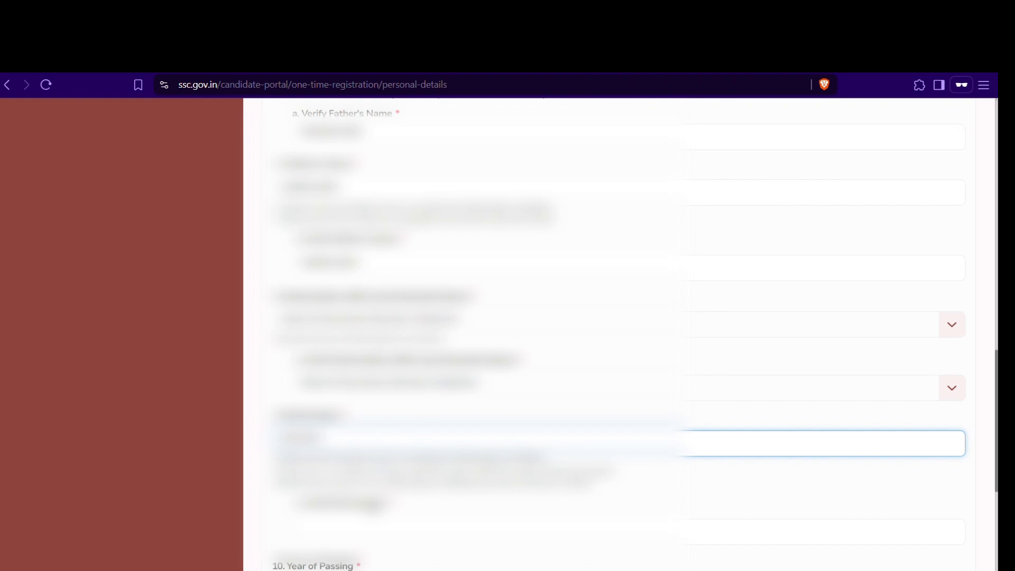
{"action": "scroll", "coordinate": [608, 333], "scroll_direction": "down", "scroll_amount": 1}
{"action": "left_click", "coordinate": [363, 484]}
{"action": "type", "text": "12345"}
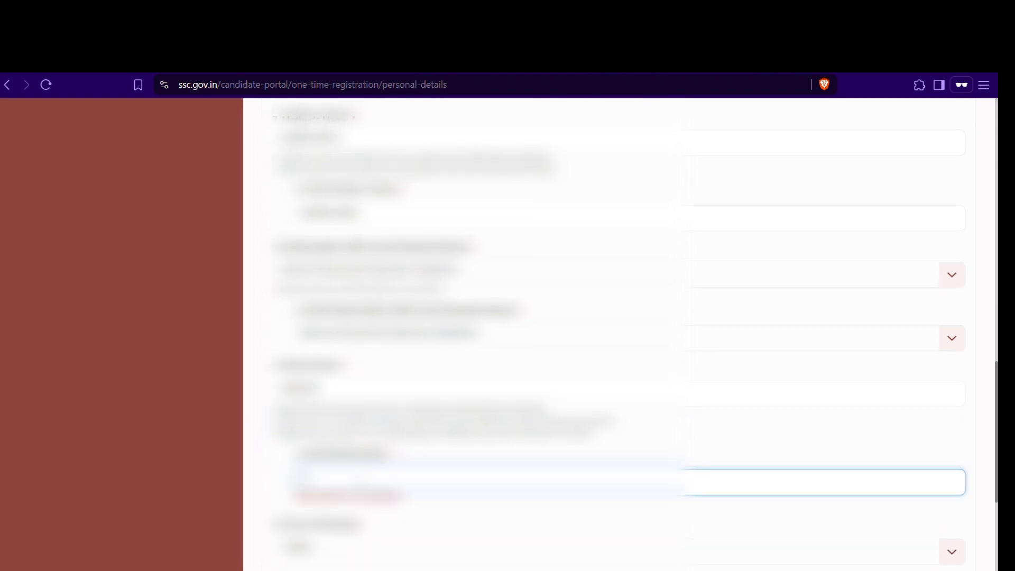
{"action": "type", "text": "678"}
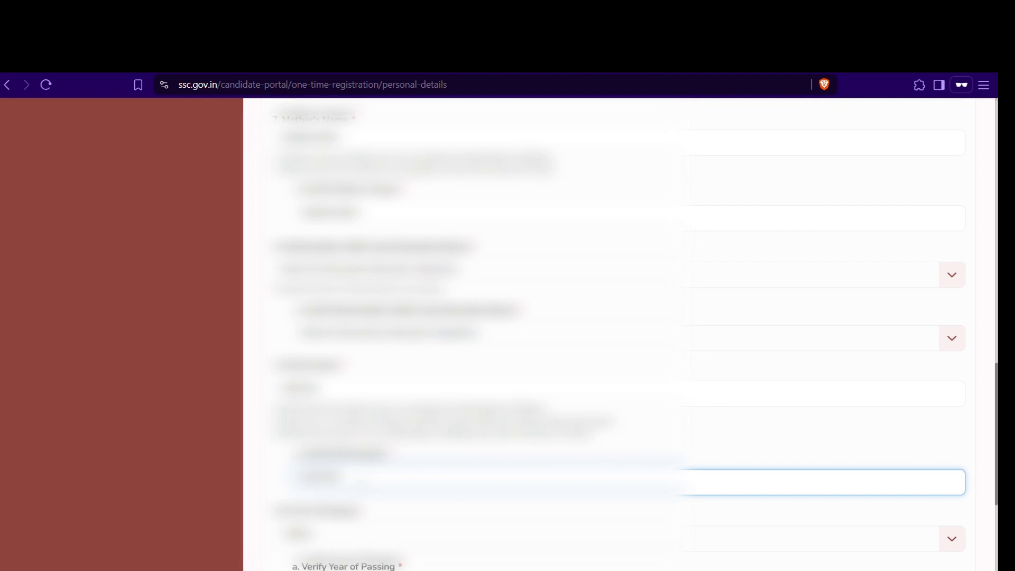
{"action": "scroll", "coordinate": [390, 460], "scroll_direction": "down", "scroll_amount": 2}
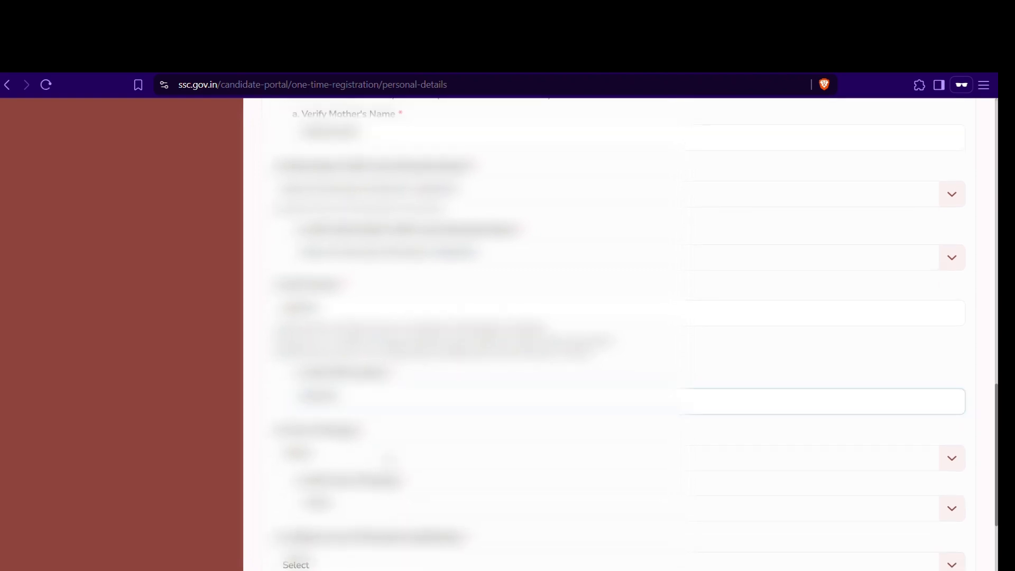
Step: Set Year of Passing to 2010 in both the year and verification dropdowns
{"action": "left_click", "coordinate": [391, 459]}
{"action": "scroll", "coordinate": [351, 565], "scroll_direction": "down", "scroll_amount": 3}
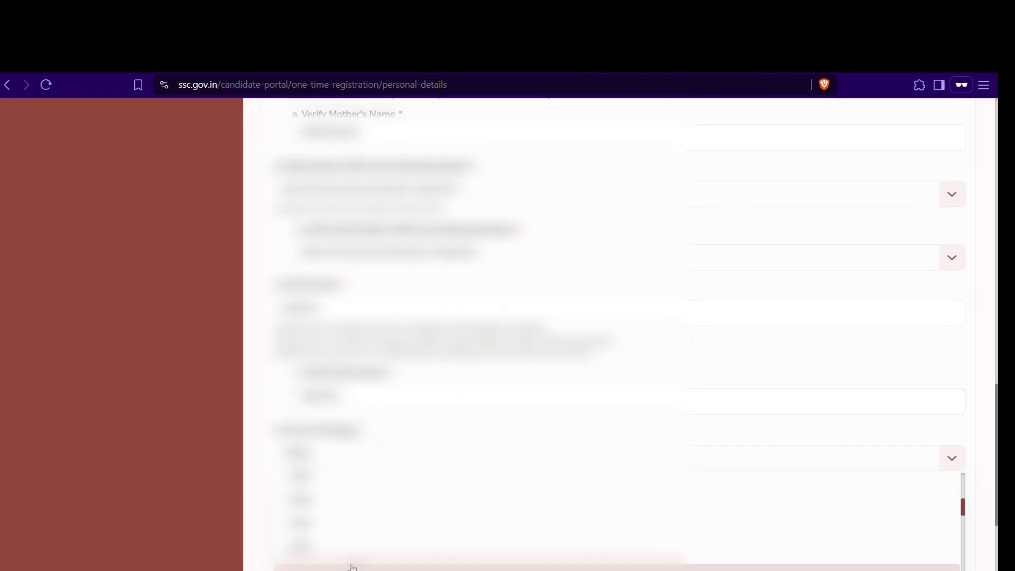
{"action": "left_click", "coordinate": [352, 567]}
{"action": "scroll", "coordinate": [351, 563], "scroll_direction": "down", "scroll_amount": 3}
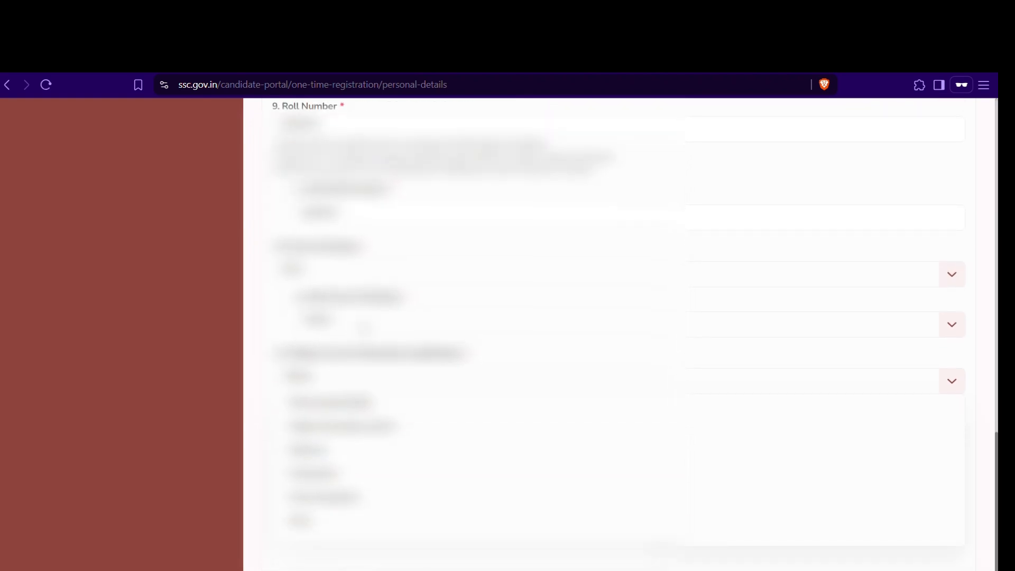
{"action": "left_click", "coordinate": [363, 326]}
{"action": "scroll", "coordinate": [363, 368], "scroll_direction": "down", "scroll_amount": 3}
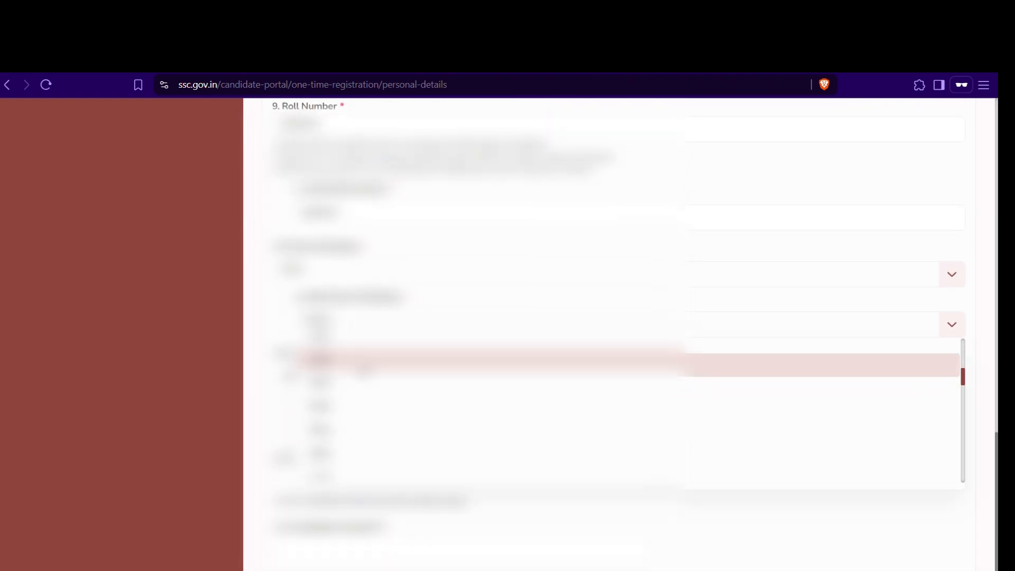
{"action": "left_click", "coordinate": [363, 459]}
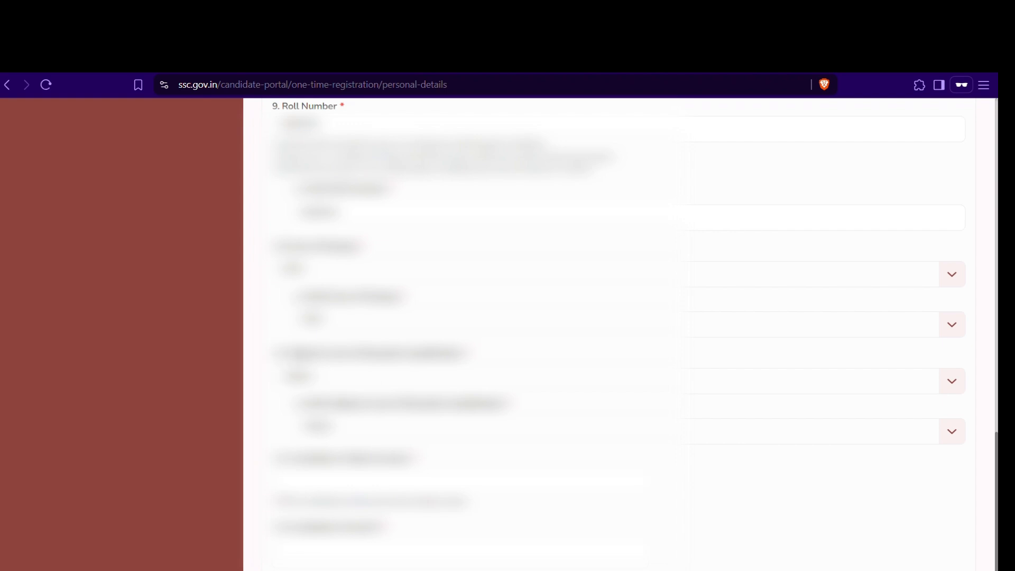
Step: Select the qualification from its dropdown and scroll down to Save & Next
{"action": "left_click", "coordinate": [318, 382]}
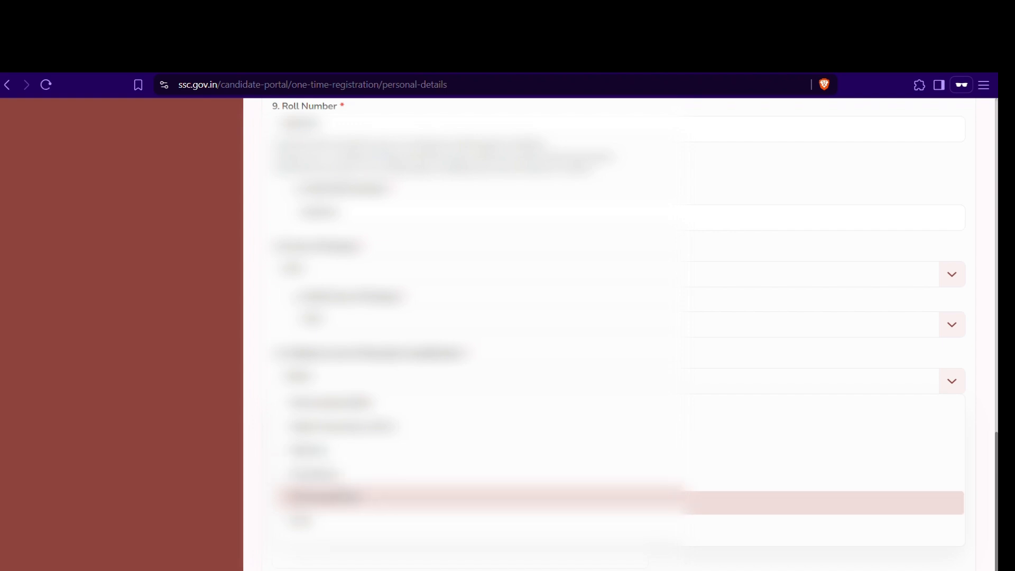
{"action": "left_click", "coordinate": [370, 498]}
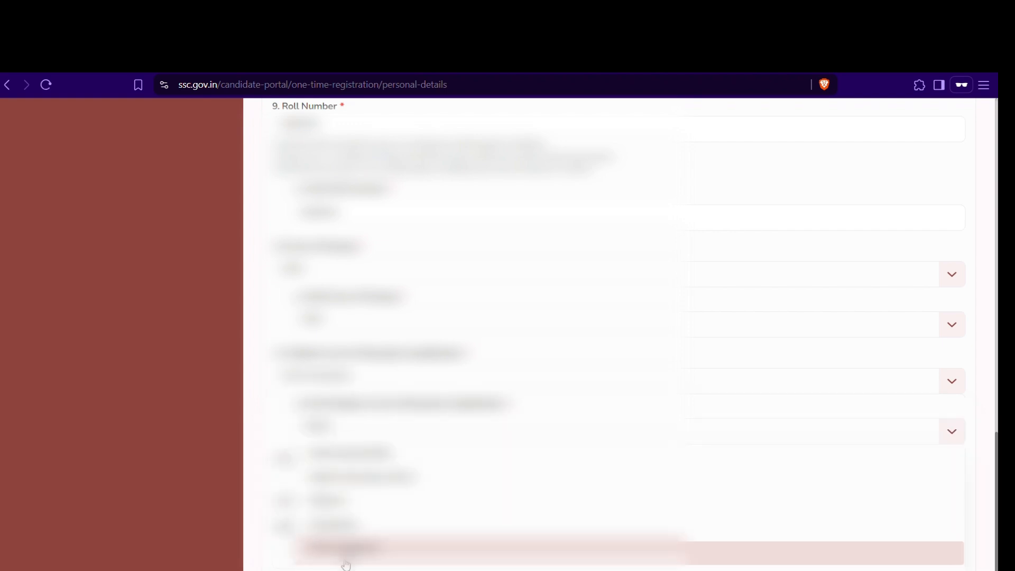
{"action": "scroll", "coordinate": [347, 558], "scroll_direction": "down", "scroll_amount": 2}
{"action": "scroll", "coordinate": [348, 558], "scroll_direction": "down", "scroll_amount": 1}
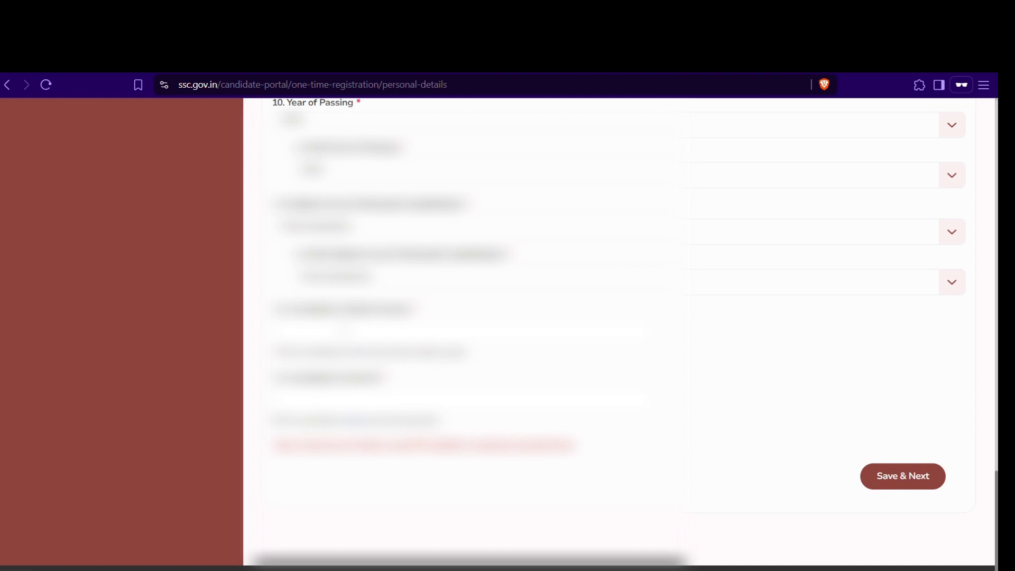
Step: Enter the mobile number, request its OTP, and validate it with the received code
{"action": "left_click", "coordinate": [279, 331]}
{"action": "type", "text": "9"}
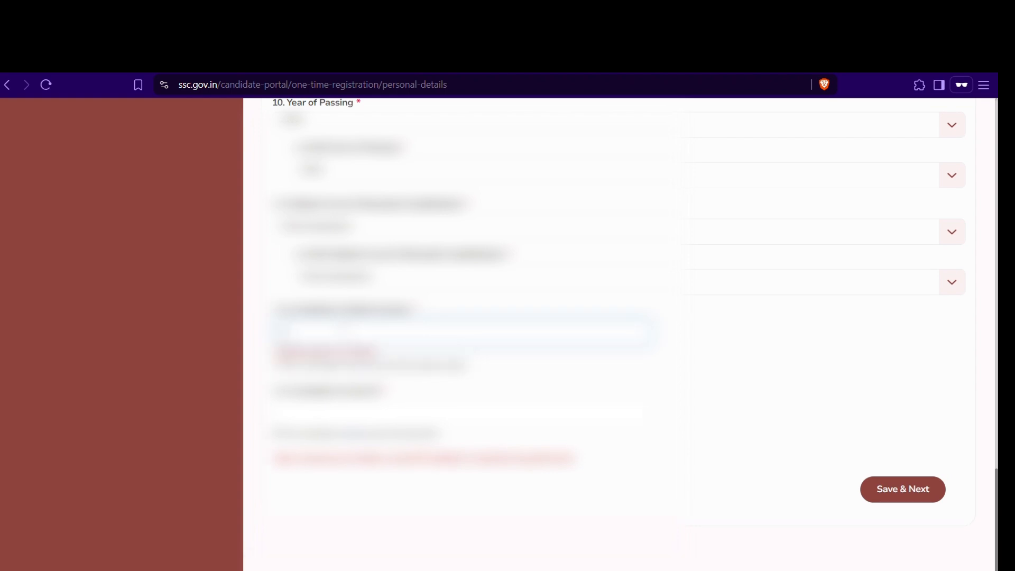
{"action": "type", "text": "8765"}
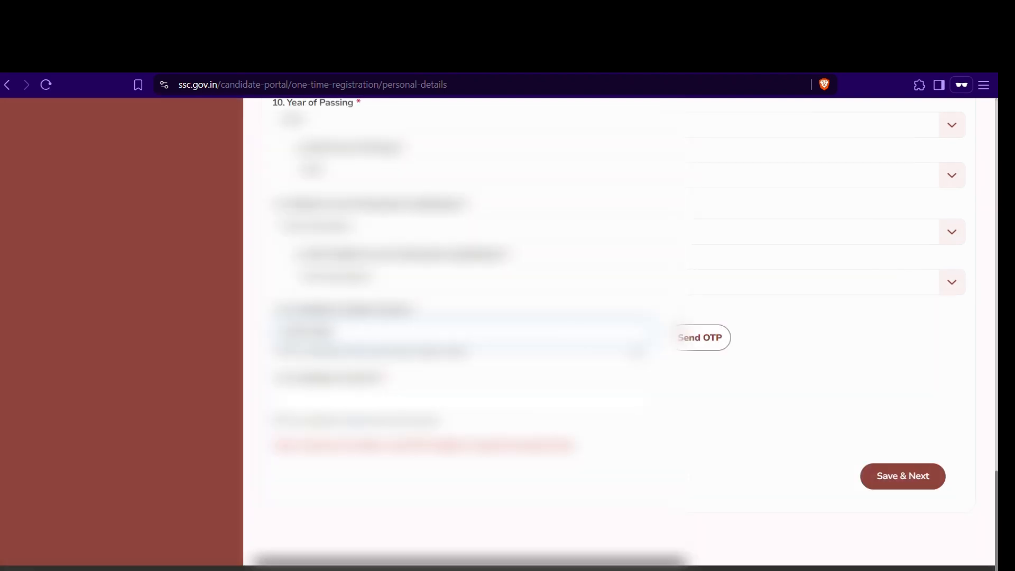
{"action": "left_click", "coordinate": [691, 349]}
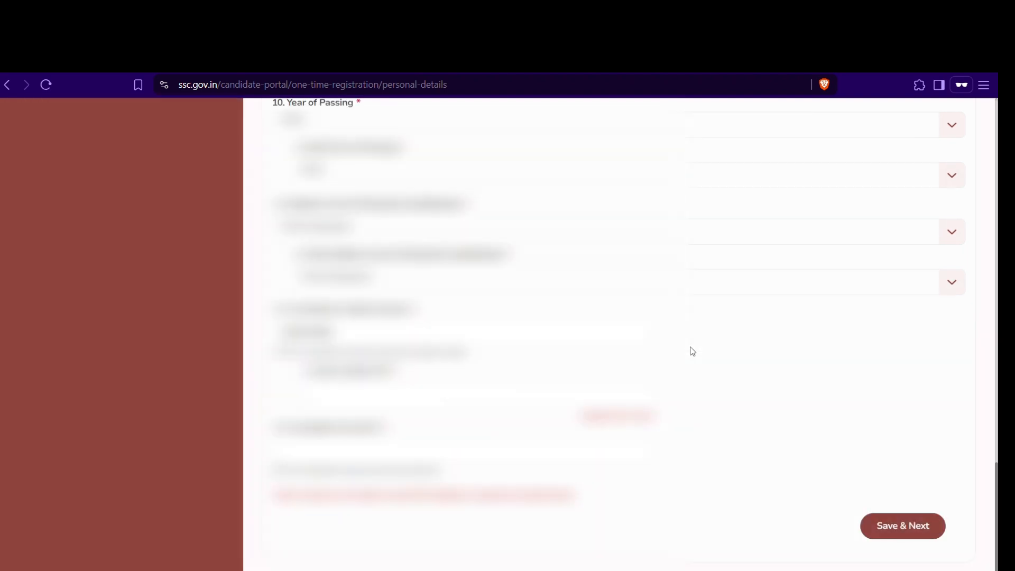
{"action": "left_click", "coordinate": [312, 393]}
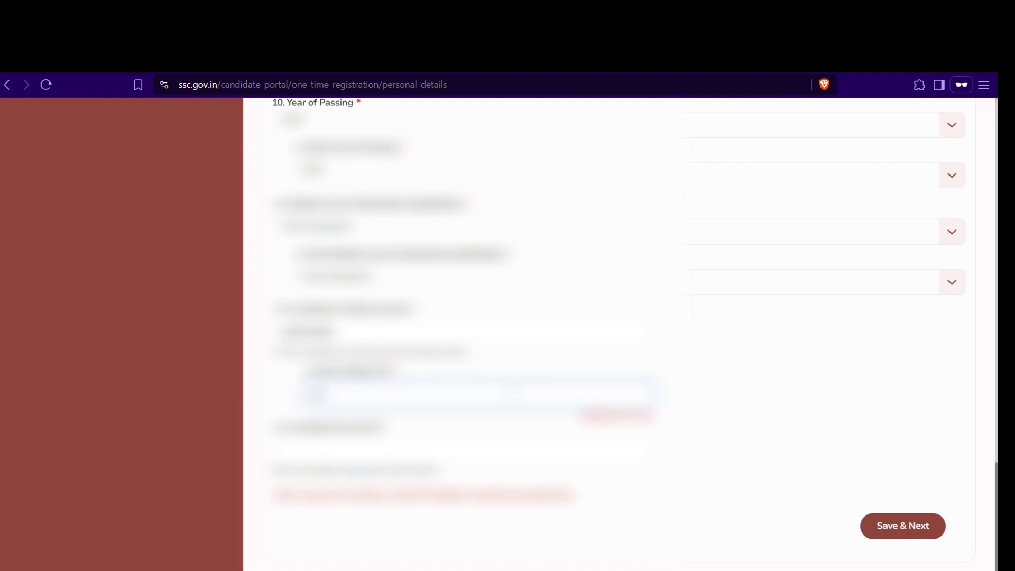
{"action": "type", "text": "56"}
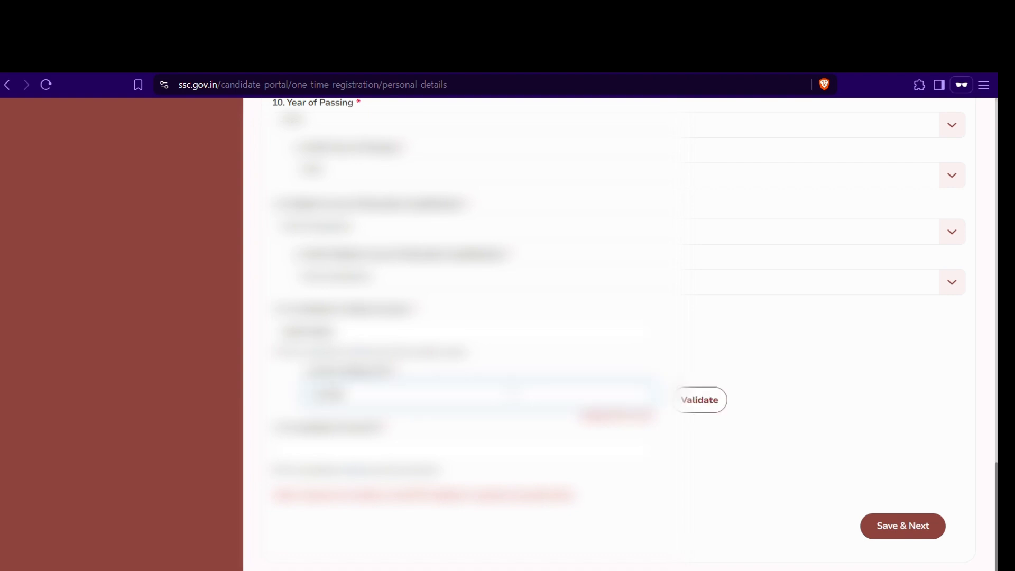
{"action": "left_click", "coordinate": [705, 400]}
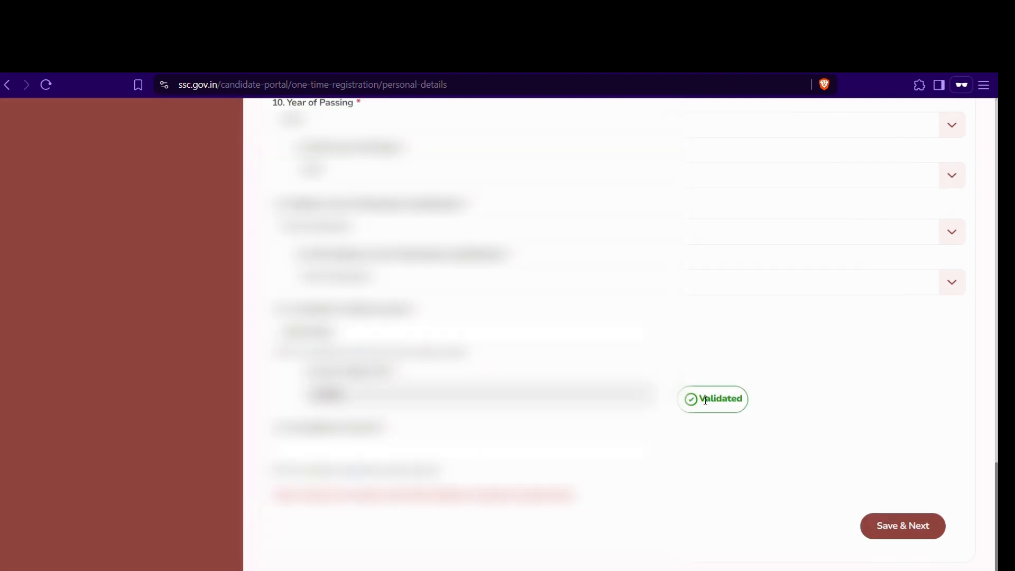
Step: Enter the e-mail address, validate it with its OTP, and save the personal details
{"action": "left_click", "coordinate": [465, 452]}
{"action": "type", "text": "example"}
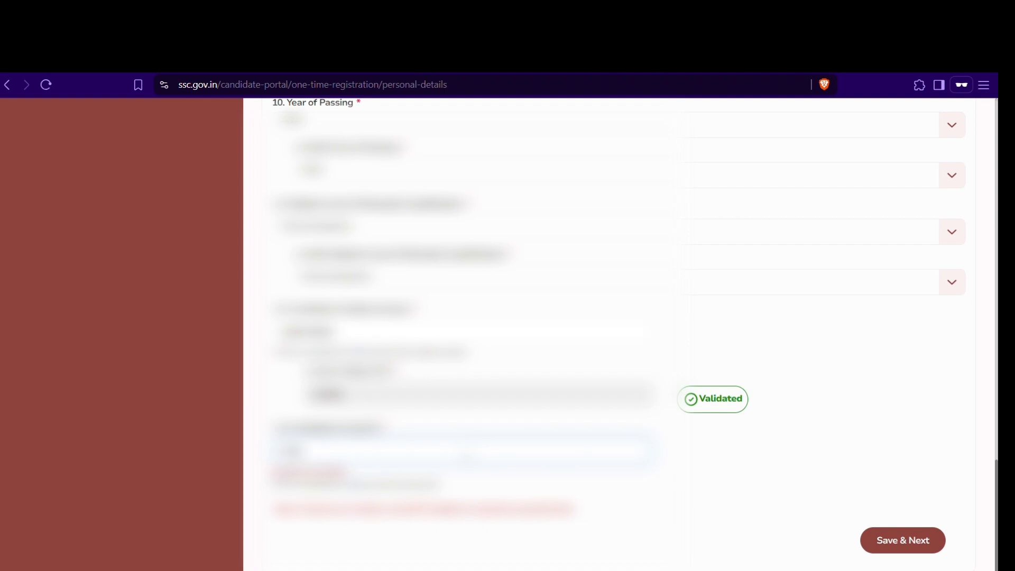
{"action": "type", "text": "@gma"}
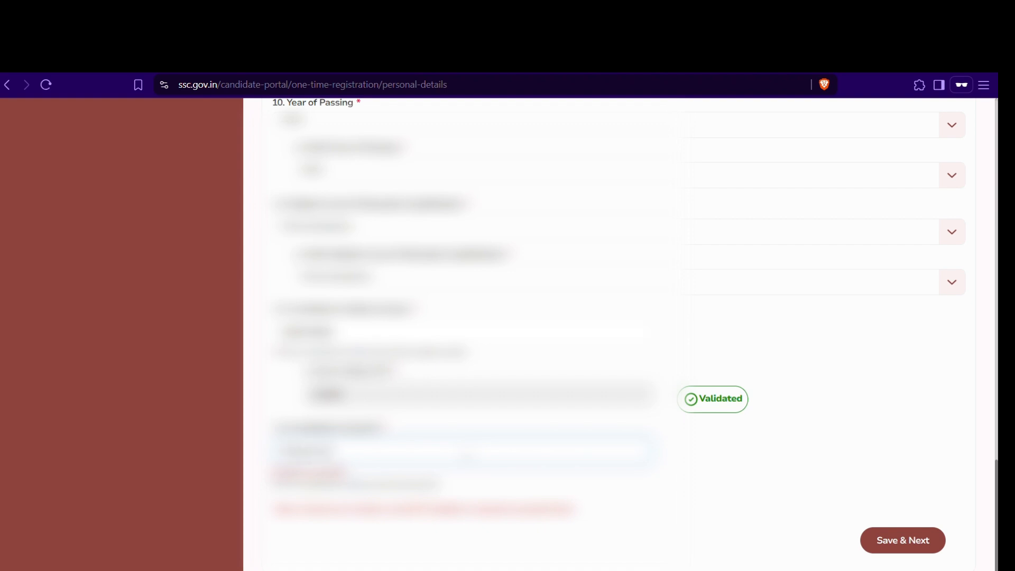
{"action": "type", "text": "il.com"}
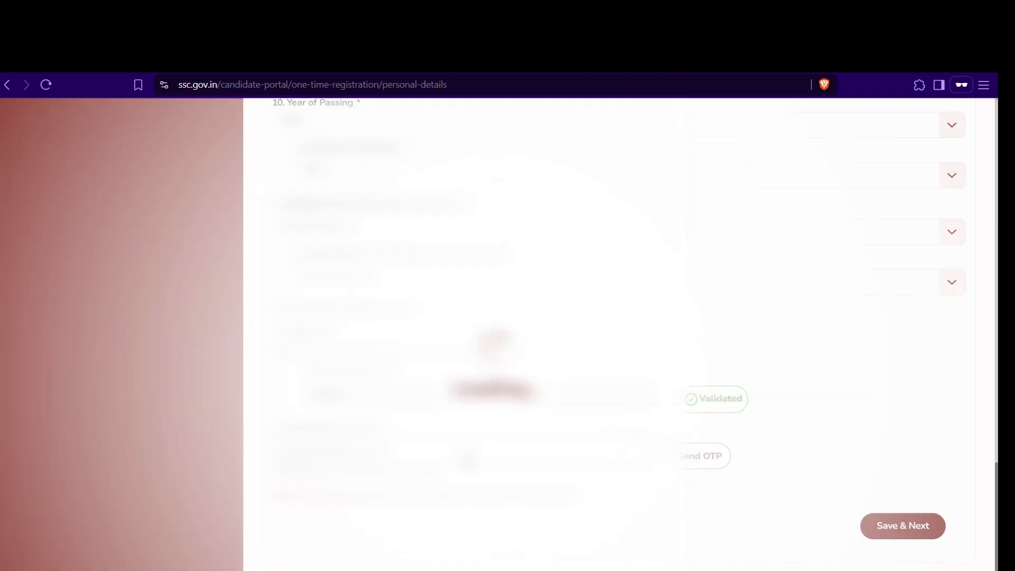
{"action": "left_click", "coordinate": [688, 460]}
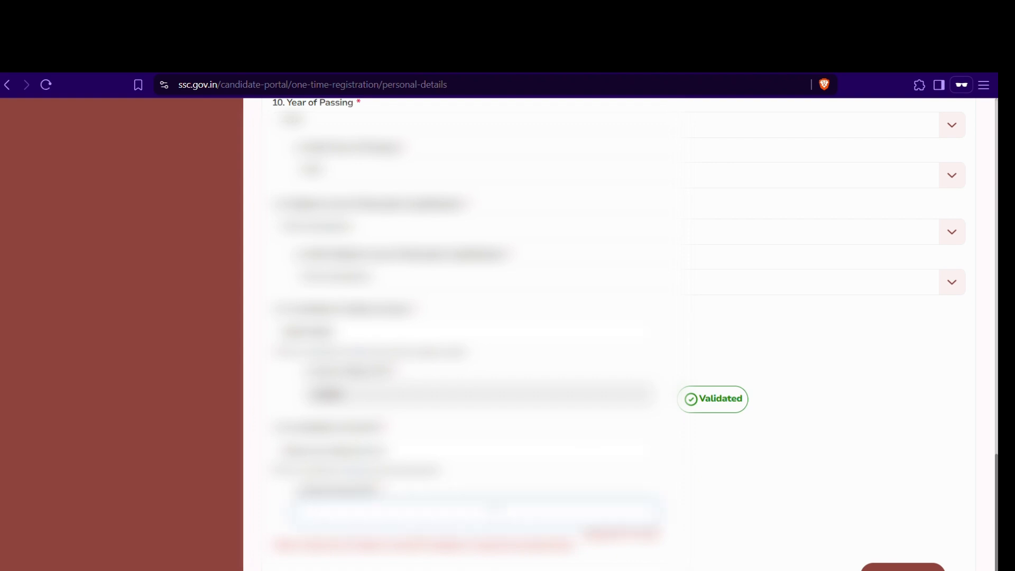
{"action": "type", "text": "12"}
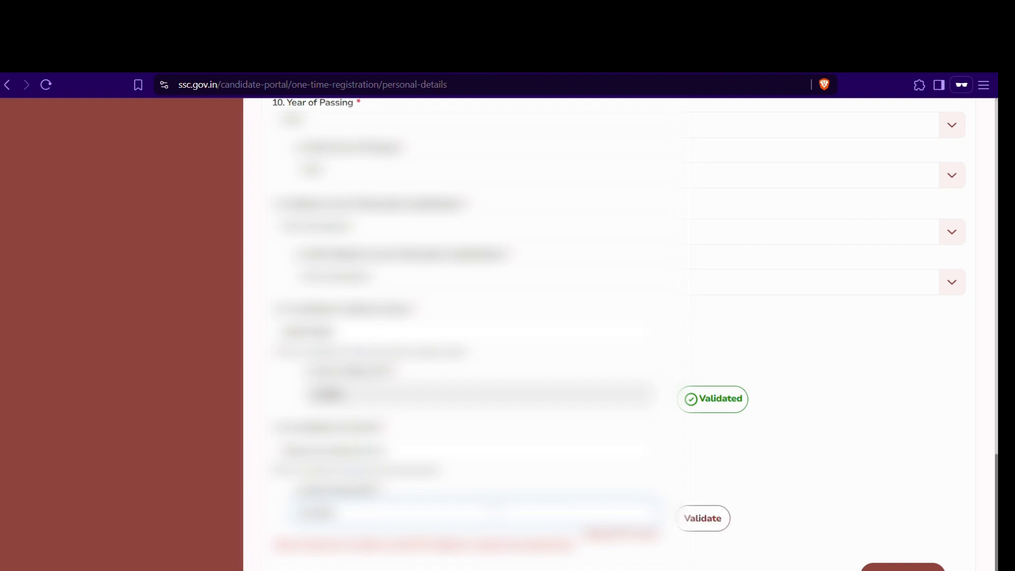
{"action": "left_click", "coordinate": [701, 519]}
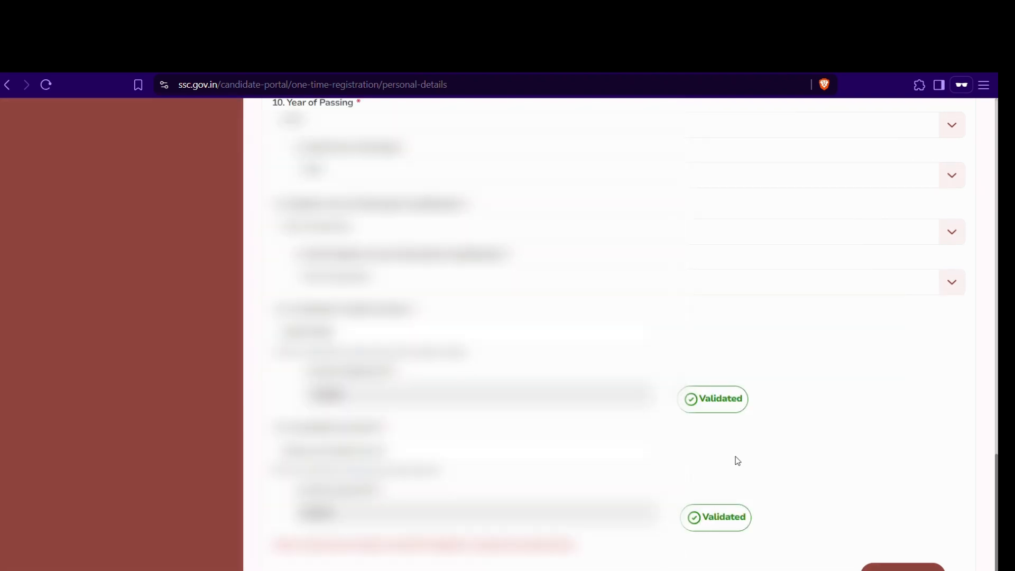
{"action": "left_click", "coordinate": [867, 565]}
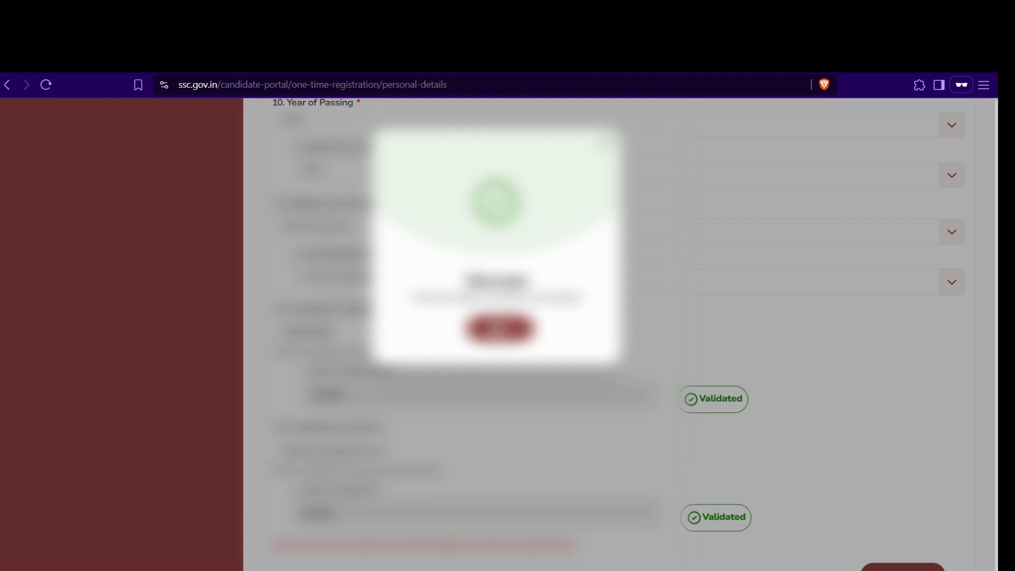
Step: Copy the new registration number, then sign in with it, the password and a refreshed captcha
{"action": "left_click", "coordinate": [495, 324]}
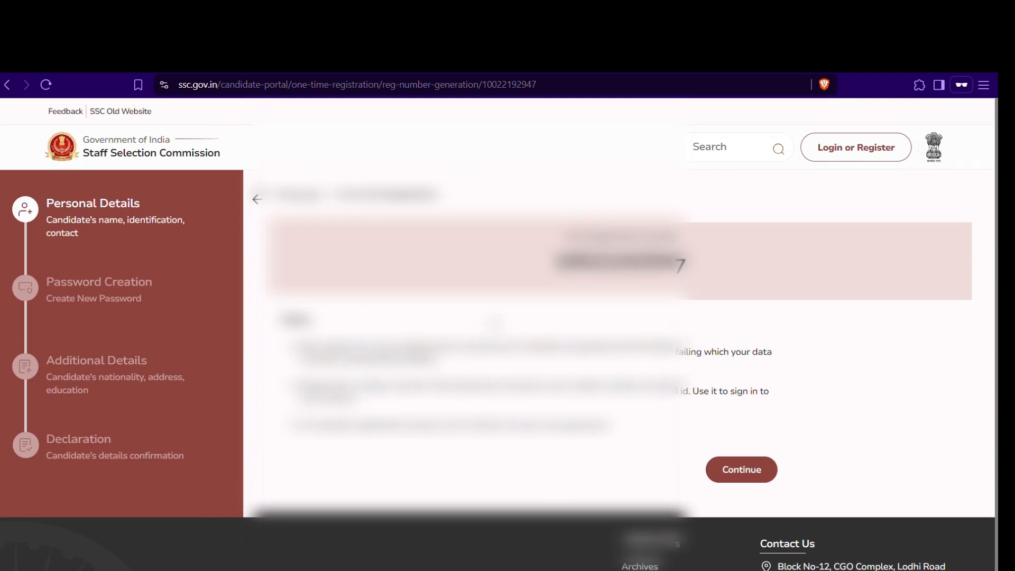
{"action": "left_click_drag", "start_coordinate": [553, 263], "coordinate": [688, 263]}
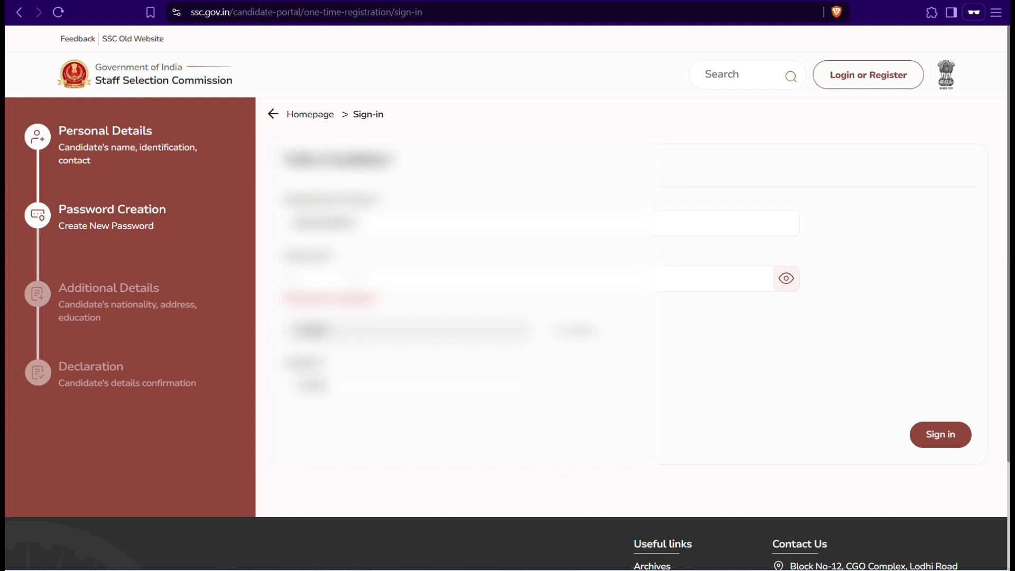
{"action": "type", "text": "••••"}
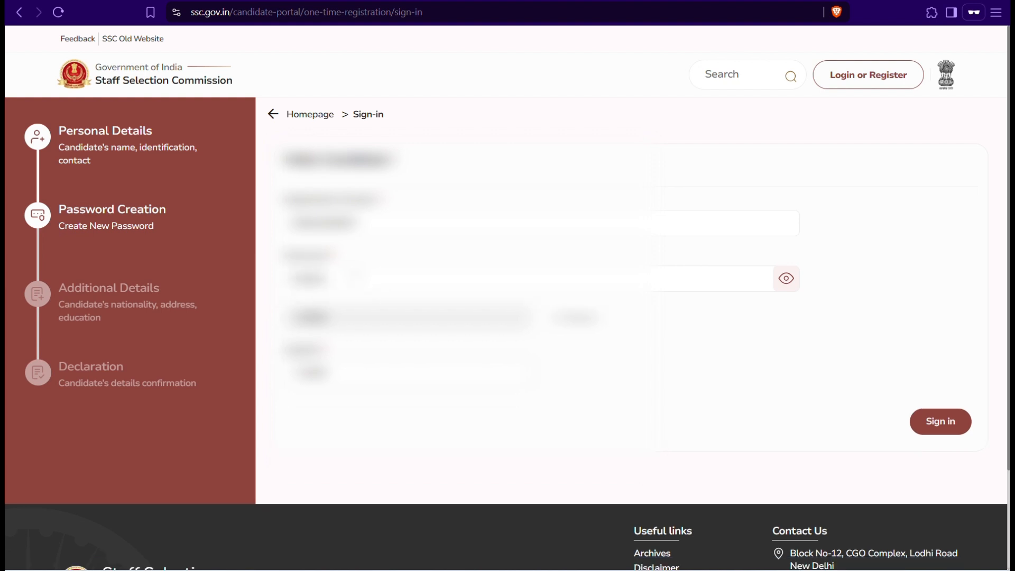
{"action": "left_click", "coordinate": [562, 320]}
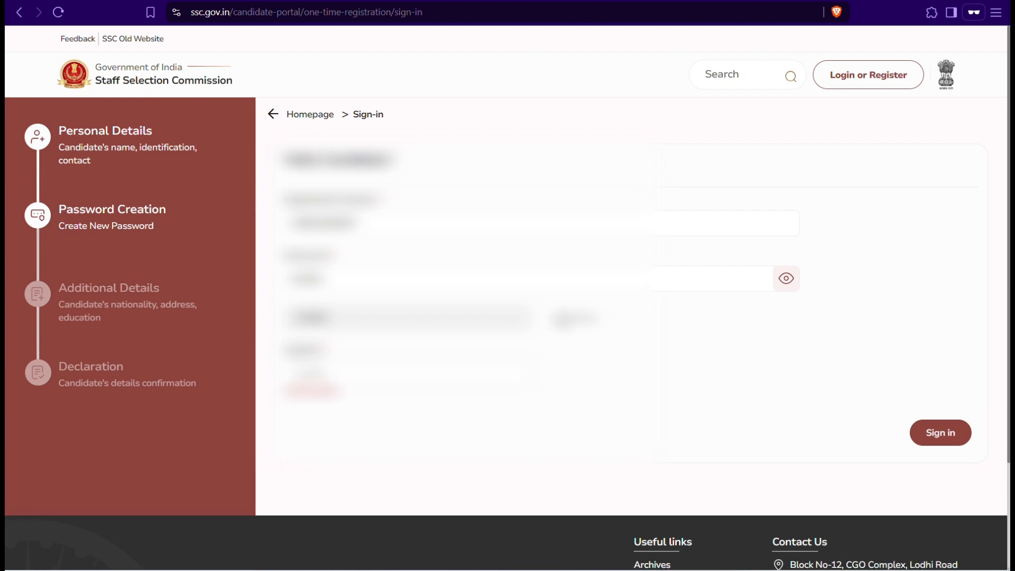
{"action": "type", "text": "••••••"}
{"action": "left_click", "coordinate": [925, 443]}
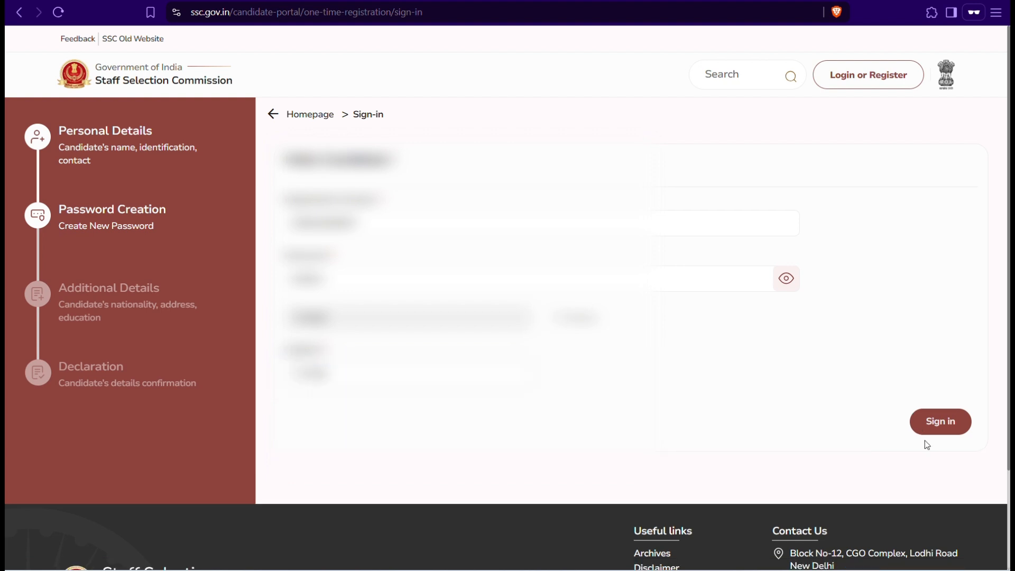
{"action": "left_click", "coordinate": [951, 423]}
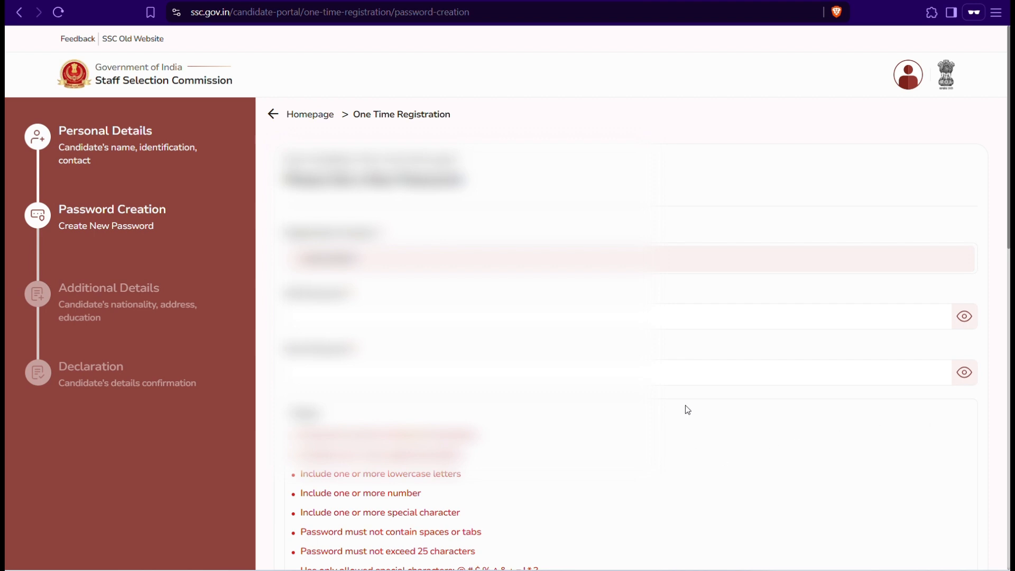
Step: Enter the new password and re-enter it in the confirm field
{"action": "scroll", "coordinate": [680, 352], "scroll_direction": "down", "scroll_amount": 2}
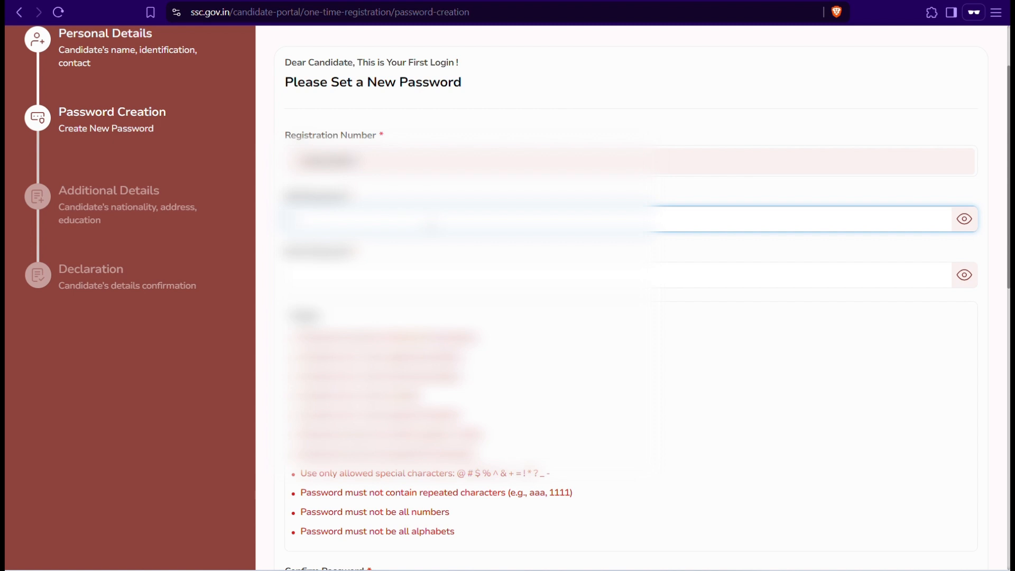
{"action": "type", "text": "aa"}
{"action": "left_click", "coordinate": [425, 270]}
{"action": "type", "text": "ab1"}
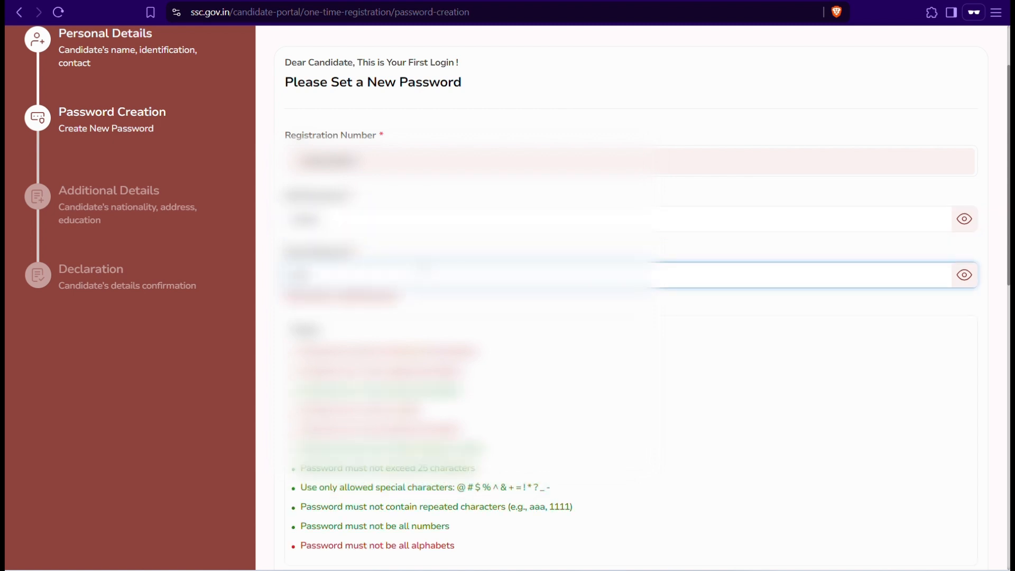
{"action": "type", "text": "23"}
{"action": "scroll", "coordinate": [624, 296], "scroll_direction": "down", "scroll_amount": 3}
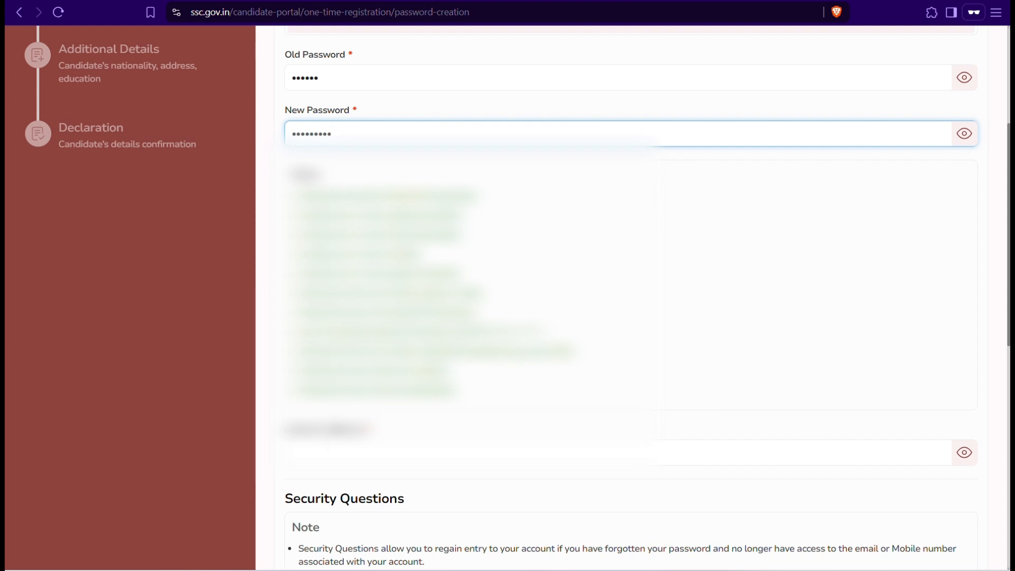
{"action": "left_click", "coordinate": [337, 450]}
{"action": "type", "text": "••••"}
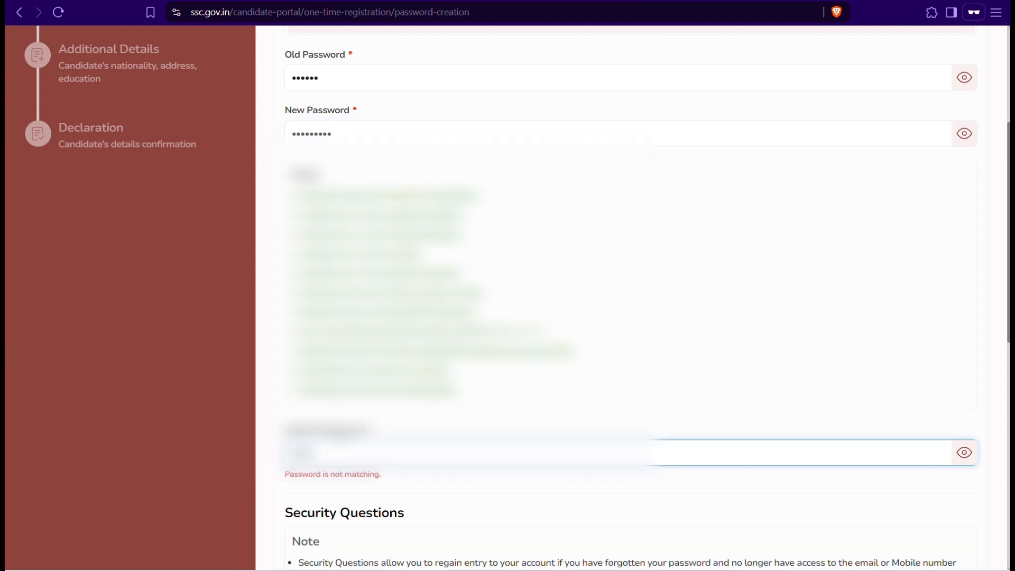
{"action": "type", "text": "••••••"}
Step: Choose the first and fourth security questions with answers, save, and dismiss the success popup
{"action": "scroll", "coordinate": [624, 296], "scroll_direction": "down", "scroll_amount": 5}
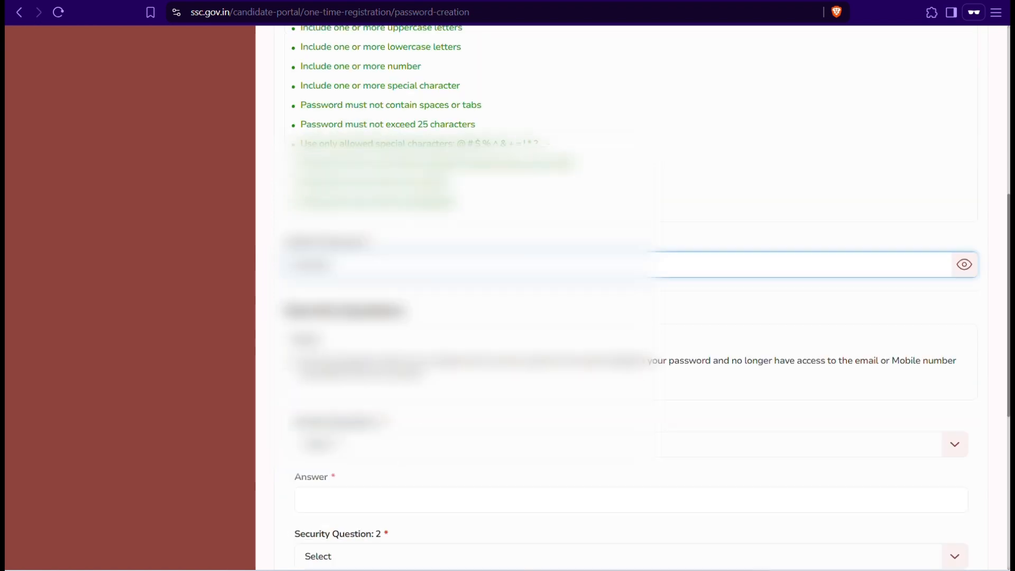
{"action": "scroll", "coordinate": [632, 296], "scroll_direction": "down", "scroll_amount": 2}
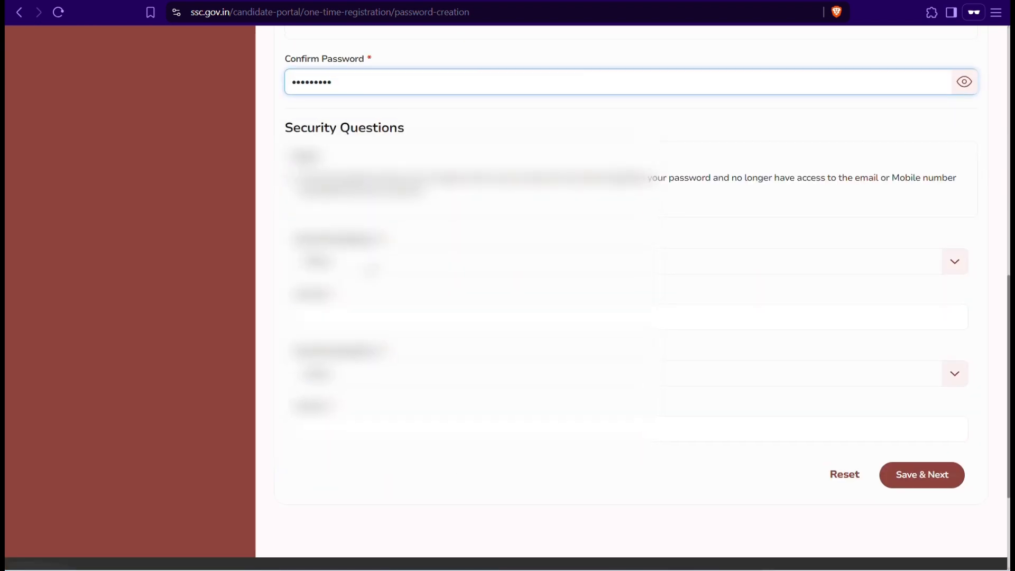
{"action": "left_click", "coordinate": [372, 267]}
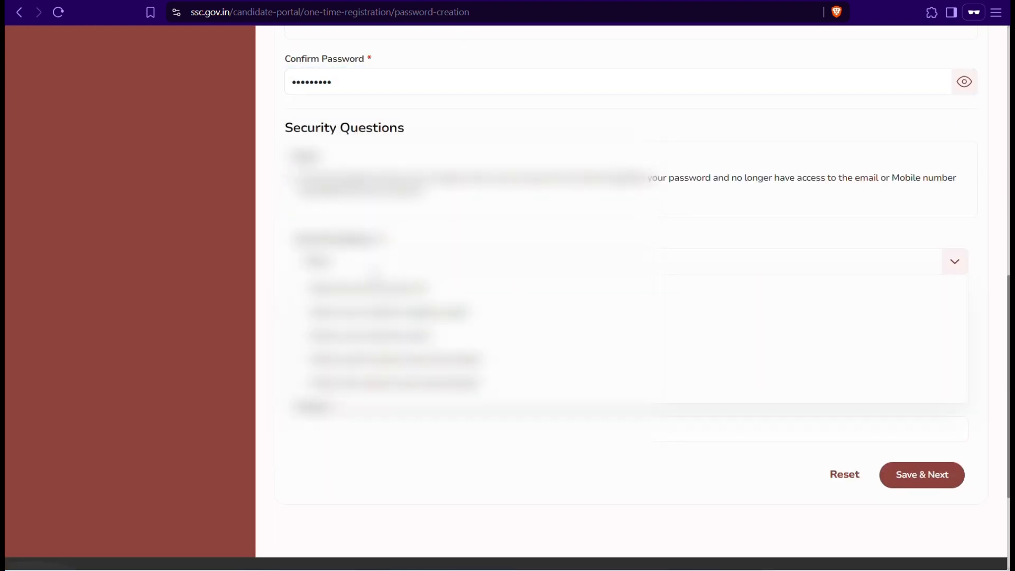
{"action": "left_click", "coordinate": [378, 289]}
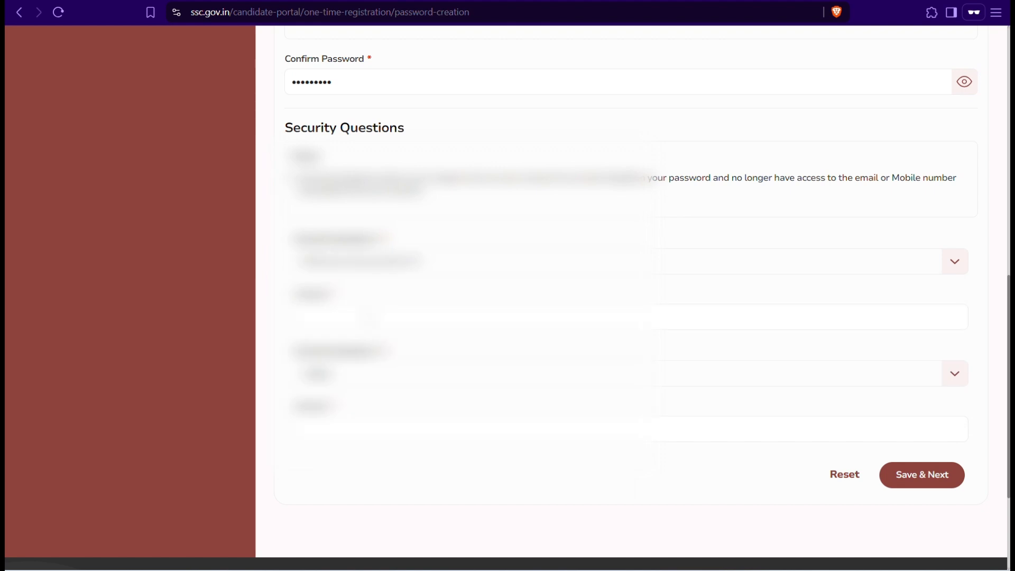
{"action": "left_click", "coordinate": [304, 316]}
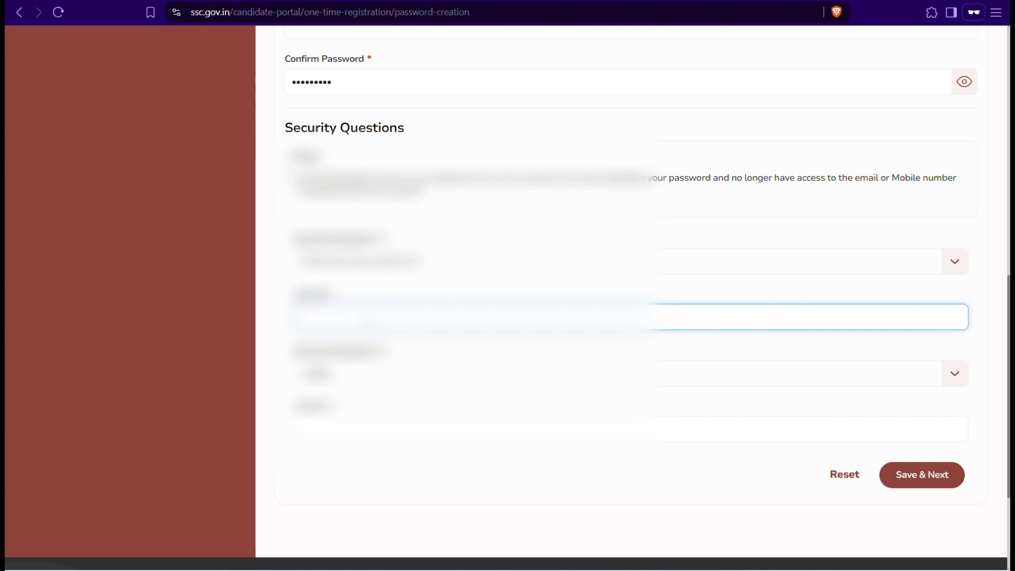
{"action": "left_click", "coordinate": [371, 261]}
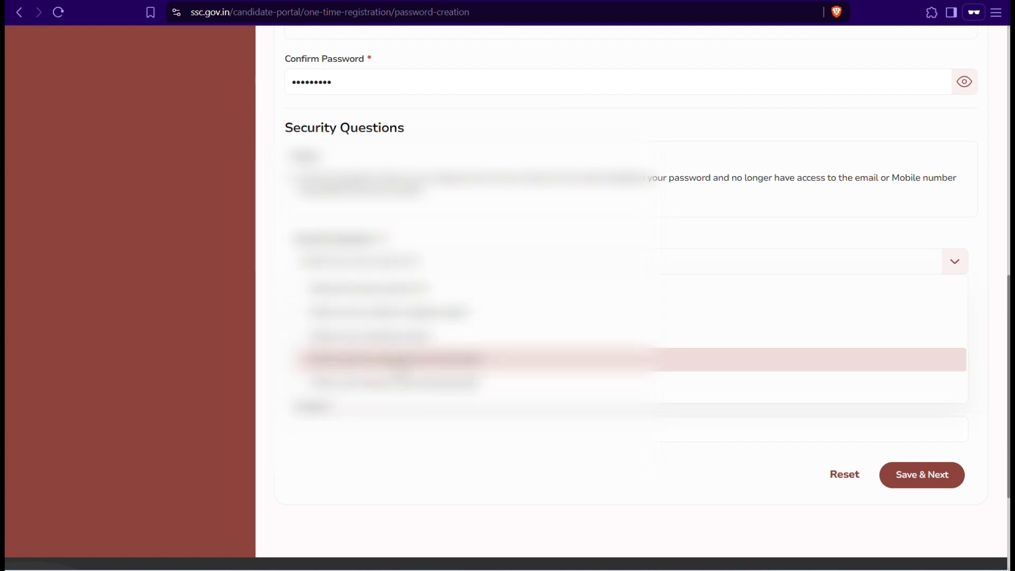
{"action": "left_click", "coordinate": [391, 359]}
{"action": "left_click", "coordinate": [905, 480]}
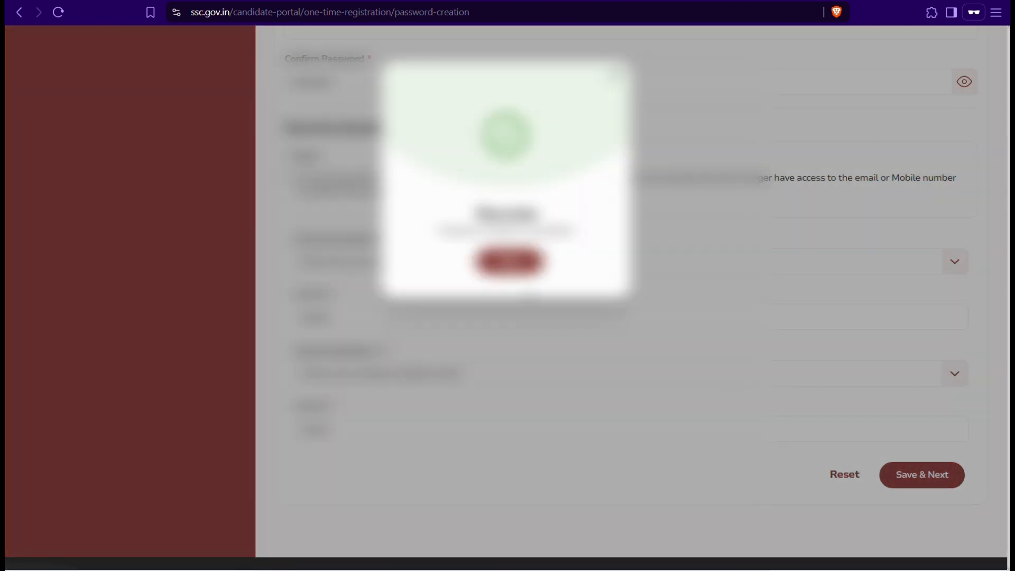
{"action": "left_click", "coordinate": [509, 261]}
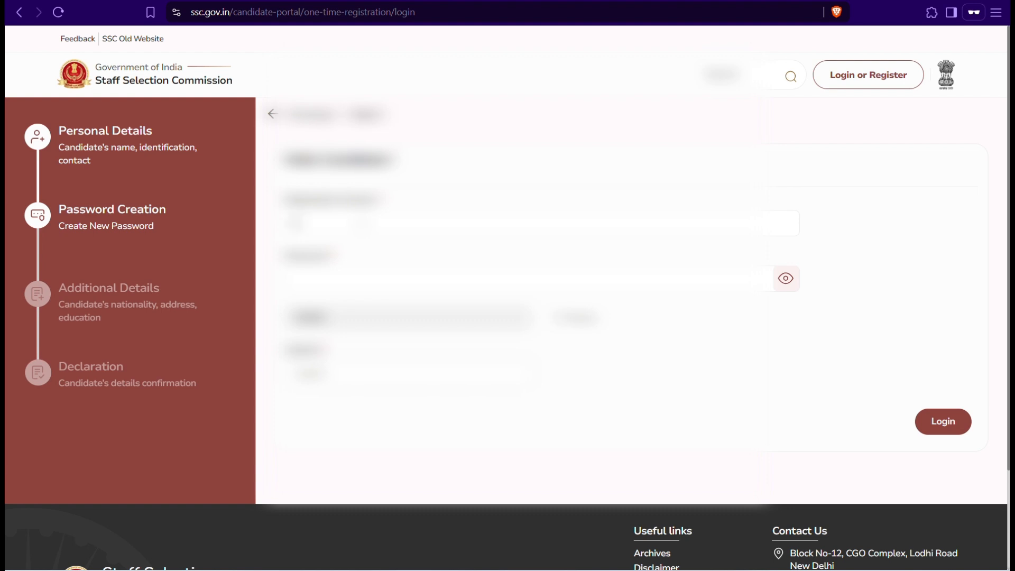
Step: Enter the registration number, new password and captcha, then log in
{"action": "type", "text": "100000"}
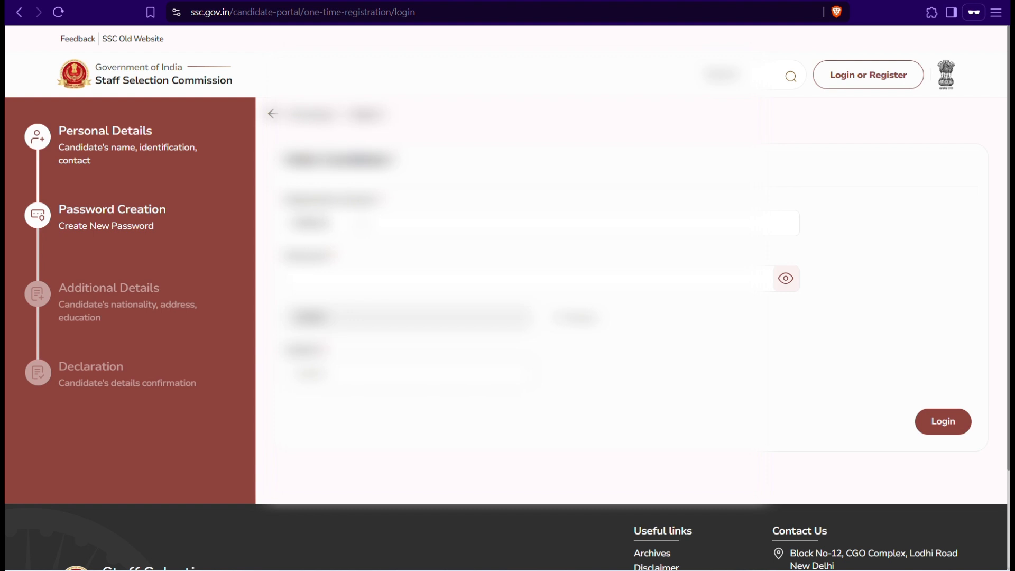
{"action": "type", "text": "0000"}
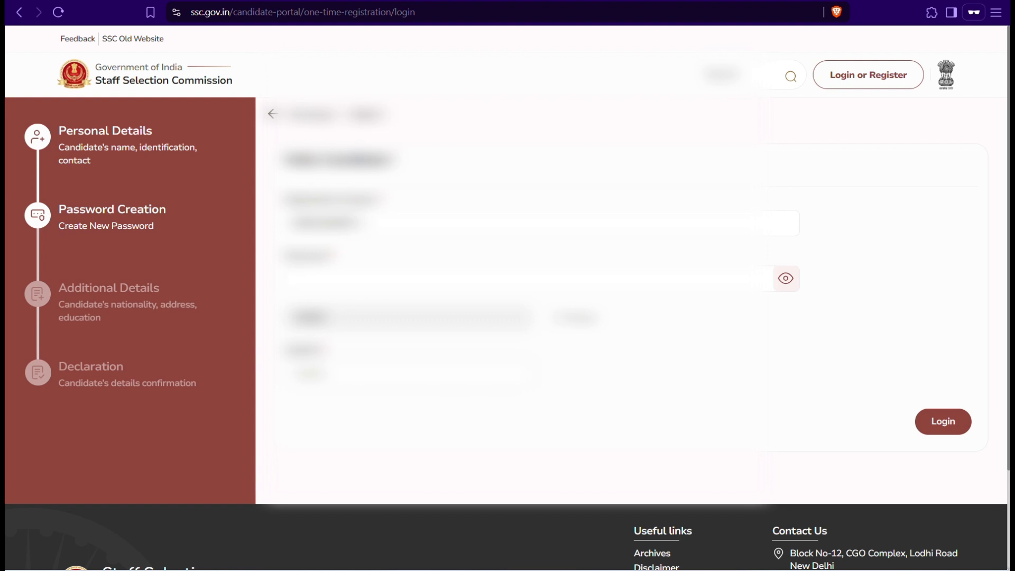
{"action": "type", "text": "12"}
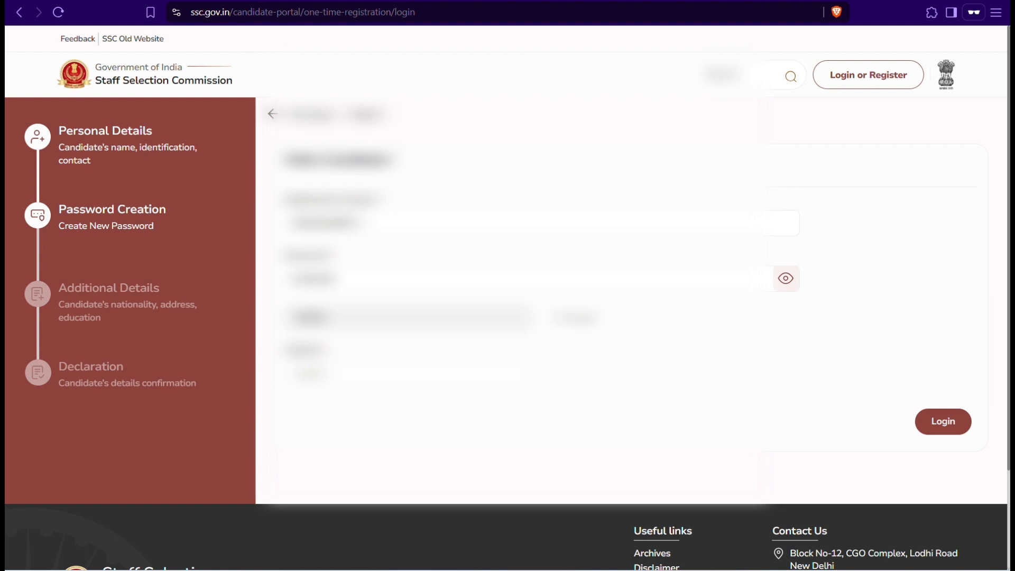
{"action": "type", "text": "3"}
{"action": "left_click", "coordinate": [412, 373]}
{"action": "key", "text": "BackSpace"}
{"action": "type", "text": "aa"}
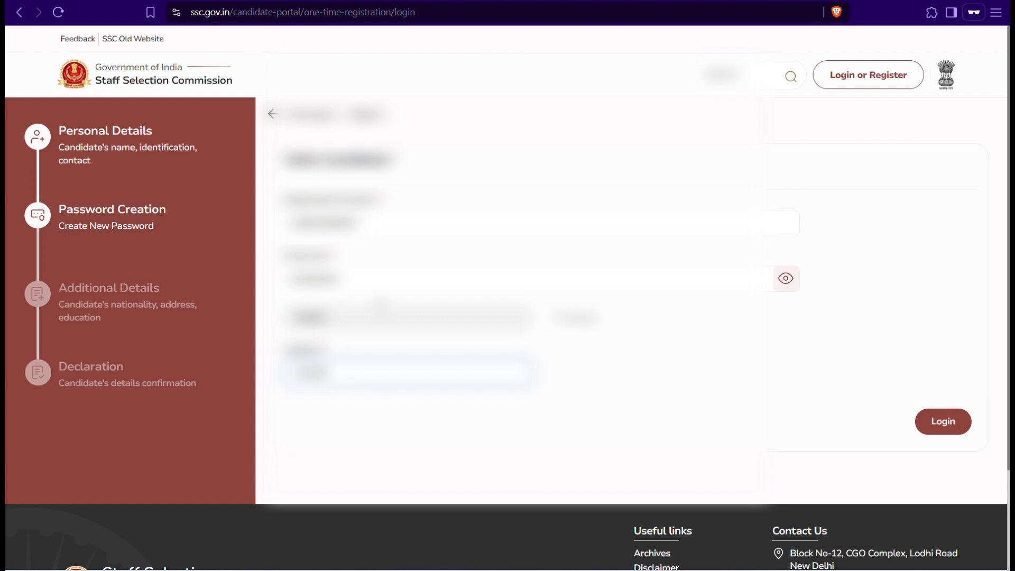
{"action": "left_click", "coordinate": [935, 421]}
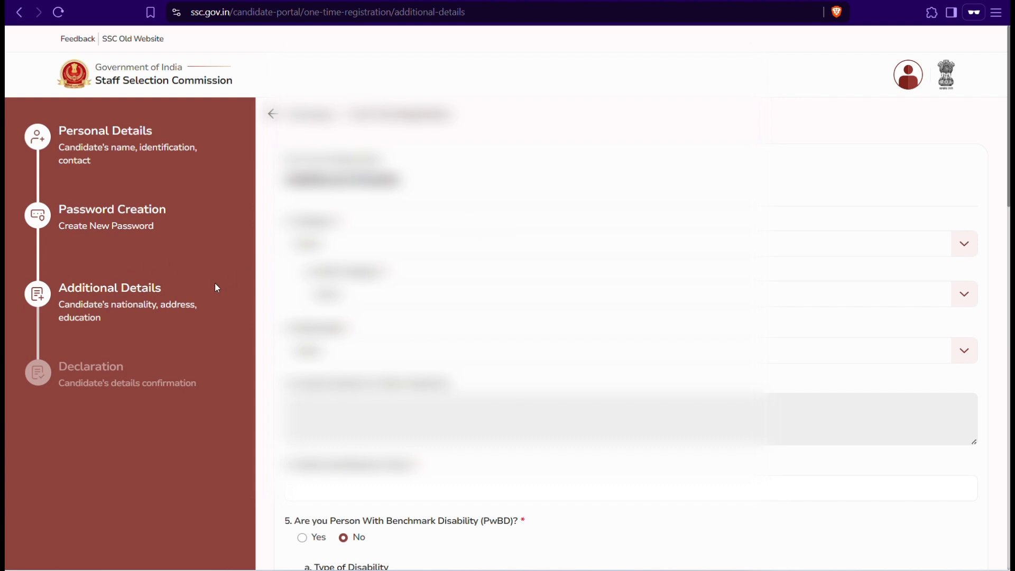
Step: Set category to OBC, choose the sub-category, and set nationality to Citizen of India
{"action": "scroll", "coordinate": [245, 263], "scroll_direction": "down", "scroll_amount": 1}
{"action": "left_click", "coordinate": [328, 208]}
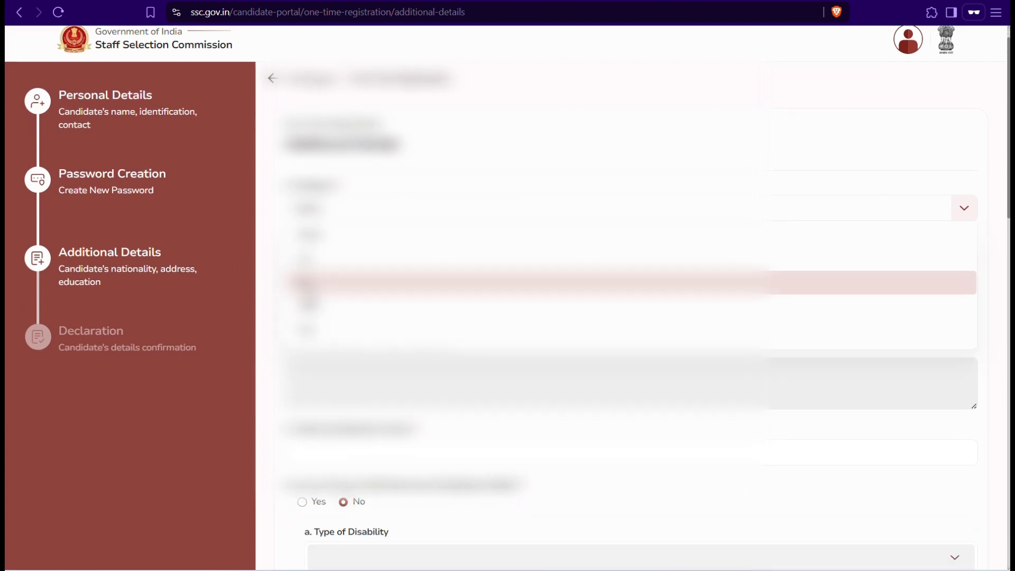
{"action": "left_click", "coordinate": [312, 307]}
{"action": "left_click", "coordinate": [328, 258]}
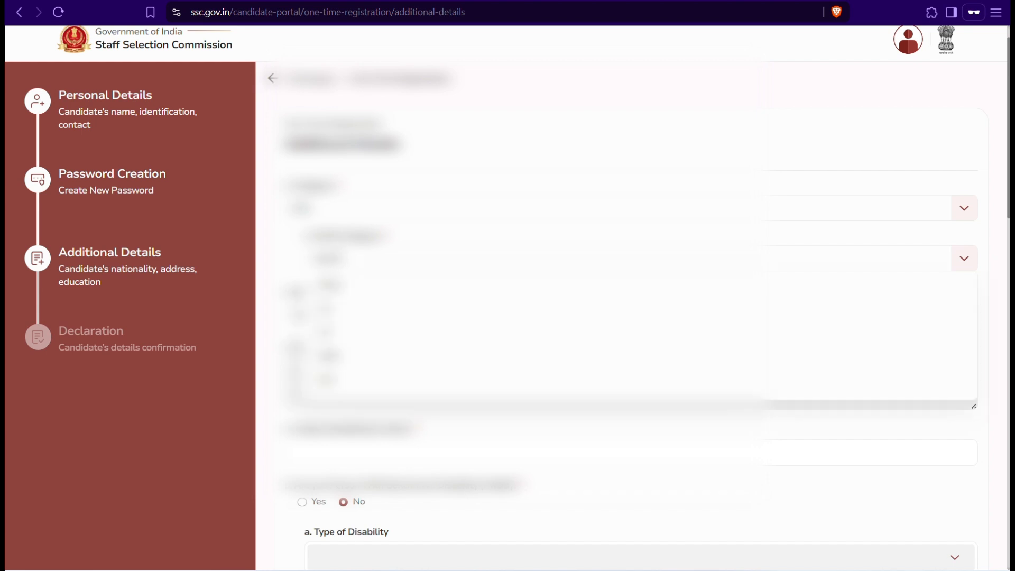
{"action": "left_click", "coordinate": [327, 356]}
{"action": "left_click", "coordinate": [336, 315]}
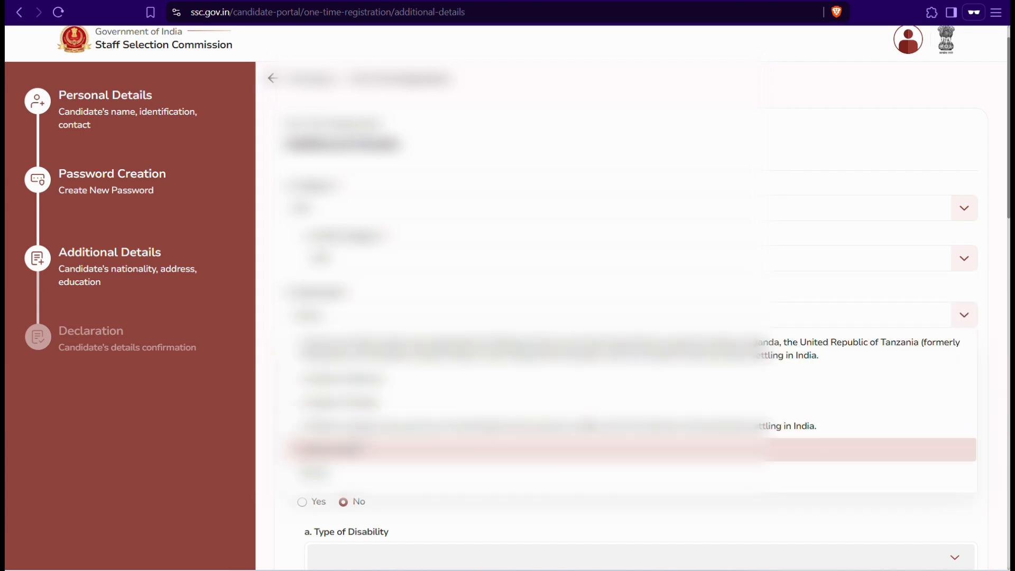
{"action": "left_click", "coordinate": [328, 449]}
Step: Enter 'mol on left cheek' as the visible identification mark
{"action": "scroll", "coordinate": [517, 298], "scroll_direction": "down", "scroll_amount": 3}
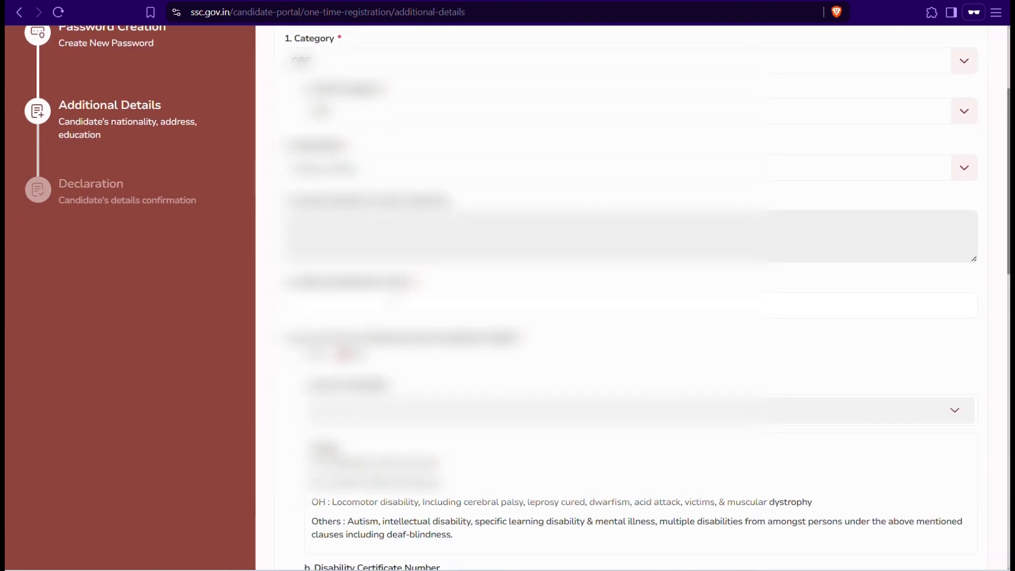
{"action": "left_click", "coordinate": [392, 305]}
{"action": "type", "text": "mol"}
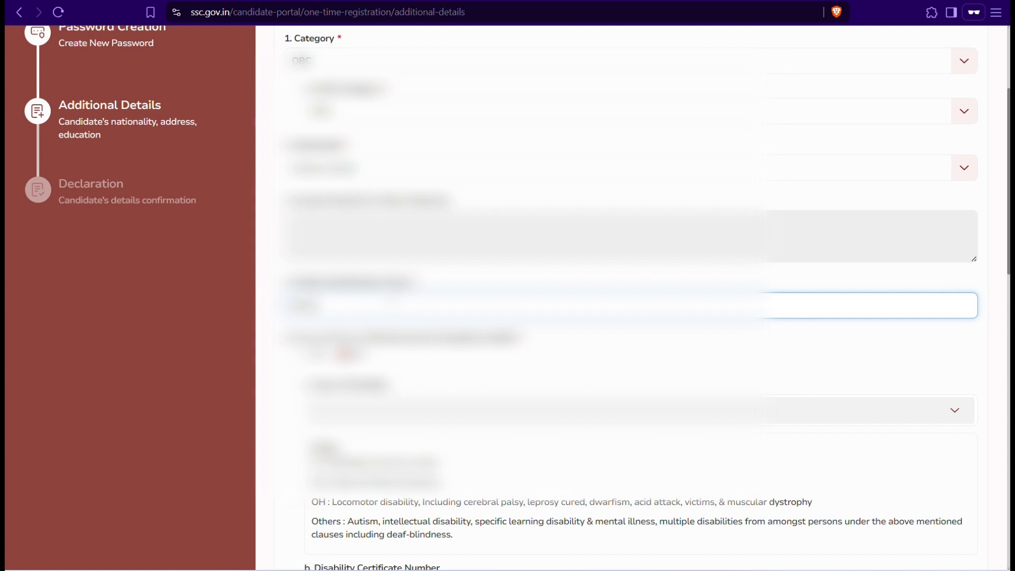
{"action": "type", "text": " on left"}
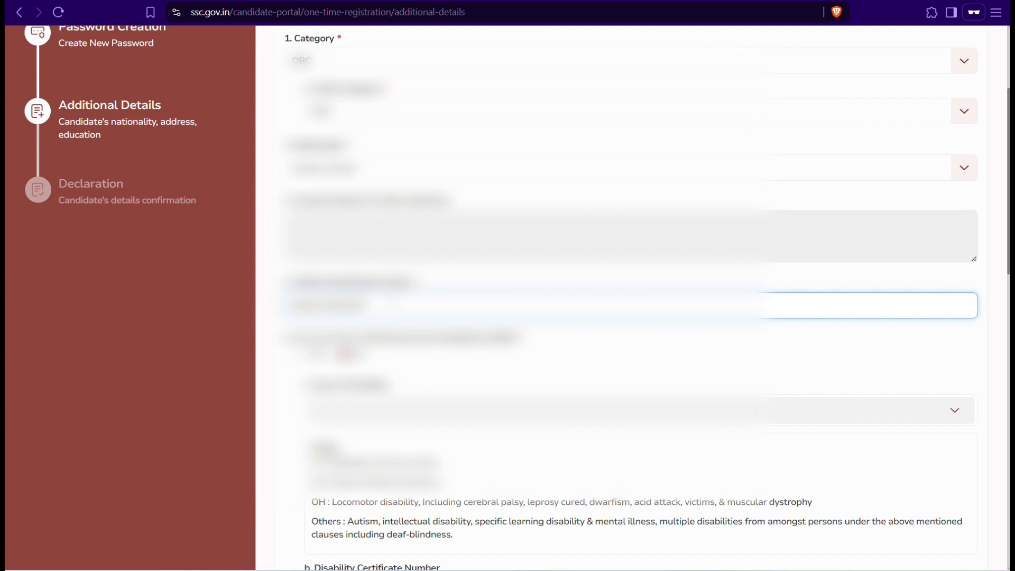
{"action": "type", "text": " cheek"}
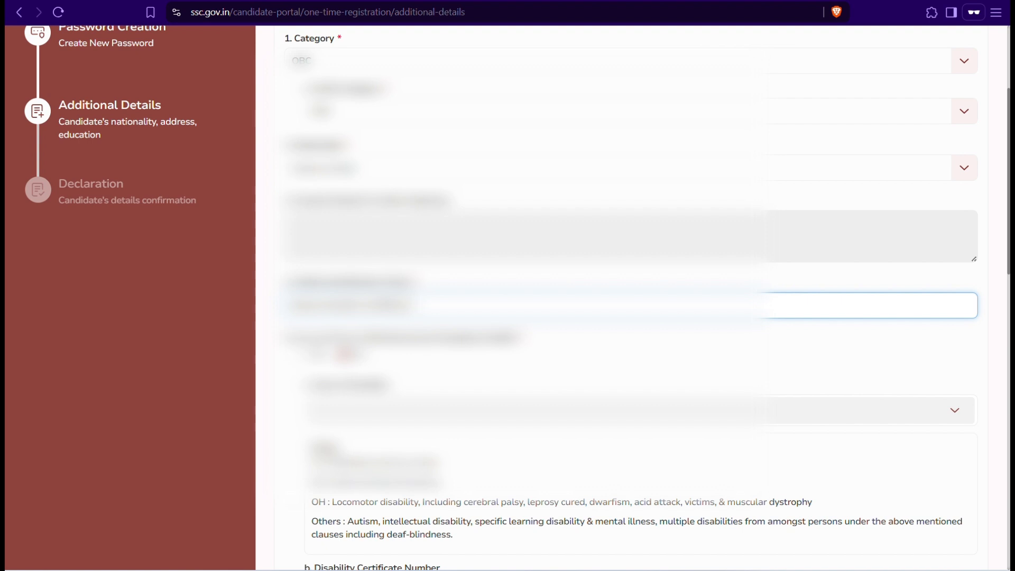
{"action": "scroll", "coordinate": [626, 296], "scroll_direction": "down", "scroll_amount": 1}
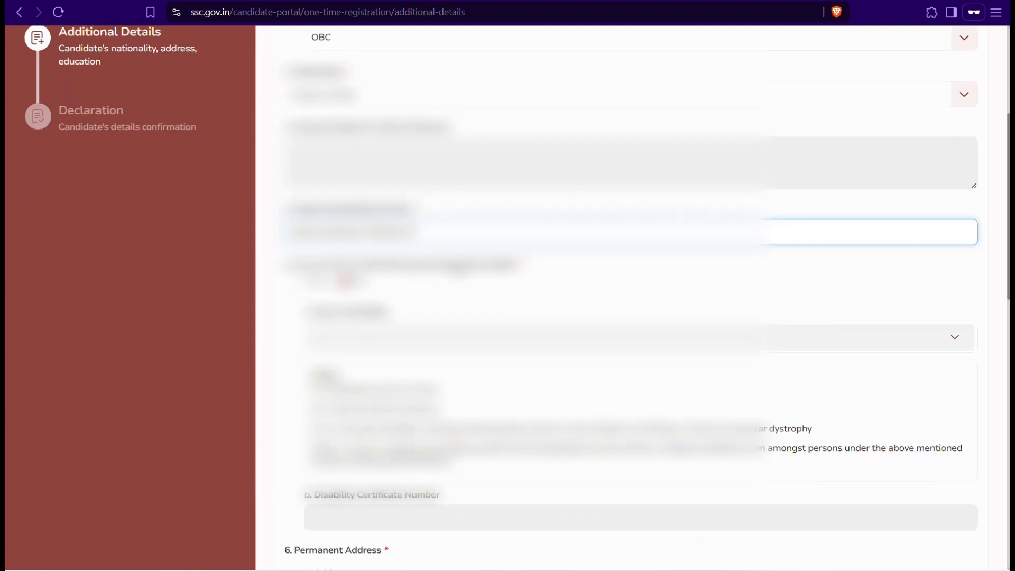
{"action": "scroll", "coordinate": [626, 296], "scroll_direction": "down", "scroll_amount": 1}
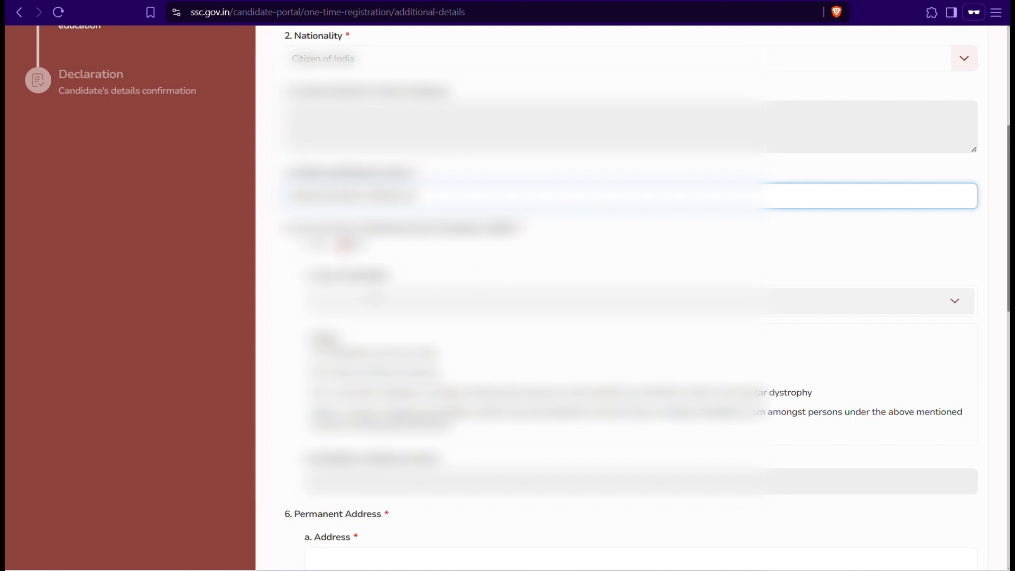
{"action": "scroll", "coordinate": [626, 296], "scroll_direction": "down", "scroll_amount": 2}
Step: Type the permanent address and choose its state from the list
{"action": "scroll", "coordinate": [626, 296], "scroll_direction": "down", "scroll_amount": 2}
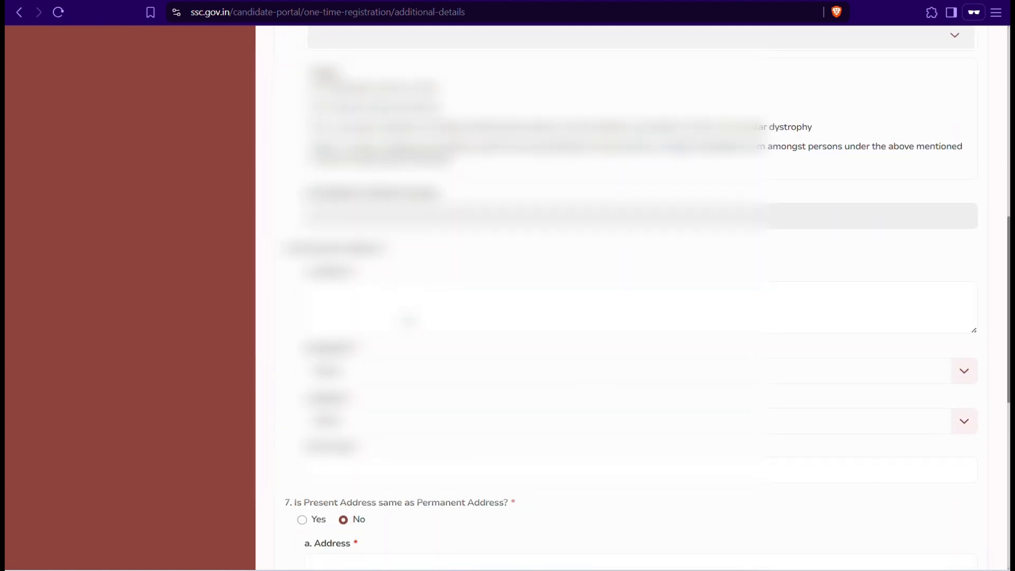
{"action": "left_click", "coordinate": [311, 292]}
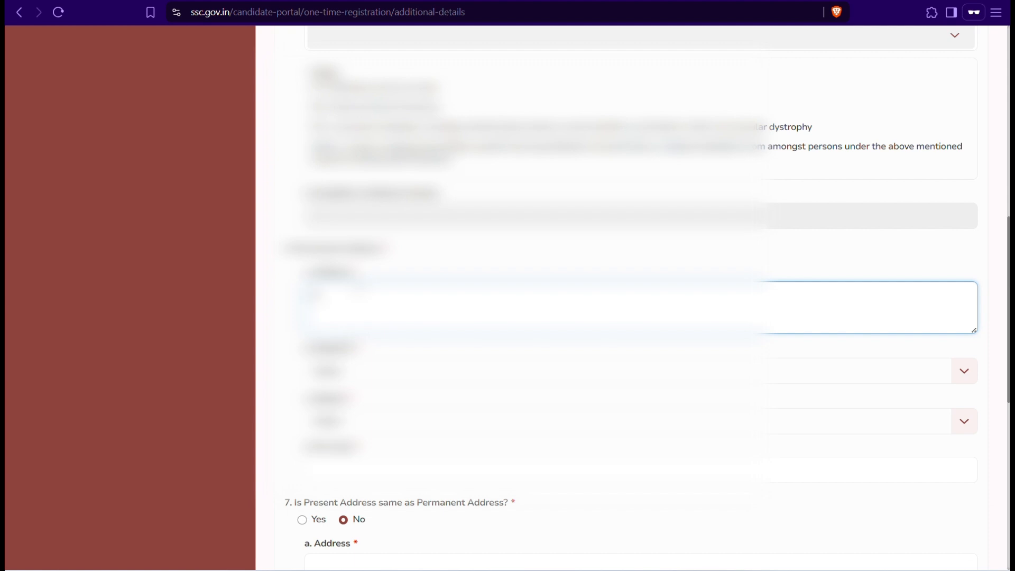
{"action": "type", "text": "House"}
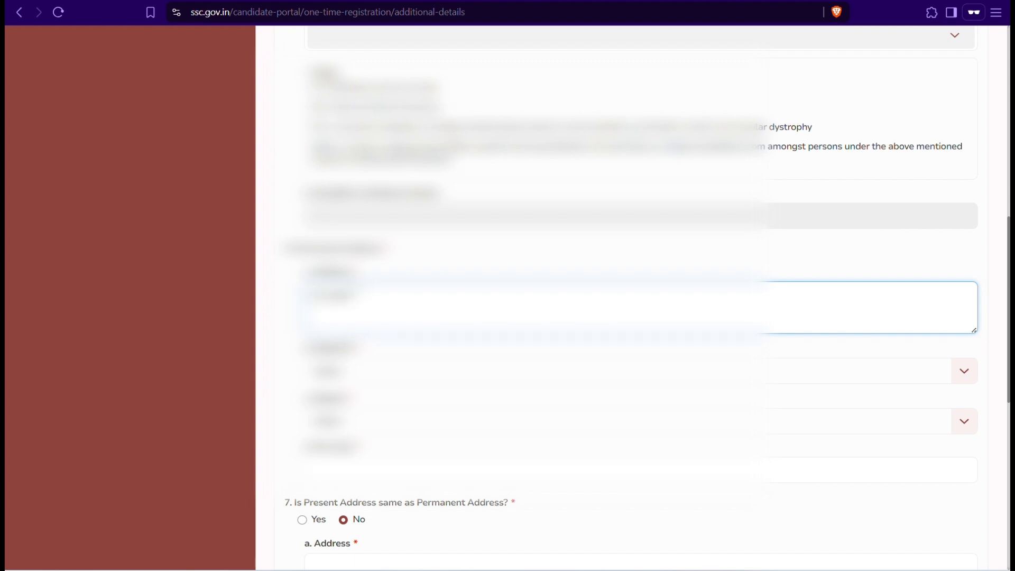
{"action": "type", "text": "Rampur, "}
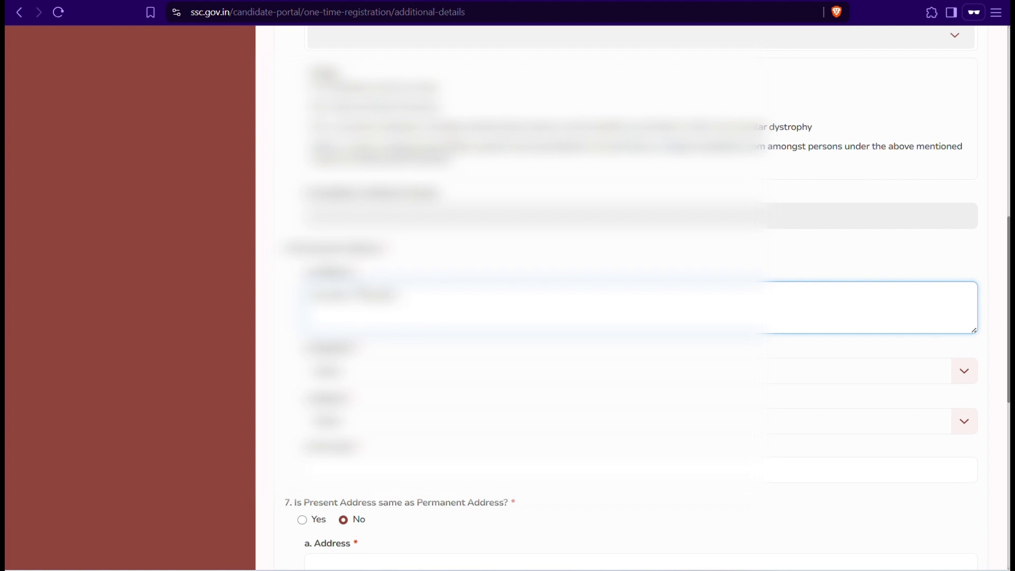
{"action": "type", "text": "Village Post -"}
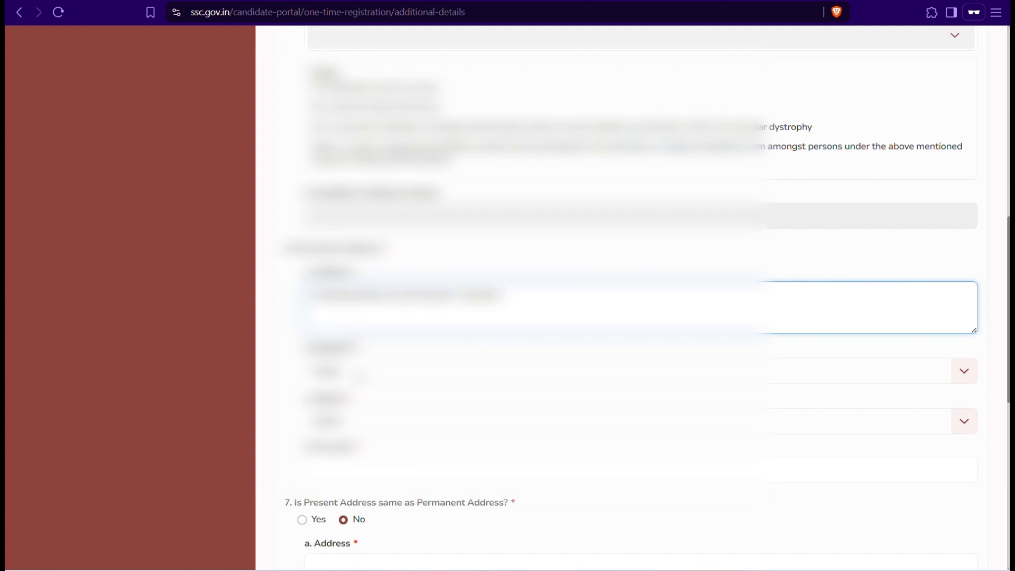
{"action": "left_click", "coordinate": [357, 374]}
{"action": "key", "text": "r"}
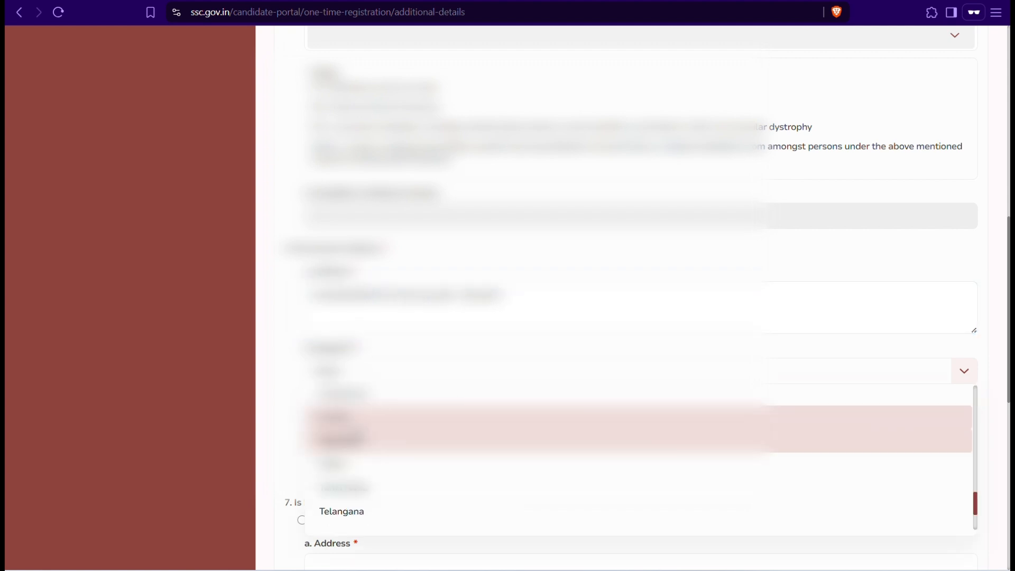
{"action": "key", "text": "Return"}
{"action": "scroll", "coordinate": [645, 295], "scroll_direction": "down", "scroll_amount": 1}
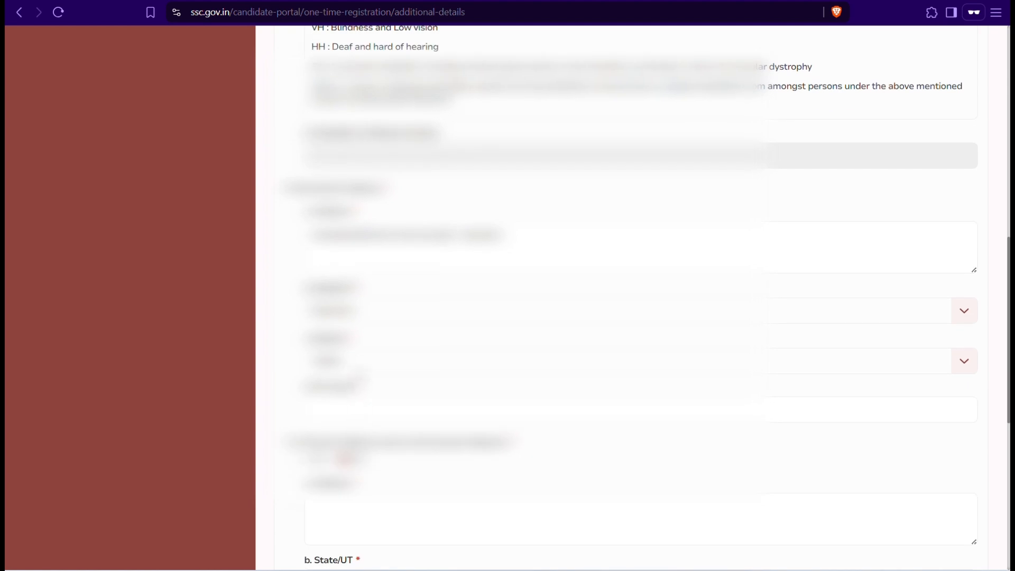
Step: Pick the district, mark present address same as permanent, and save the details
{"action": "left_click", "coordinate": [361, 373]}
{"action": "key", "text": "Down"}
{"action": "key", "text": "Down"}
{"action": "key", "text": "Down"}
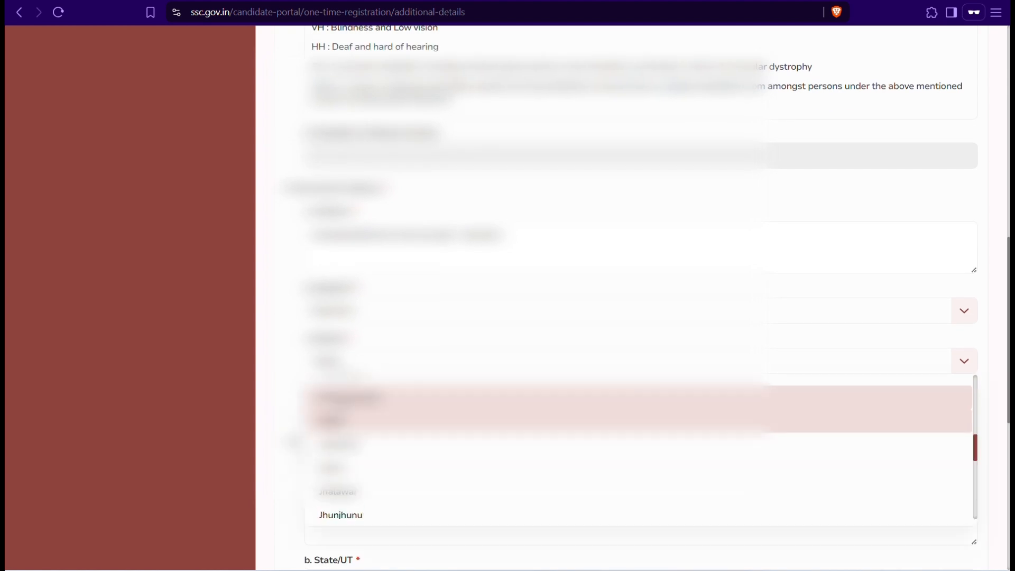
{"action": "key", "text": "Return"}
{"action": "key", "text": "Tab"}
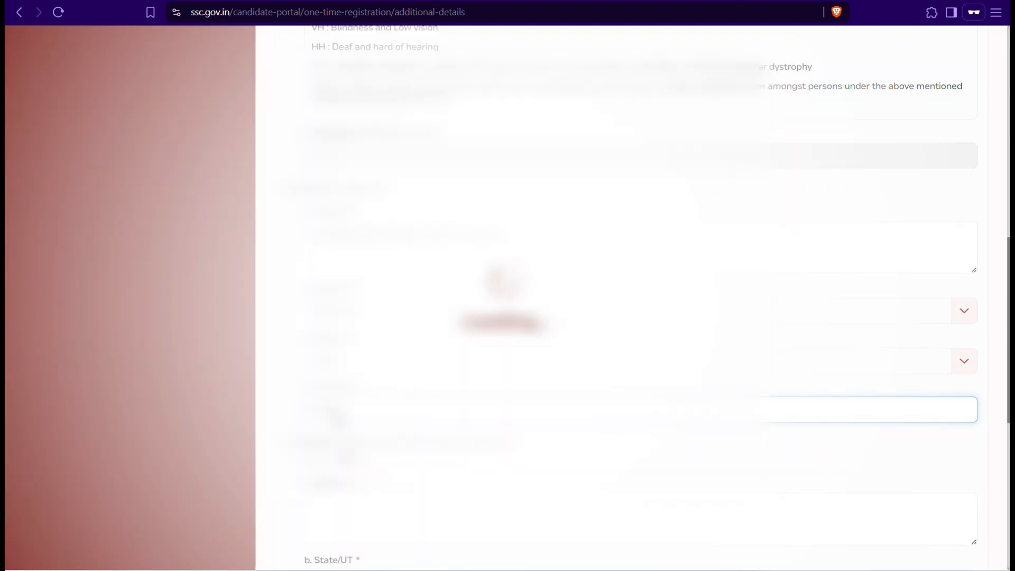
{"action": "scroll", "coordinate": [624, 296], "scroll_direction": "down", "scroll_amount": 2}
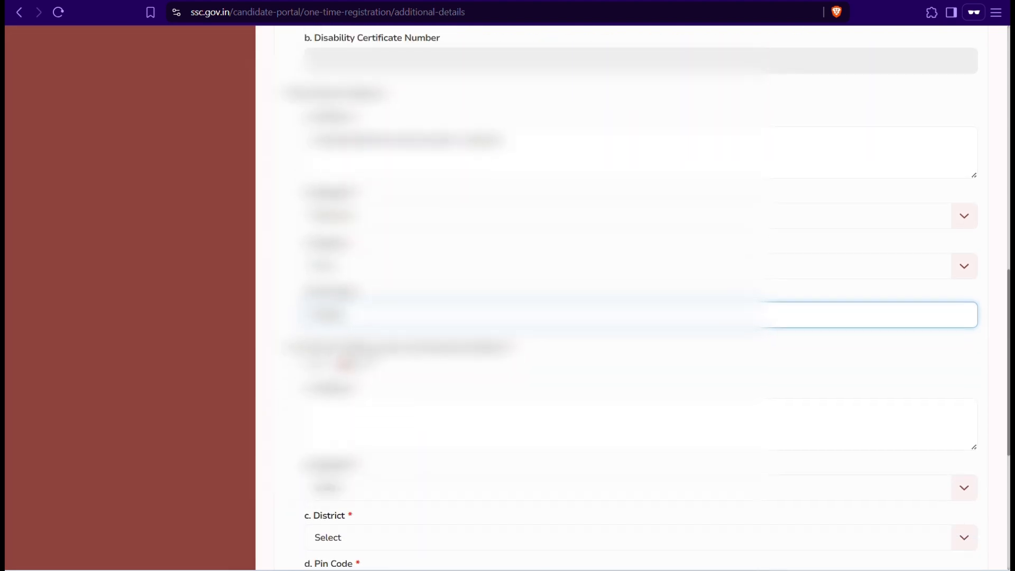
{"action": "scroll", "coordinate": [623, 296], "scroll_direction": "down", "scroll_amount": 2}
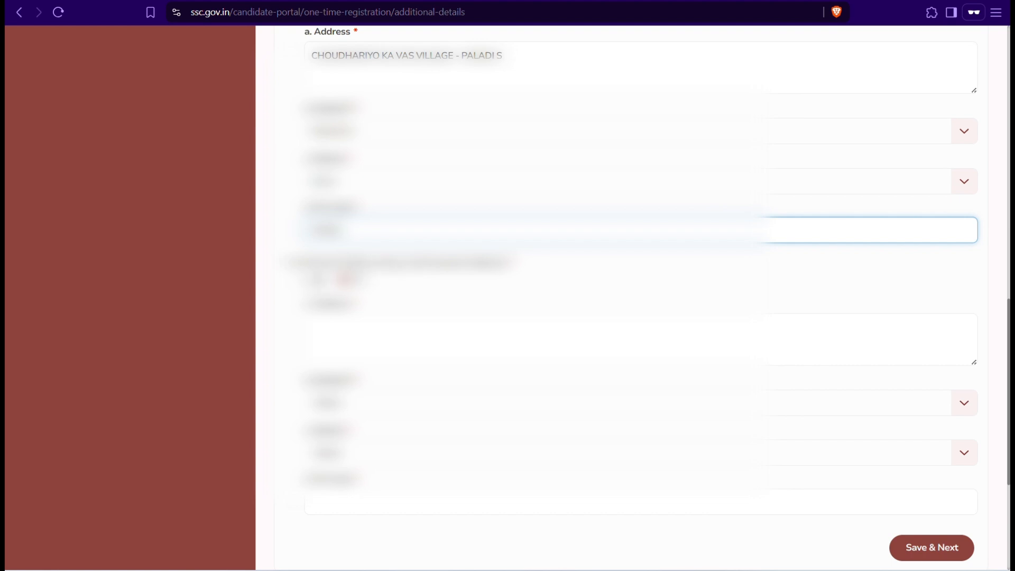
{"action": "left_click", "coordinate": [304, 279]}
{"action": "scroll", "coordinate": [378, 343], "scroll_direction": "down", "scroll_amount": 4}
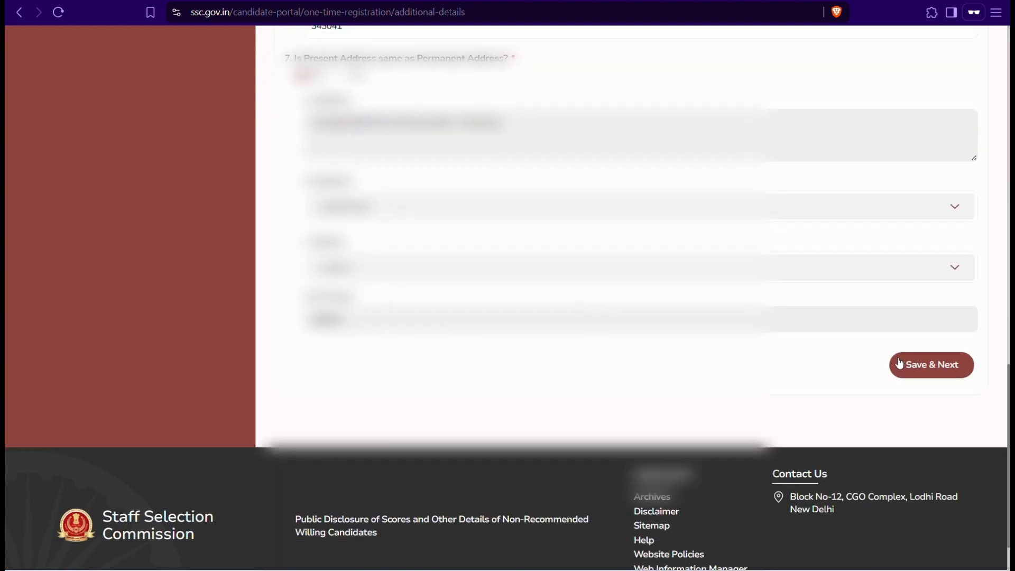
{"action": "left_click", "coordinate": [899, 364]}
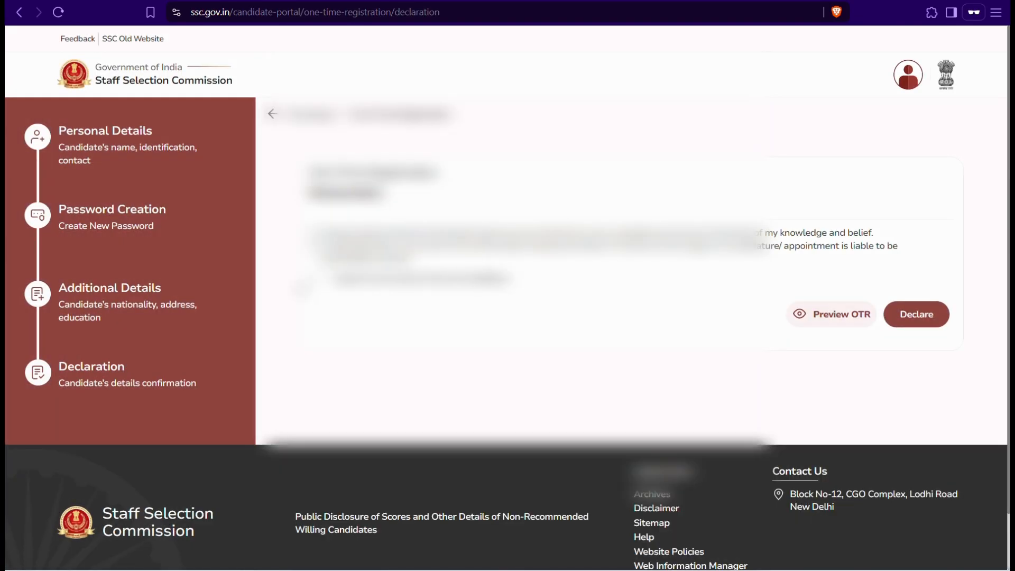
Step: Tick the One Time Registration declaration checkbox
{"action": "left_click", "coordinate": [313, 278]}
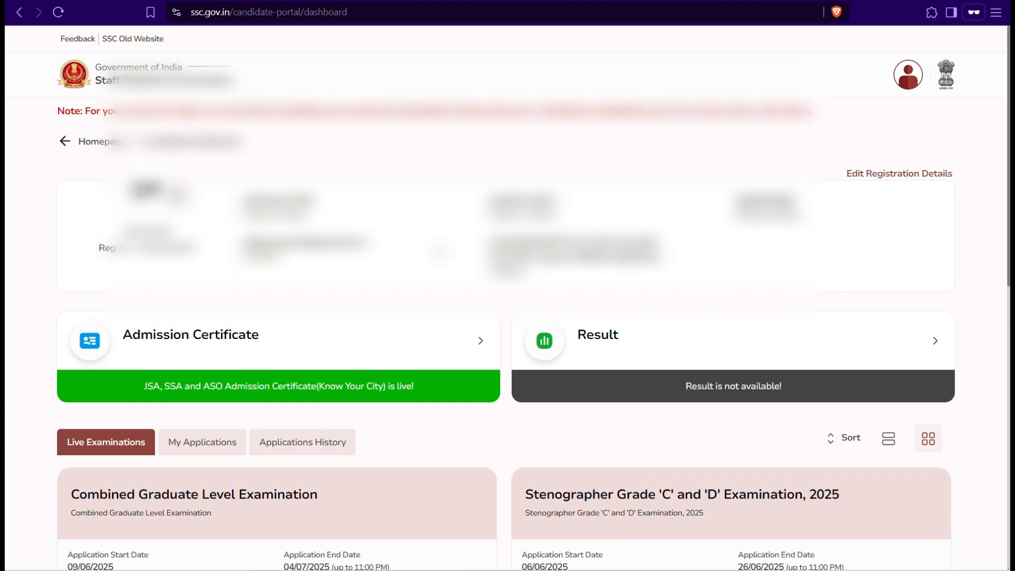
Step: Find the Combined Graduate Level Examination card on the dashboard and apply for it
{"action": "scroll", "coordinate": [508, 297], "scroll_direction": "down", "scroll_amount": 2}
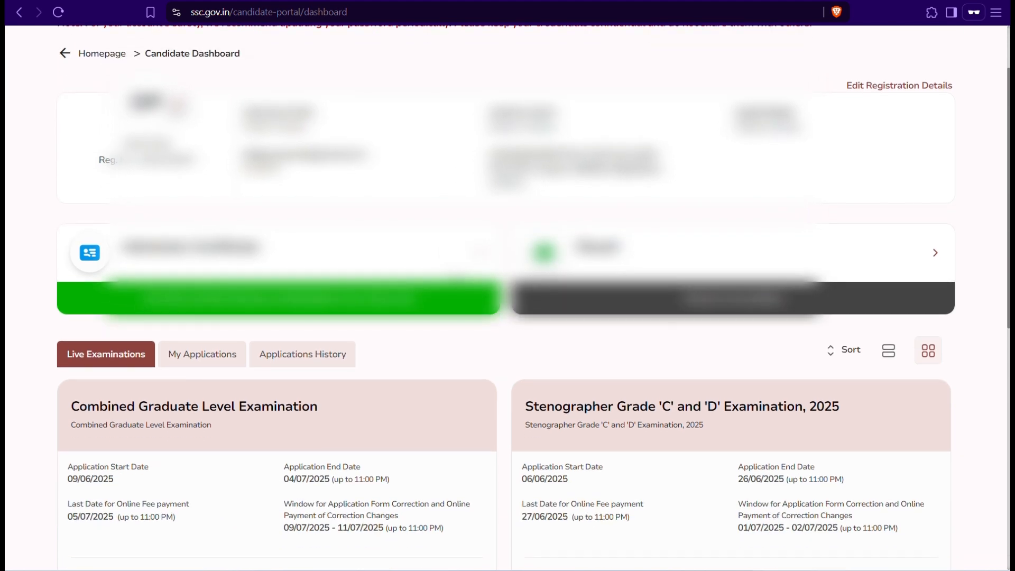
{"action": "scroll", "coordinate": [508, 296], "scroll_direction": "down", "scroll_amount": 3}
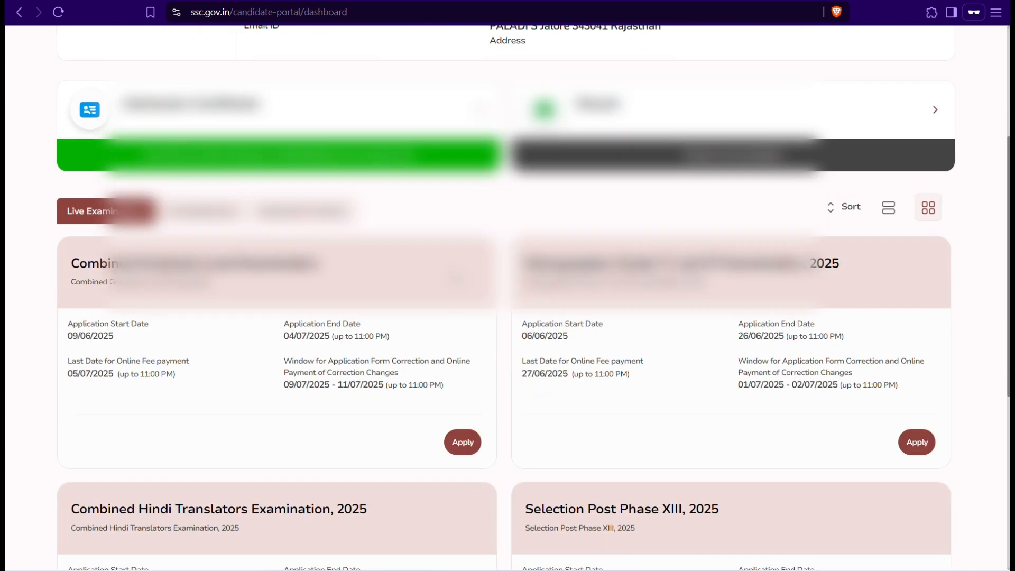
{"action": "scroll", "coordinate": [509, 314], "scroll_direction": "down", "scroll_amount": 2}
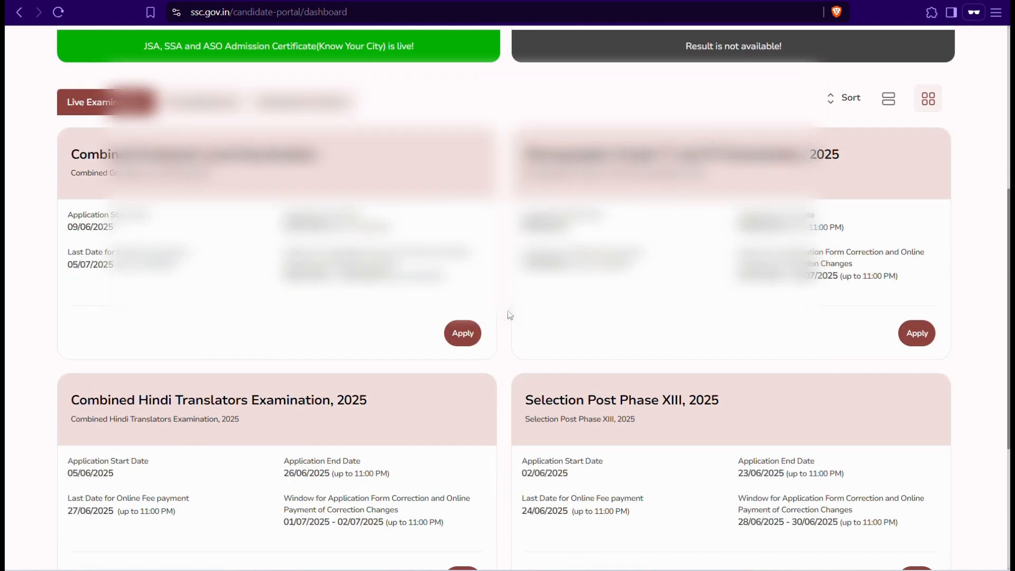
{"action": "left_click_drag", "start_coordinate": [49, 132], "coordinate": [406, 338]}
{"action": "left_click", "coordinate": [406, 339]}
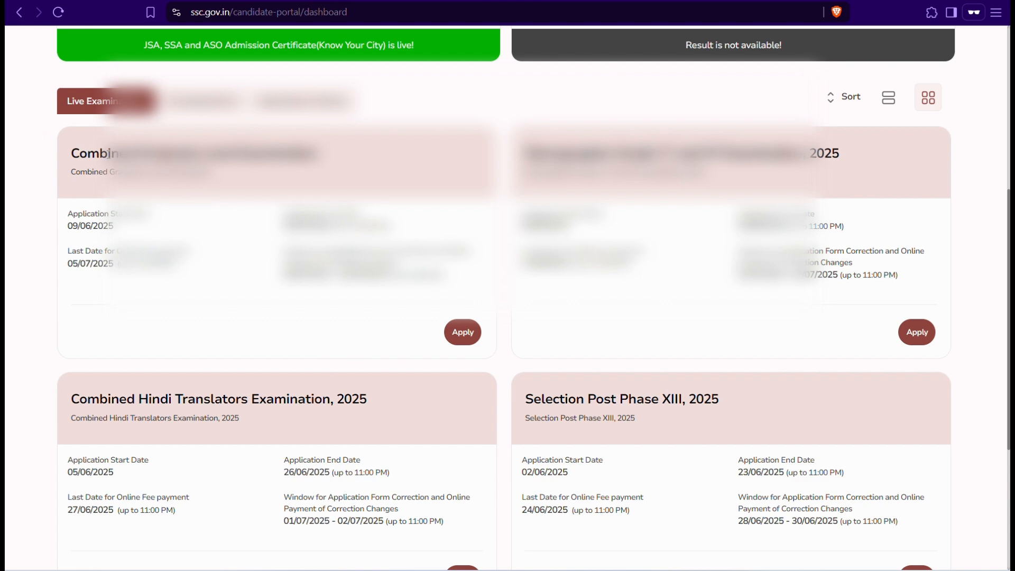
{"action": "left_click", "coordinate": [458, 332]}
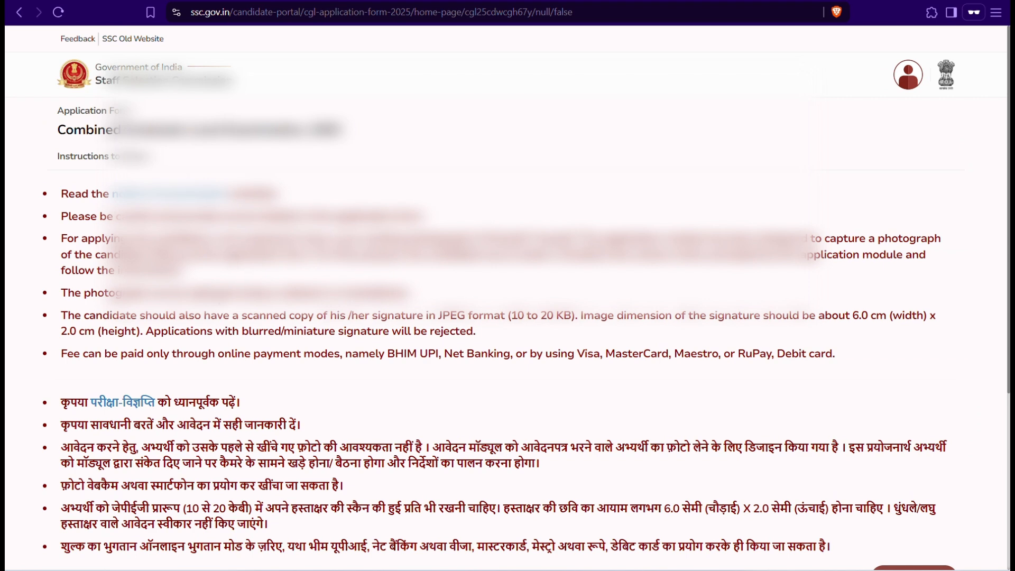
{"action": "scroll", "coordinate": [508, 296], "scroll_direction": "down", "scroll_amount": 3}
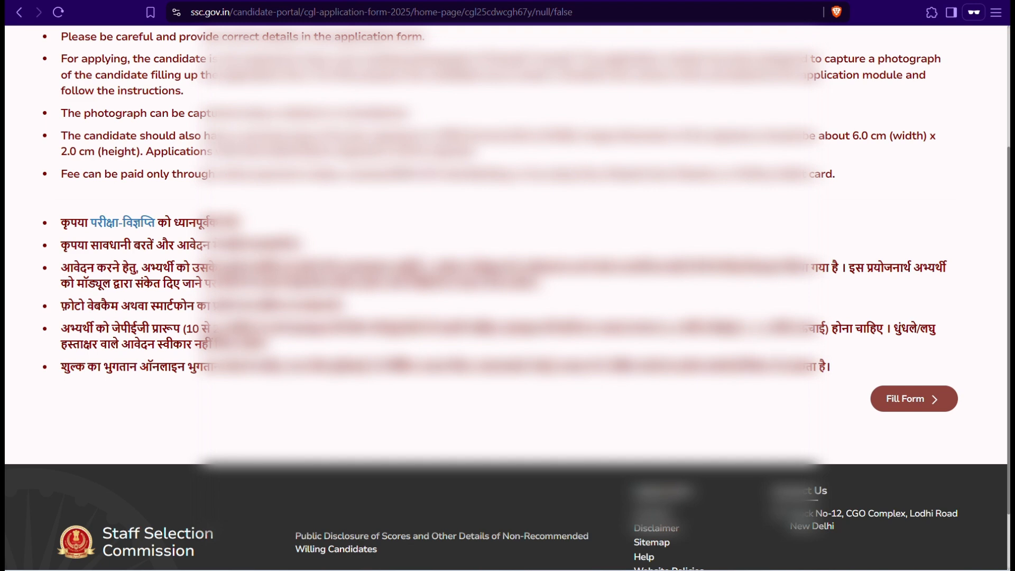
Step: Begin the CGL form and accept the prefilled Personal Details to reach Education Details
{"action": "left_click", "coordinate": [924, 399]}
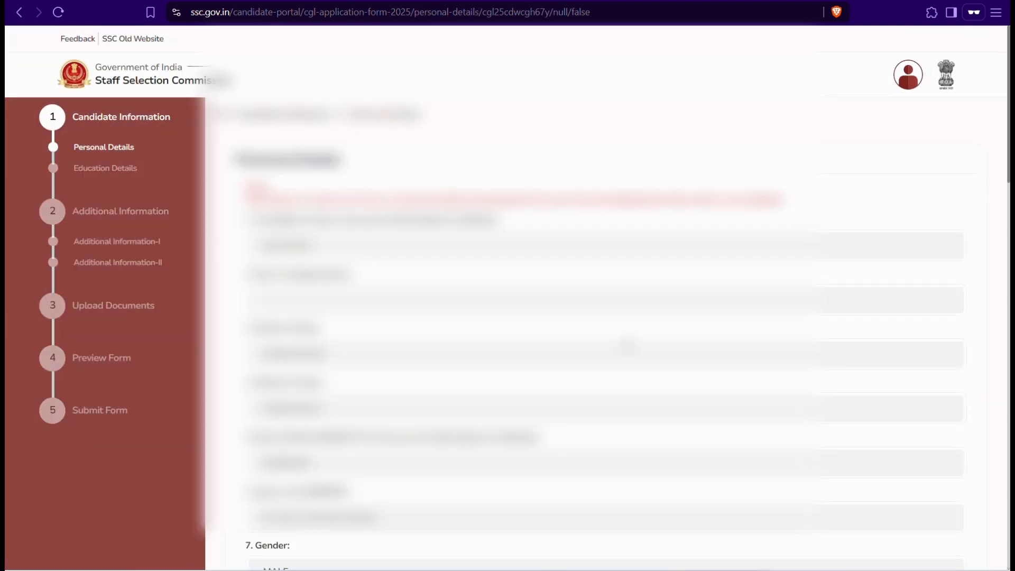
{"action": "scroll", "coordinate": [476, 332], "scroll_direction": "down", "scroll_amount": 12}
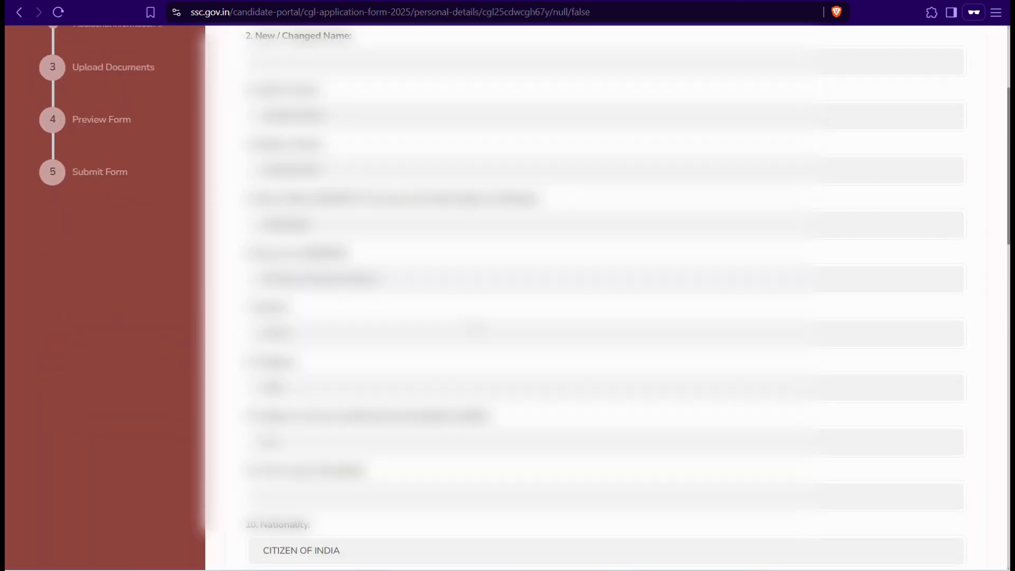
{"action": "scroll", "coordinate": [581, 296], "scroll_direction": "down", "scroll_amount": 8}
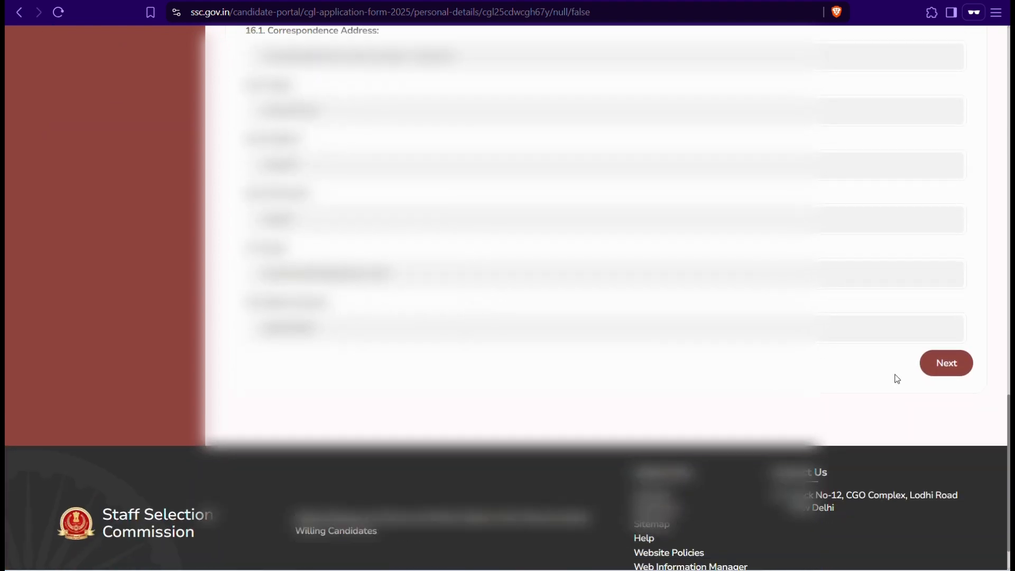
{"action": "left_click", "coordinate": [937, 364]}
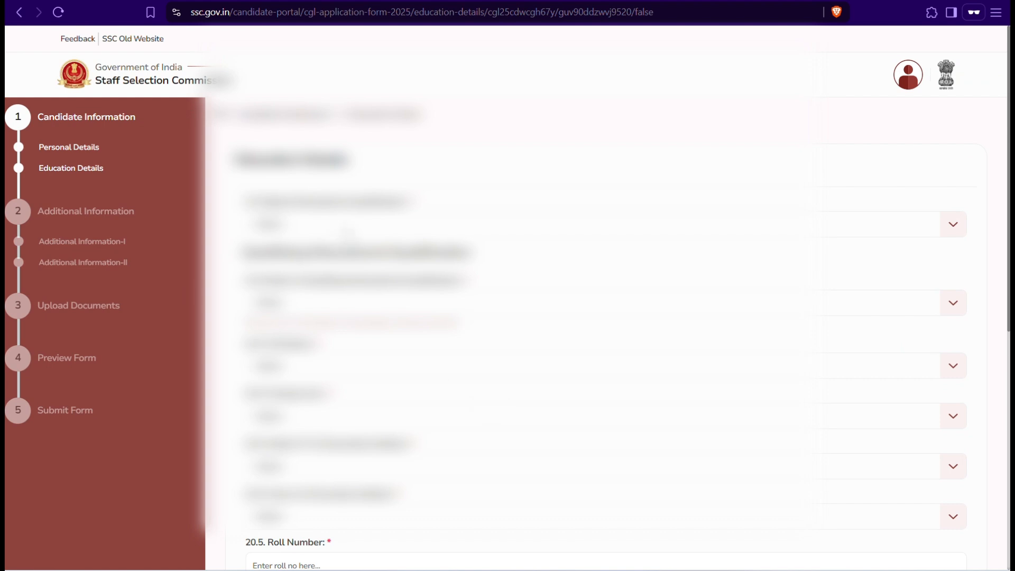
Step: Set highest qualification to Graduation, result Passed, and passing year 2017
{"action": "left_click", "coordinate": [346, 229]}
{"action": "left_click", "coordinate": [340, 273]}
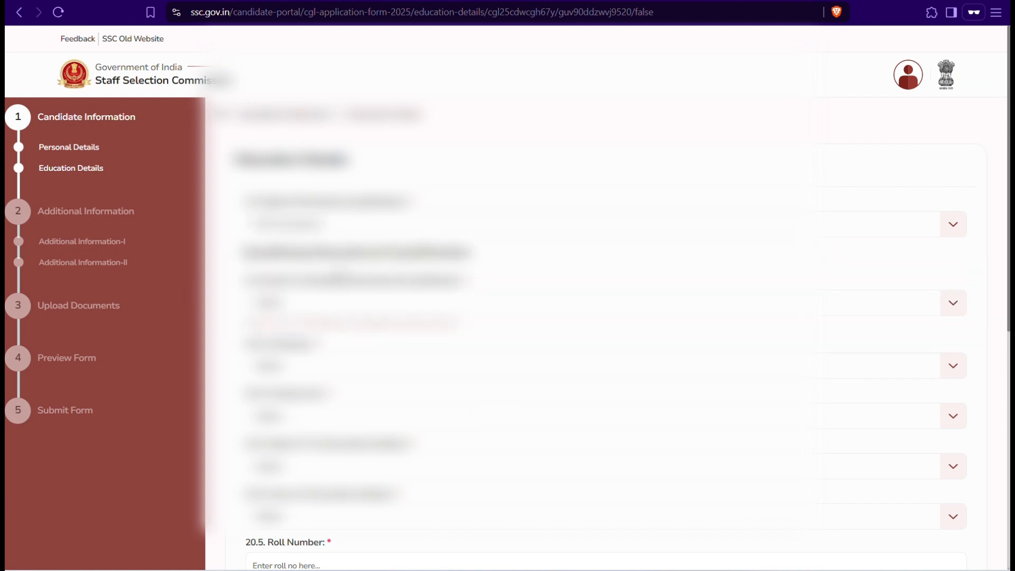
{"action": "left_click", "coordinate": [338, 304]}
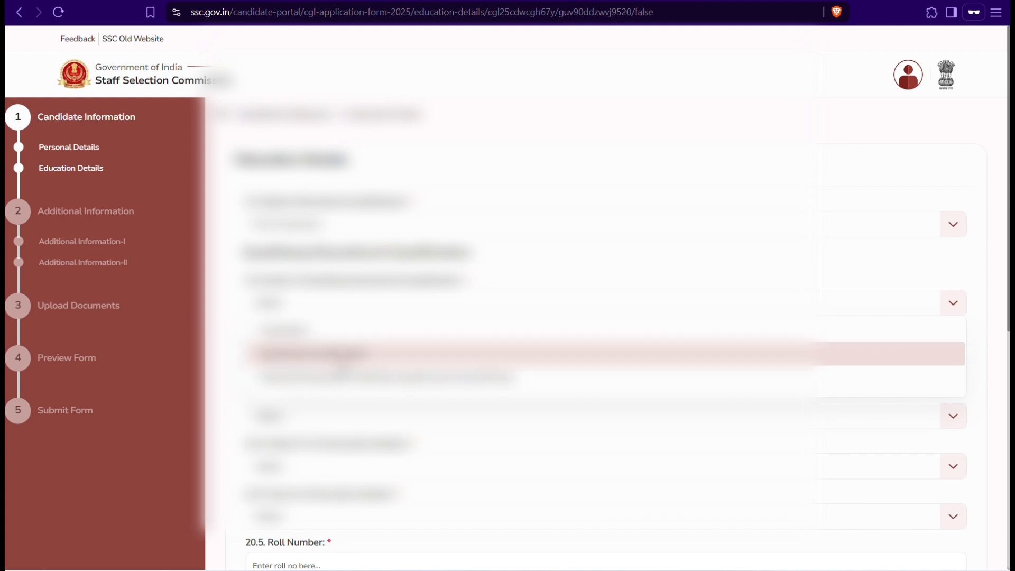
{"action": "scroll", "coordinate": [332, 338], "scroll_direction": "down", "scroll_amount": 1}
{"action": "left_click", "coordinate": [338, 296]}
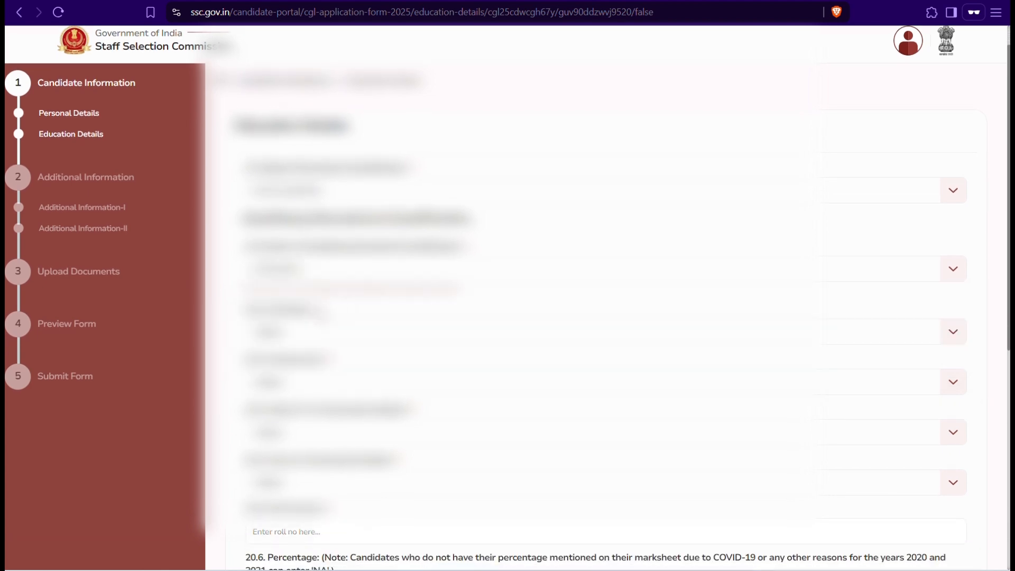
{"action": "left_click", "coordinate": [303, 338]}
{"action": "left_click", "coordinate": [301, 360]}
{"action": "scroll", "coordinate": [300, 363], "scroll_direction": "down", "scroll_amount": 1}
{"action": "left_click", "coordinate": [300, 366]}
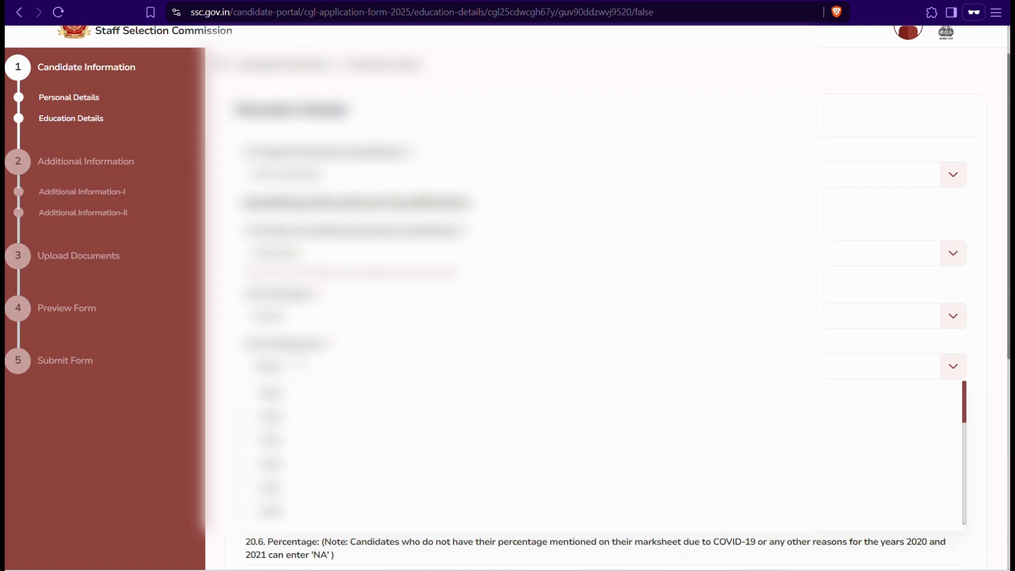
{"action": "scroll", "coordinate": [301, 354], "scroll_direction": "down", "scroll_amount": 1}
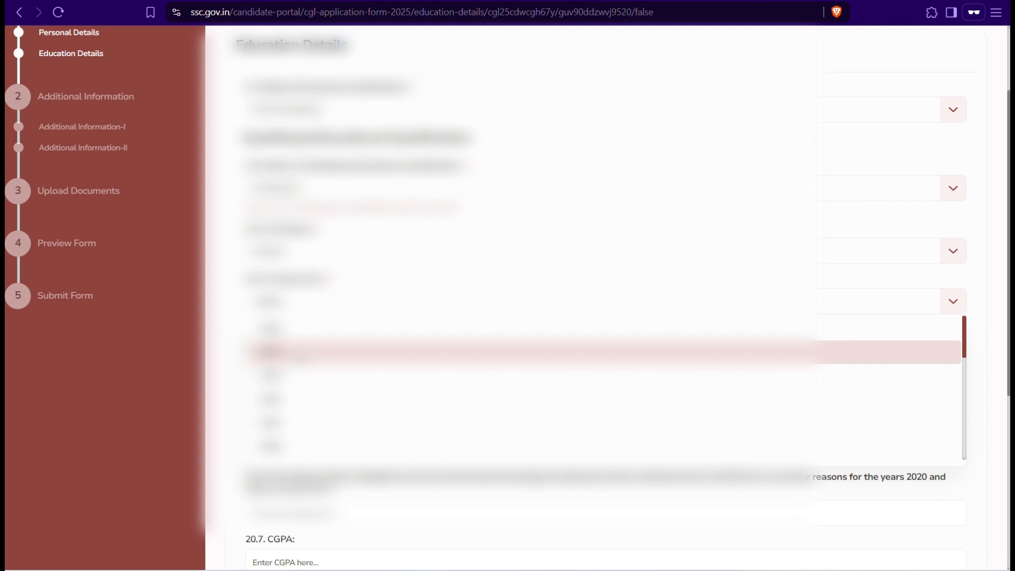
{"action": "scroll", "coordinate": [301, 354], "scroll_direction": "down", "scroll_amount": 2}
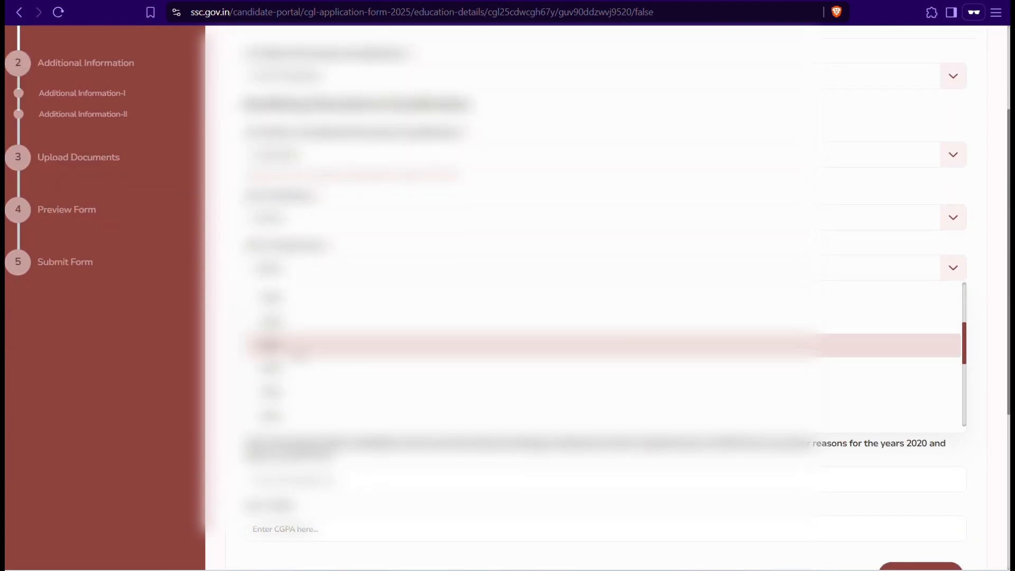
{"action": "left_click", "coordinate": [300, 349]}
Step: Set the state to Gujarat and pick the university from the list
{"action": "scroll", "coordinate": [507, 298], "scroll_direction": "down", "scroll_amount": 1}
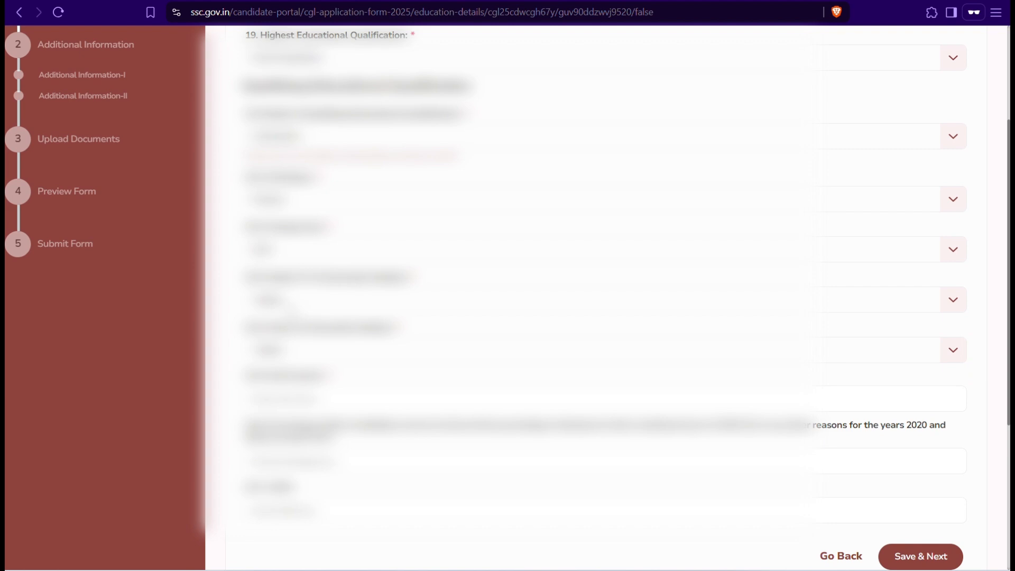
{"action": "left_click", "coordinate": [291, 307]}
{"action": "scroll", "coordinate": [298, 385], "scroll_direction": "down", "scroll_amount": 4}
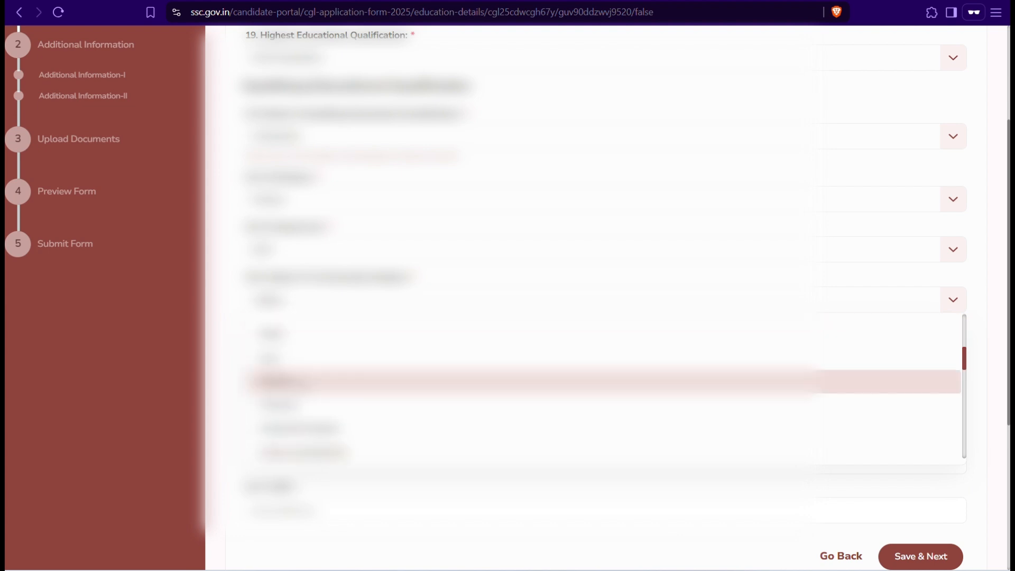
{"action": "left_click", "coordinate": [298, 382]}
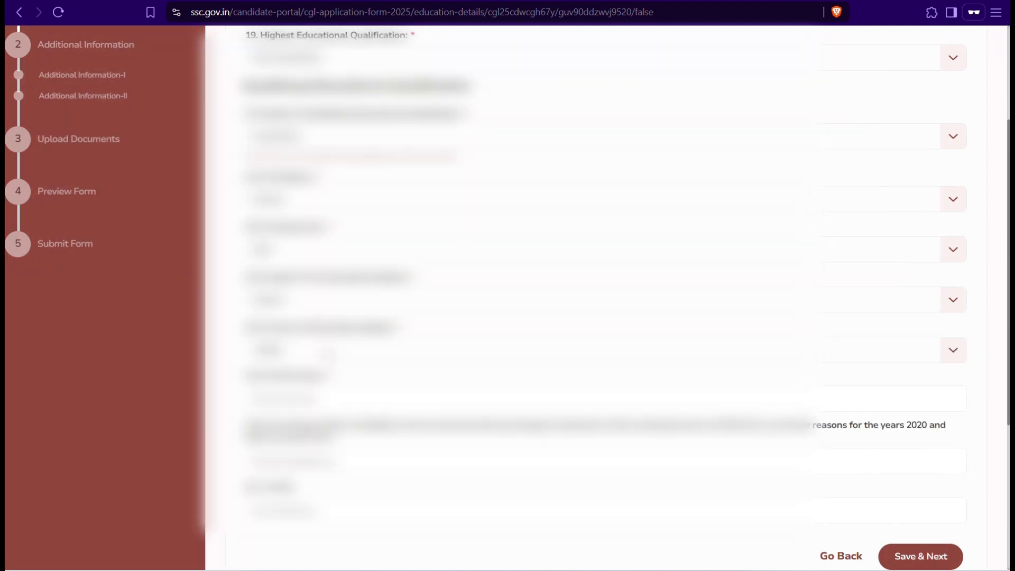
{"action": "left_click", "coordinate": [328, 349]}
{"action": "scroll", "coordinate": [328, 352], "scroll_direction": "down", "scroll_amount": 2}
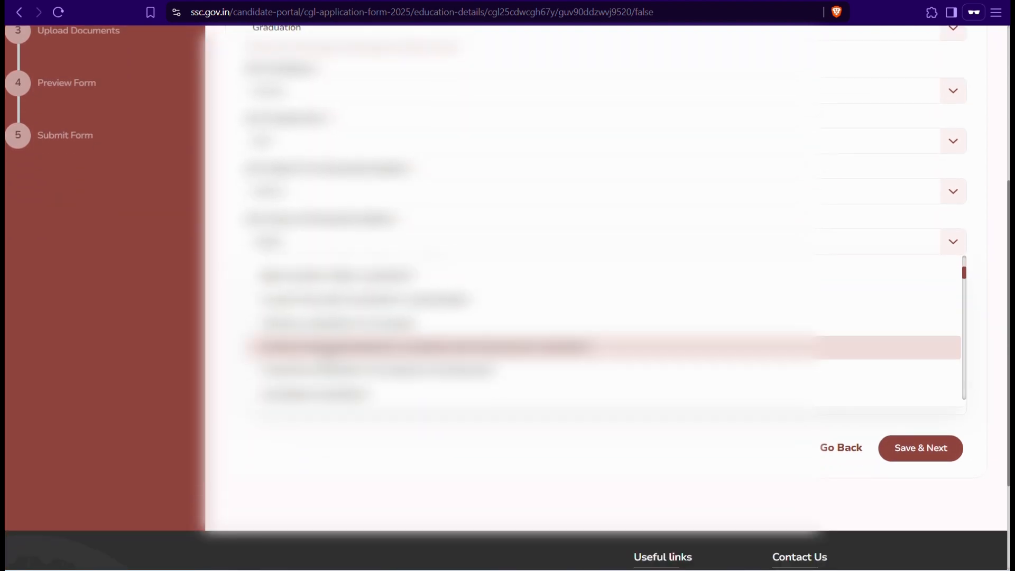
{"action": "scroll", "coordinate": [328, 352], "scroll_direction": "down", "scroll_amount": 4}
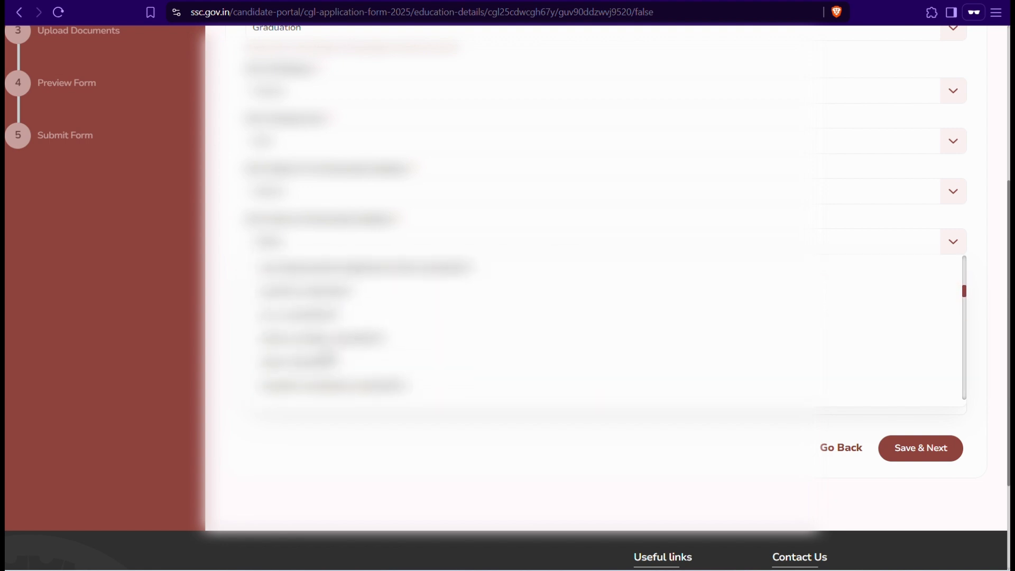
{"action": "scroll", "coordinate": [327, 355], "scroll_direction": "down", "scroll_amount": 2}
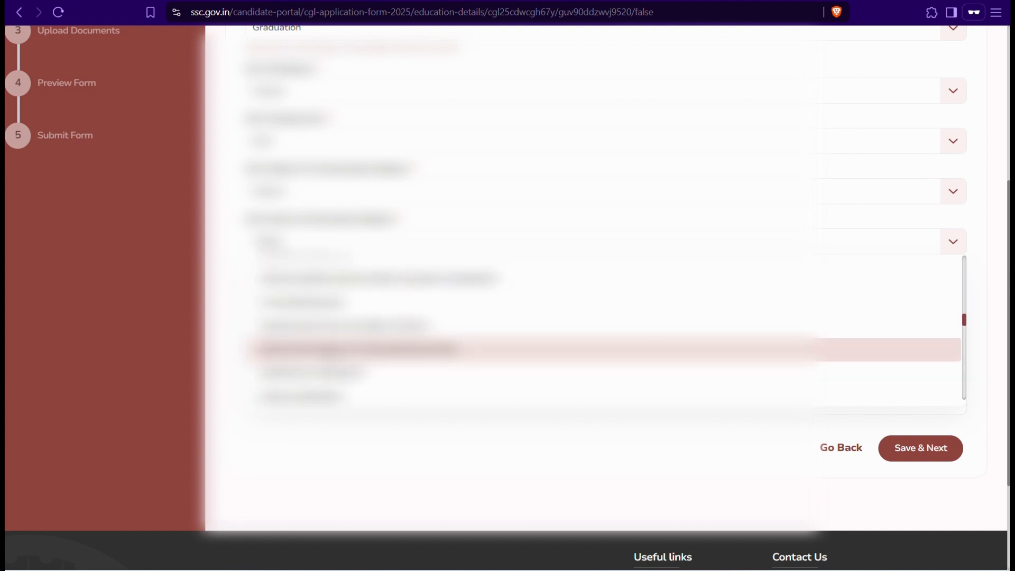
{"action": "scroll", "coordinate": [352, 308], "scroll_direction": "down", "scroll_amount": 2}
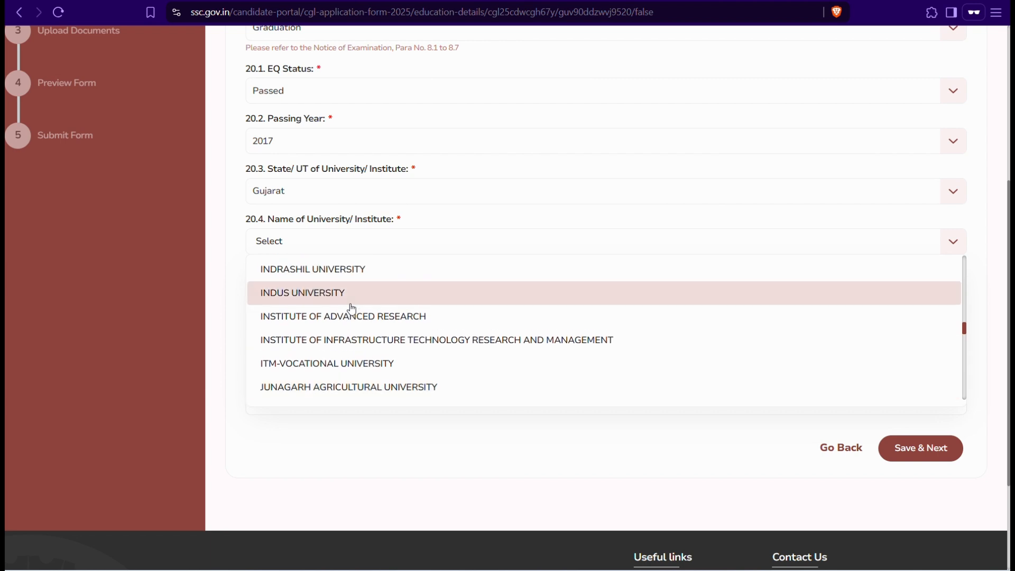
{"action": "scroll", "coordinate": [351, 308], "scroll_direction": "down", "scroll_amount": 3}
{"action": "key", "text": "Down"}
{"action": "key", "text": "Down"}
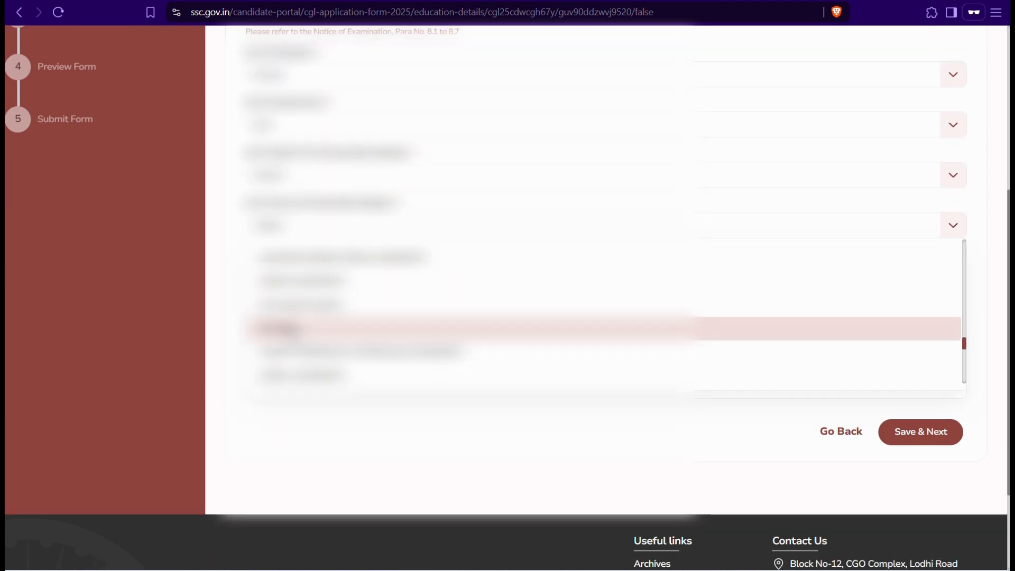
{"action": "key", "text": "Return"}
Step: Enter Delhi University New Delhi, year 2023 and value 3., then save and confirm
{"action": "left_click", "coordinate": [249, 274]}
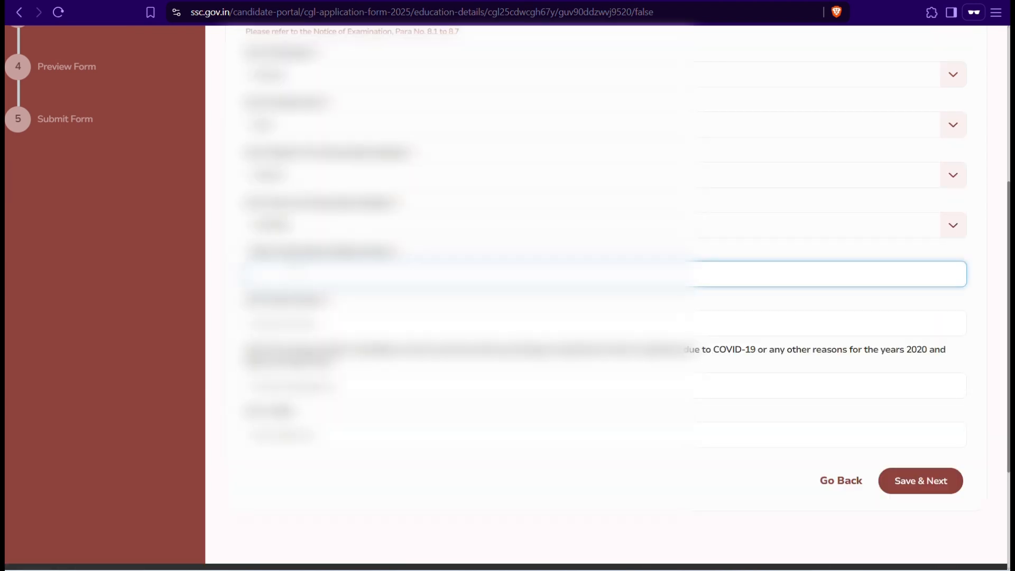
{"action": "type", "text": "Delhi University"}
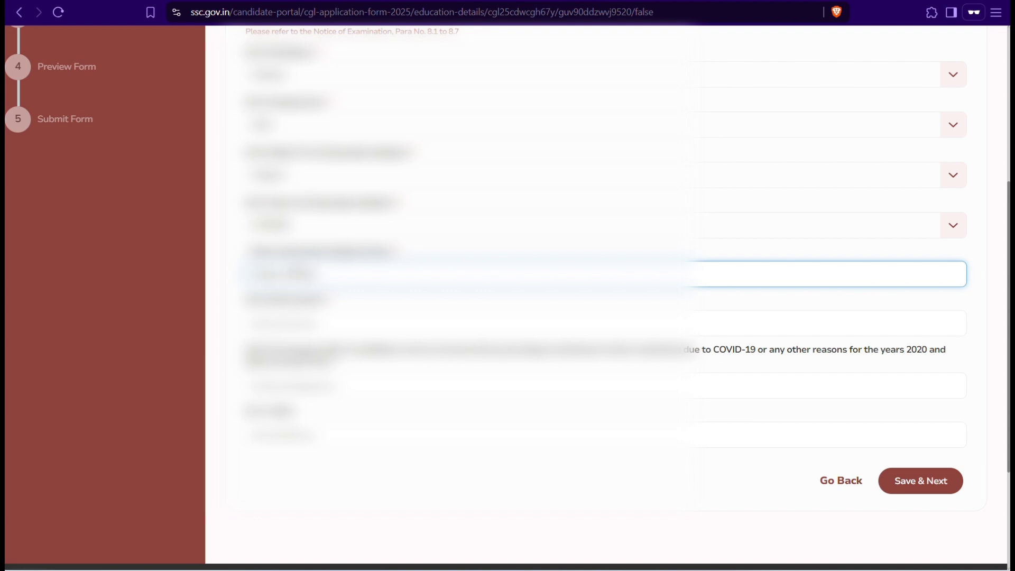
{"action": "type", "text": "versity"}
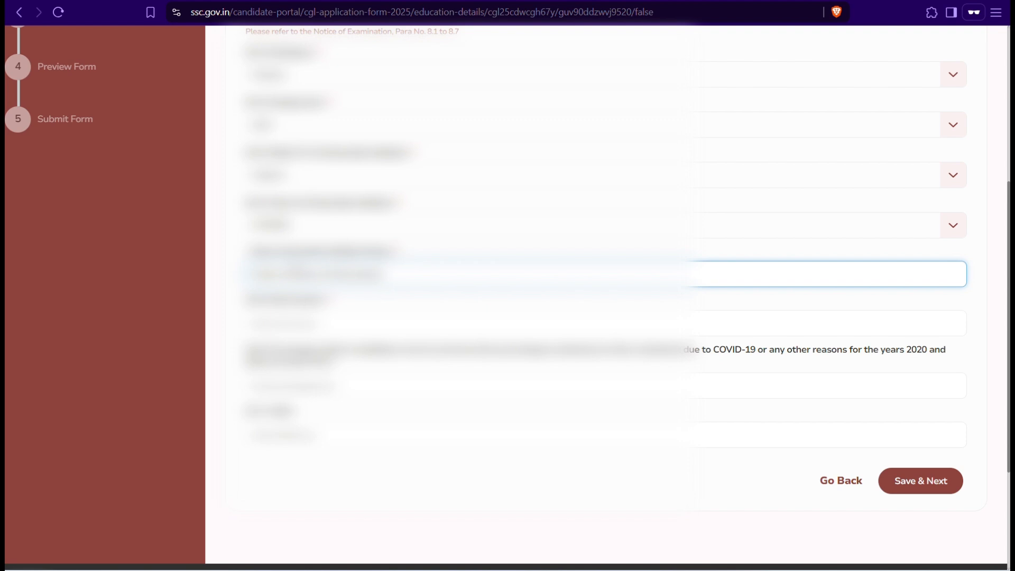
{"action": "type", "text": " New Delhi"}
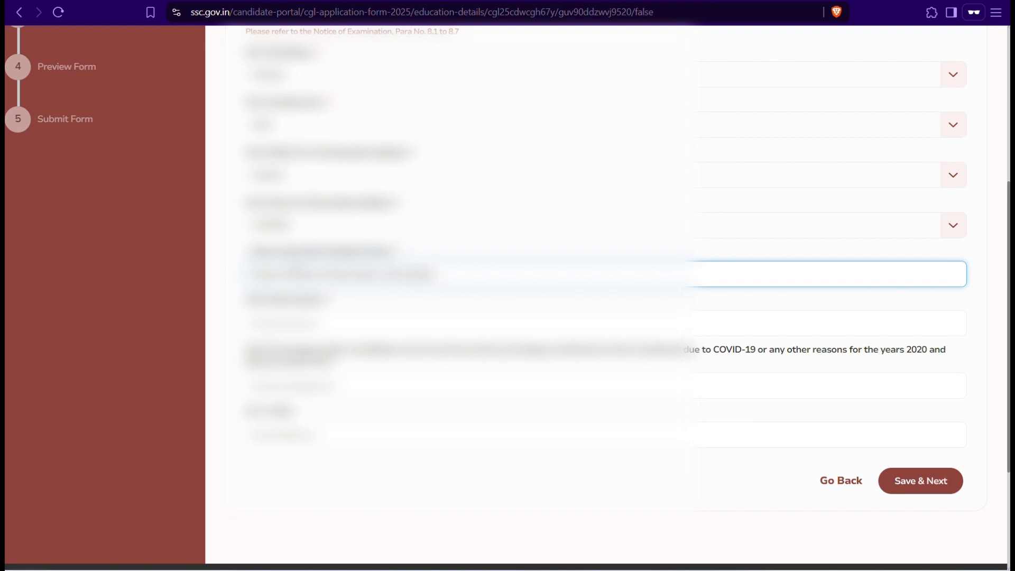
{"action": "type", "text": "ersity"}
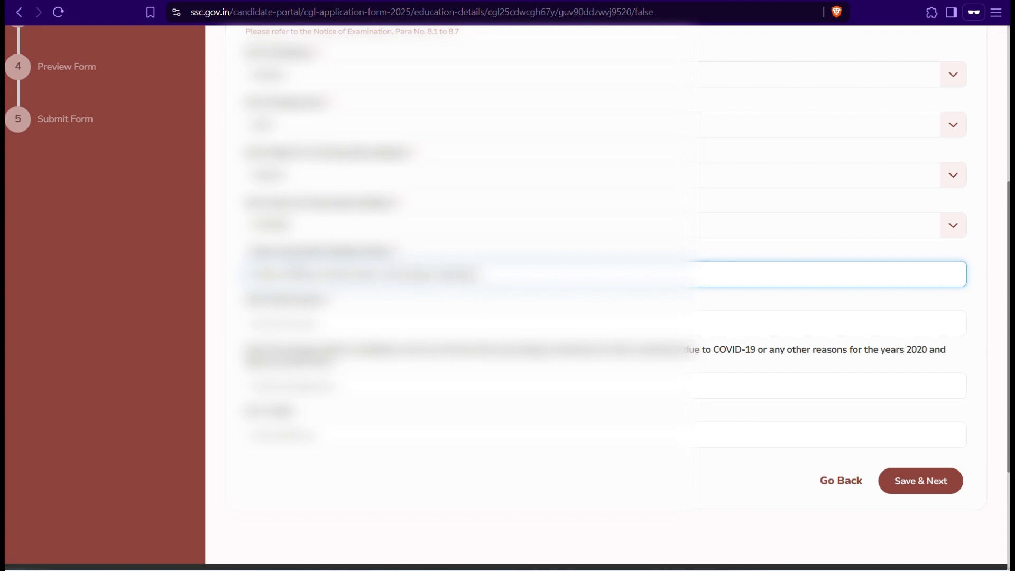
{"action": "key", "text": "Tab"}
{"action": "type", "text": "20"}
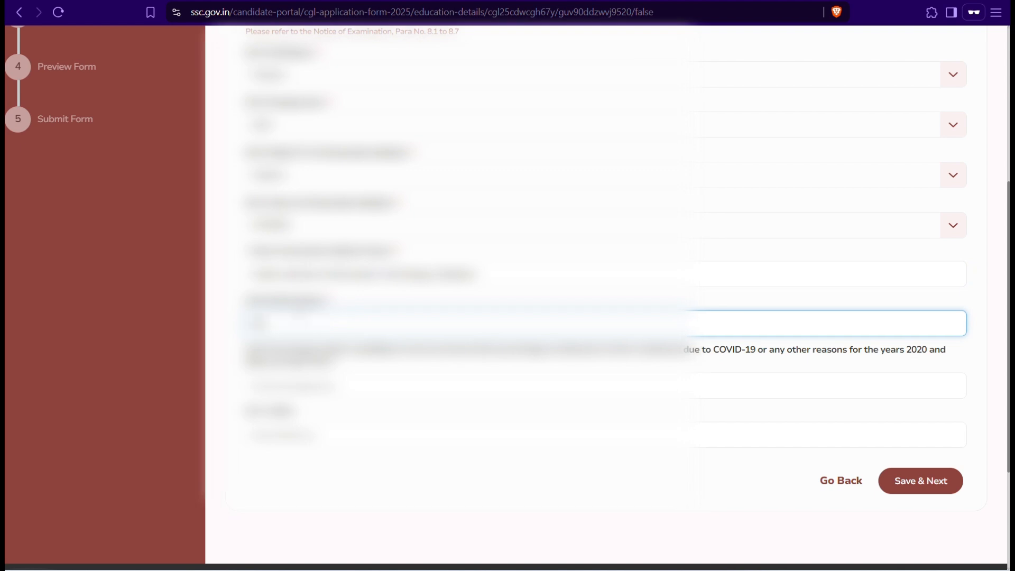
{"action": "type", "text": "23"}
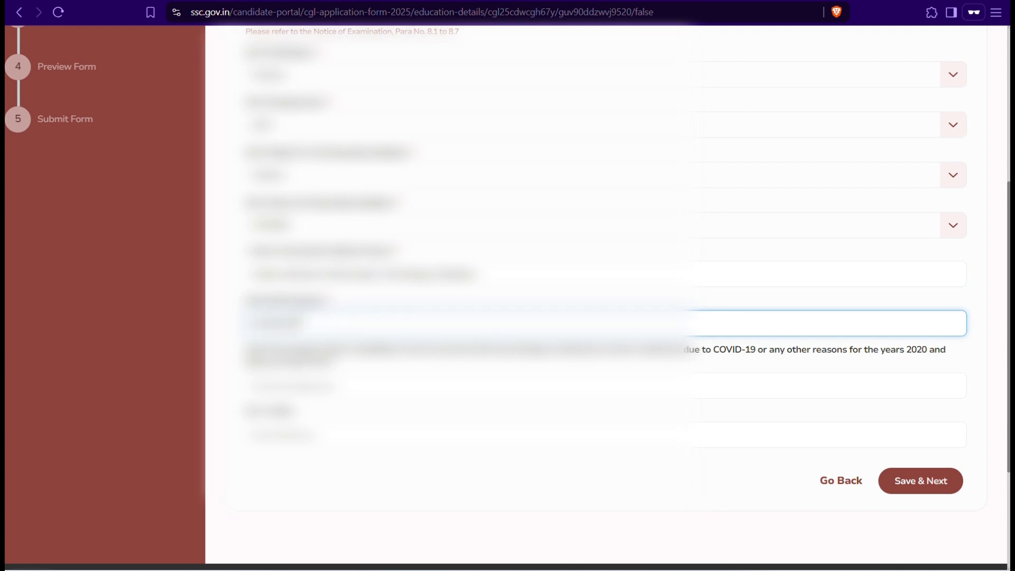
{"action": "key", "text": "Tab"}
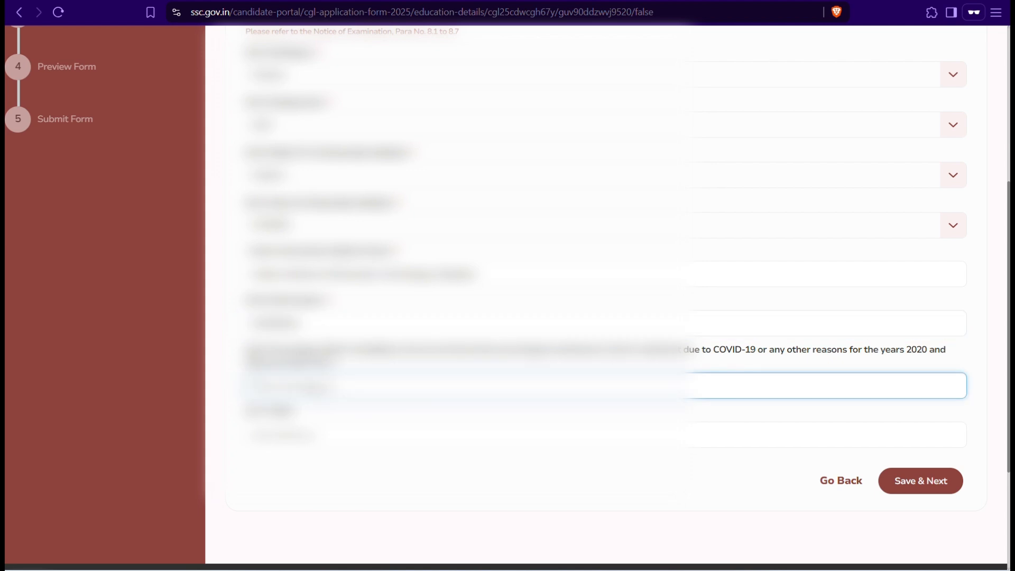
{"action": "key", "text": "Tab"}
{"action": "key", "text": "alt+Tab"}
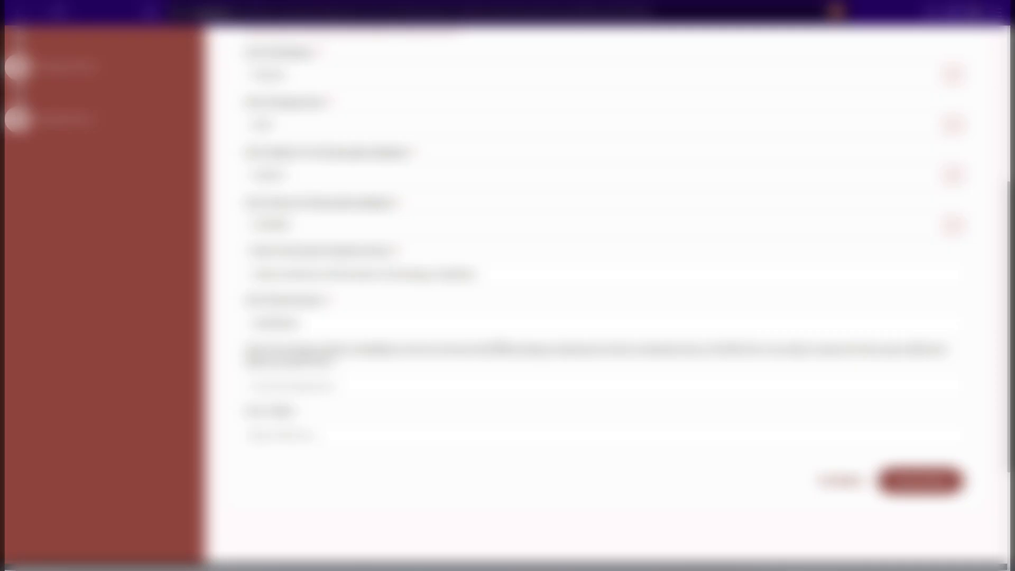
{"action": "type", "text": "3."}
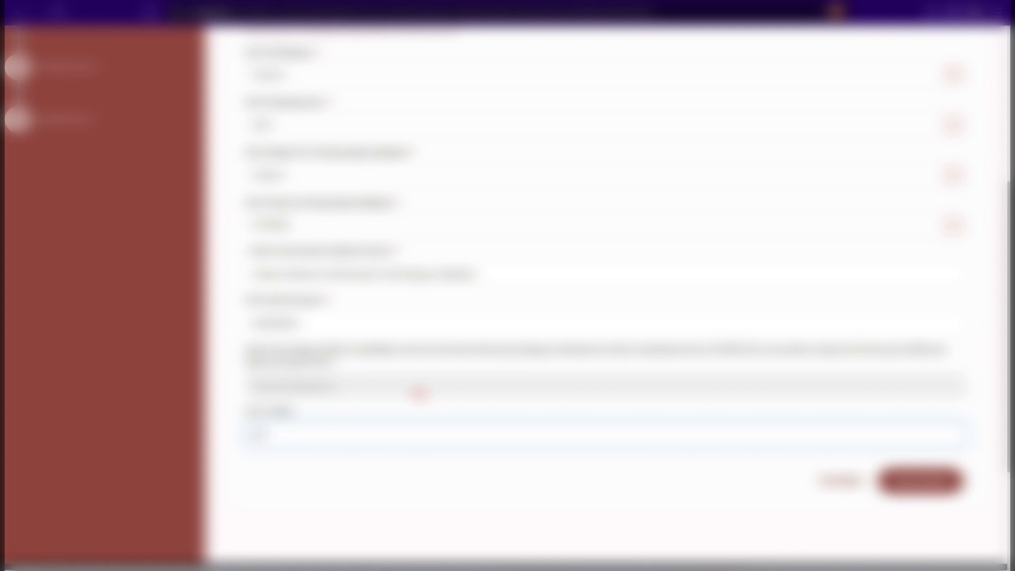
{"action": "key", "text": "Return"}
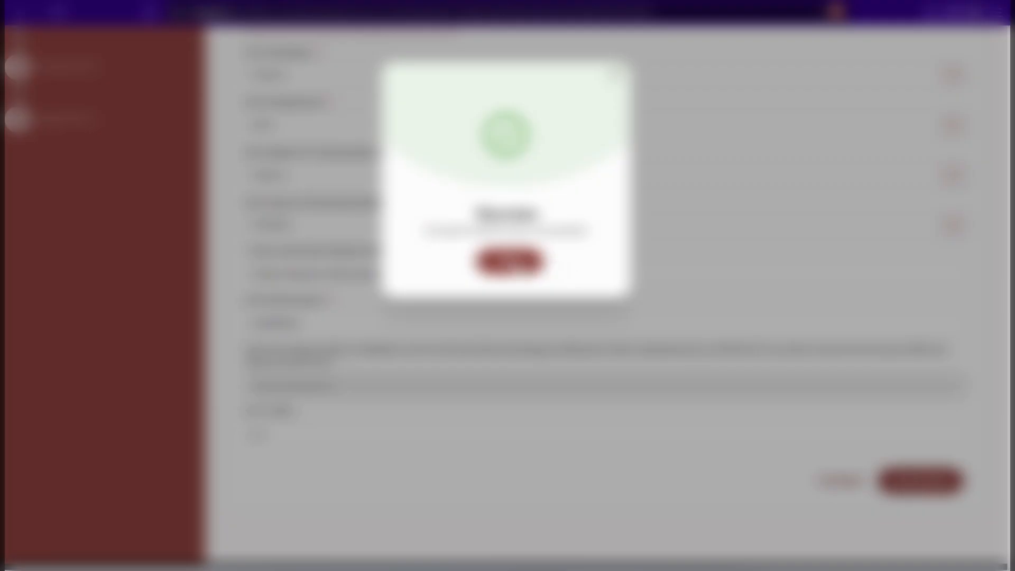
{"action": "left_click", "coordinate": [512, 262]}
Step: Answer No to ex-serviceman, Yes to age relaxation with code 02 - OBC, Yes to sharing info, and save
{"action": "left_click", "coordinate": [243, 177]}
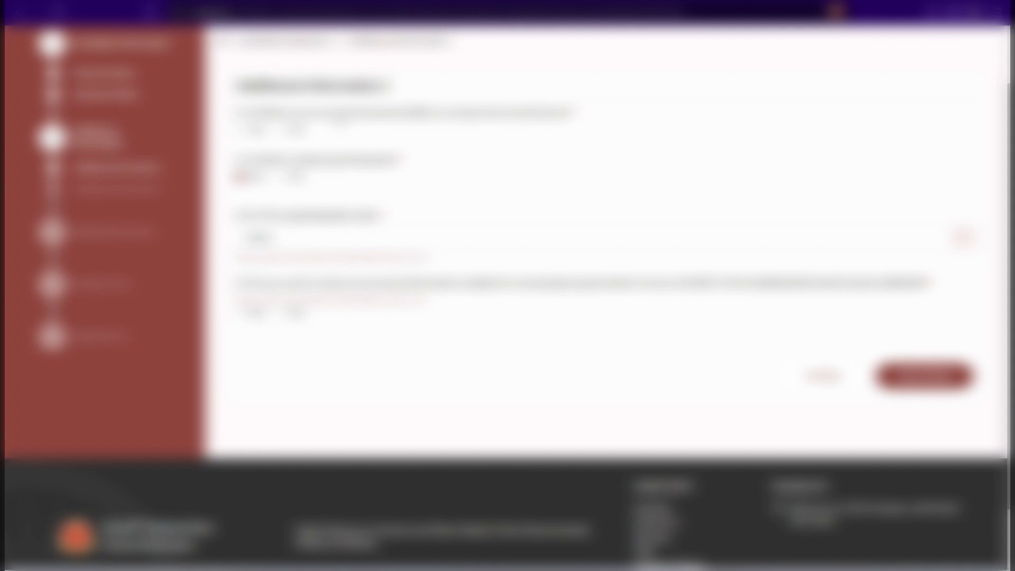
{"action": "left_click", "coordinate": [282, 132]}
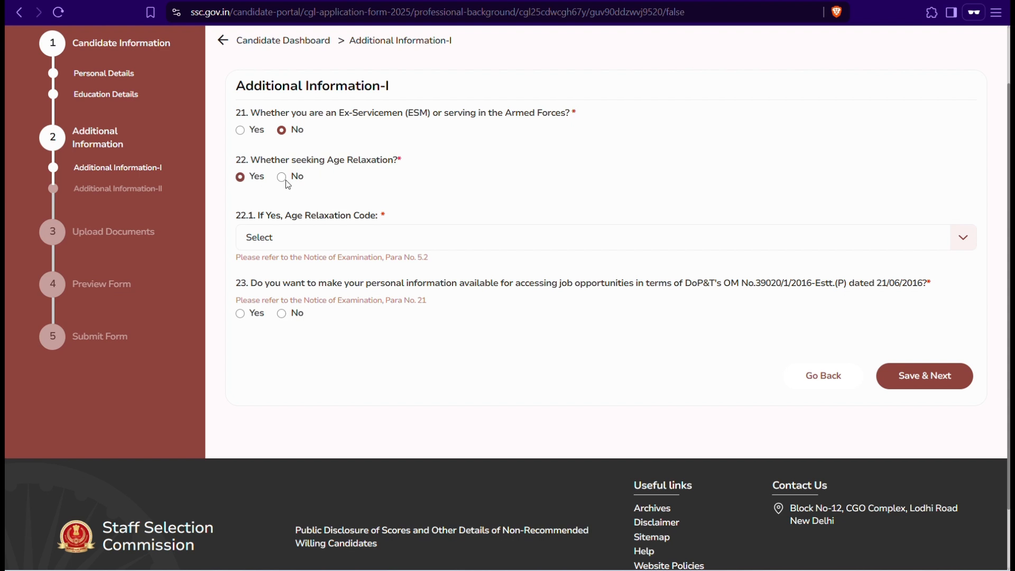
{"action": "left_click", "coordinate": [309, 239]}
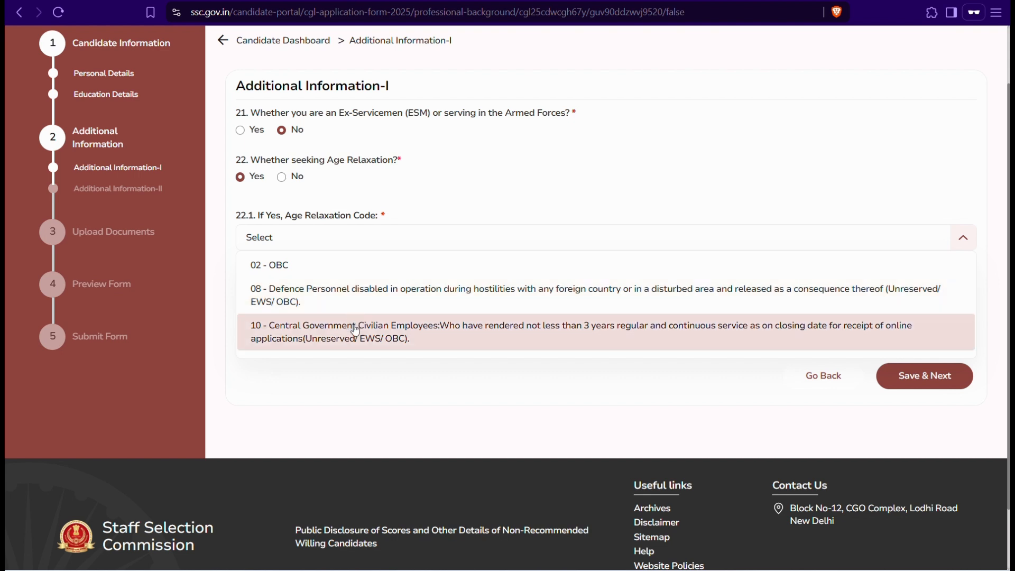
{"action": "left_click", "coordinate": [324, 265]}
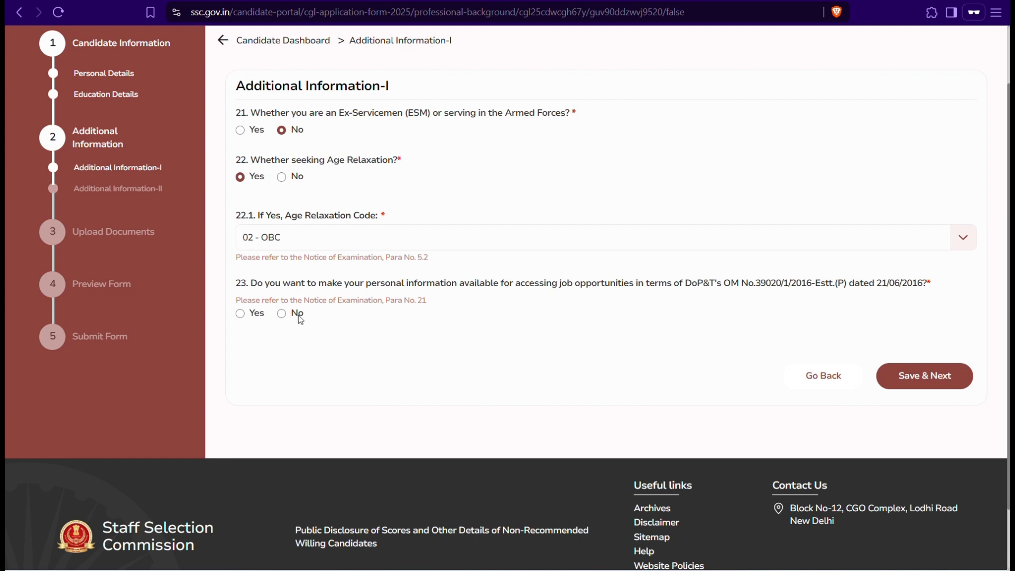
{"action": "left_click", "coordinate": [241, 313]}
{"action": "left_click", "coordinate": [897, 376]}
{"action": "left_click", "coordinate": [510, 262]}
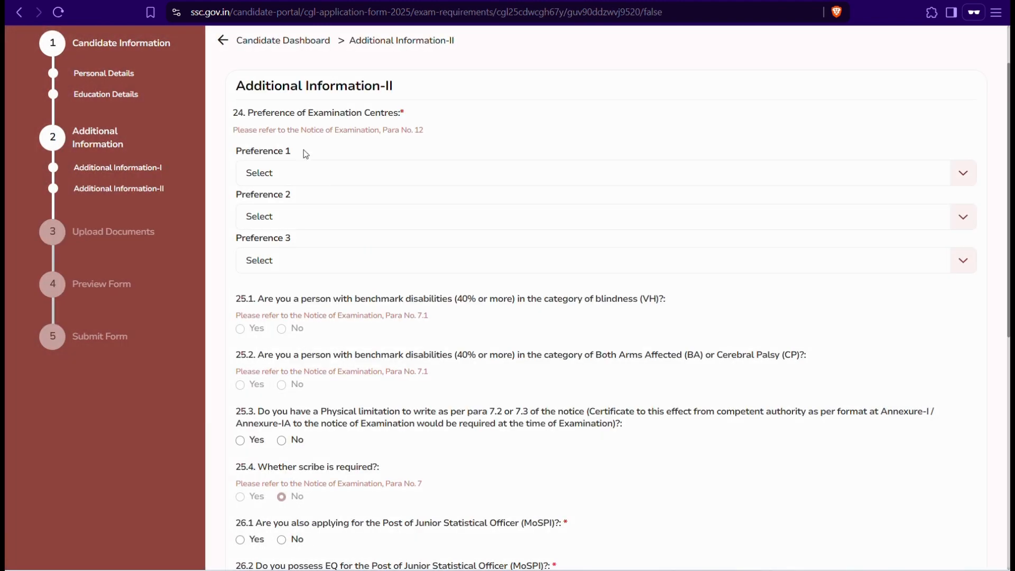
Step: Choose WR-Mehsana as the first exam centre preference
{"action": "left_click", "coordinate": [297, 177]}
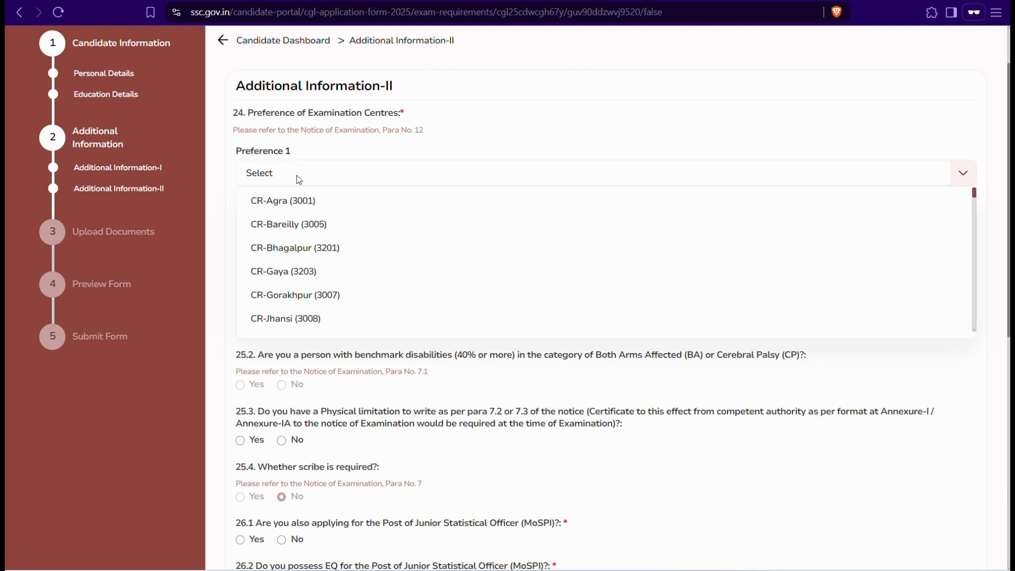
{"action": "scroll", "coordinate": [306, 231], "scroll_direction": "down", "scroll_amount": 4}
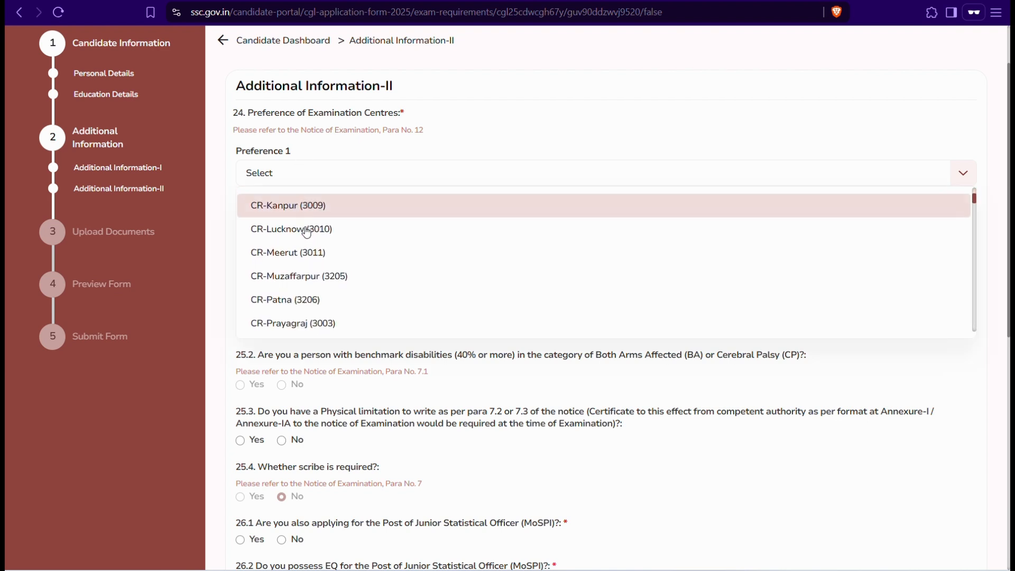
{"action": "scroll", "coordinate": [305, 230], "scroll_direction": "down", "scroll_amount": 3}
{"action": "scroll", "coordinate": [305, 231], "scroll_direction": "up", "scroll_amount": 2}
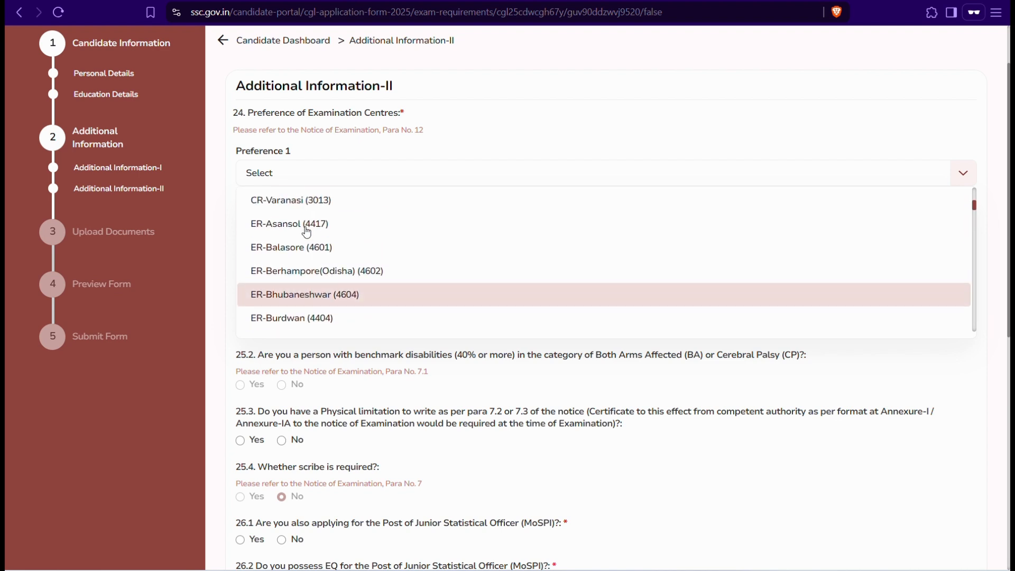
{"action": "scroll", "coordinate": [307, 231], "scroll_direction": "down", "scroll_amount": 10}
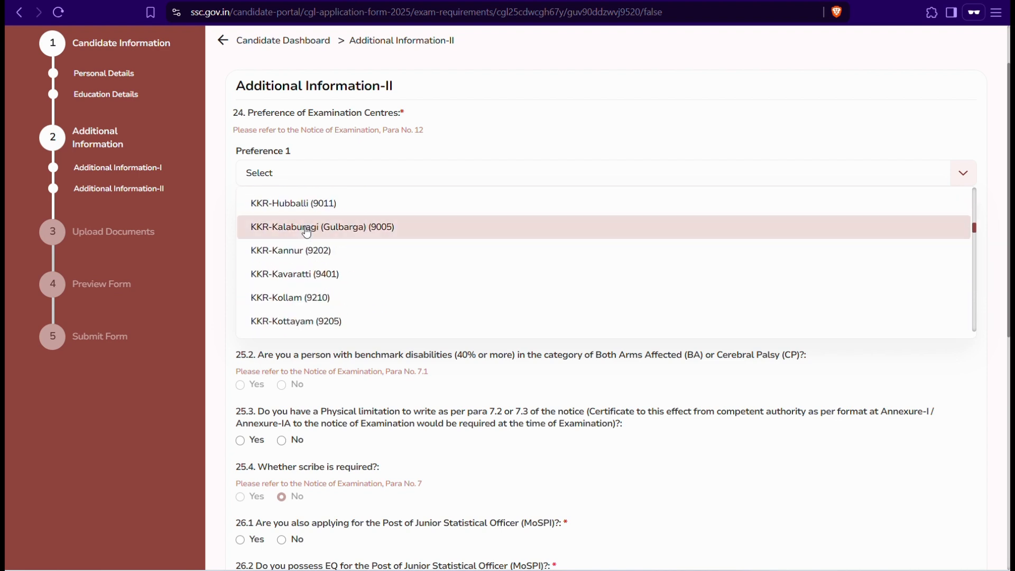
{"action": "scroll", "coordinate": [306, 231], "scroll_direction": "down", "scroll_amount": 12}
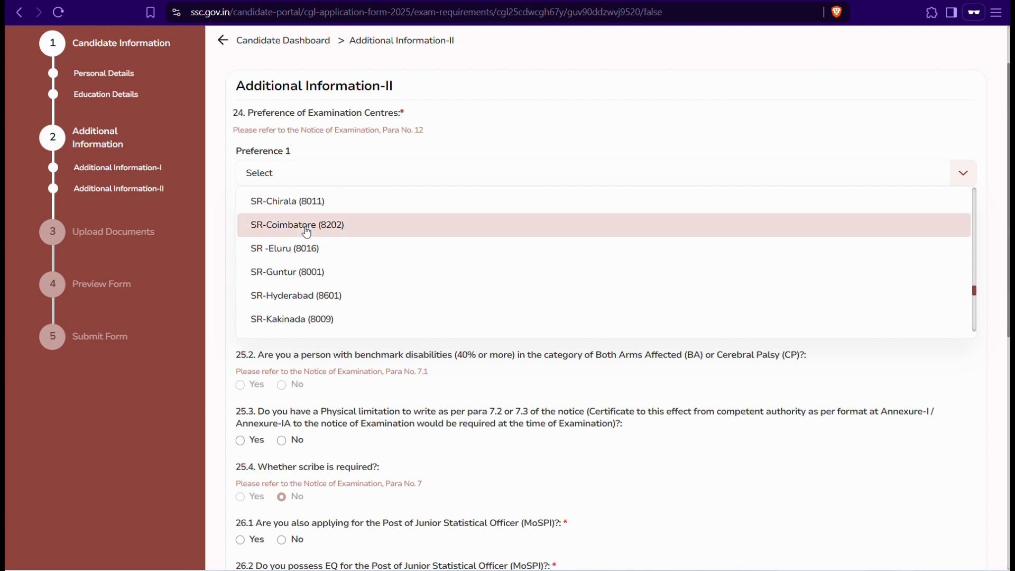
{"action": "scroll", "coordinate": [306, 232], "scroll_direction": "down", "scroll_amount": 5}
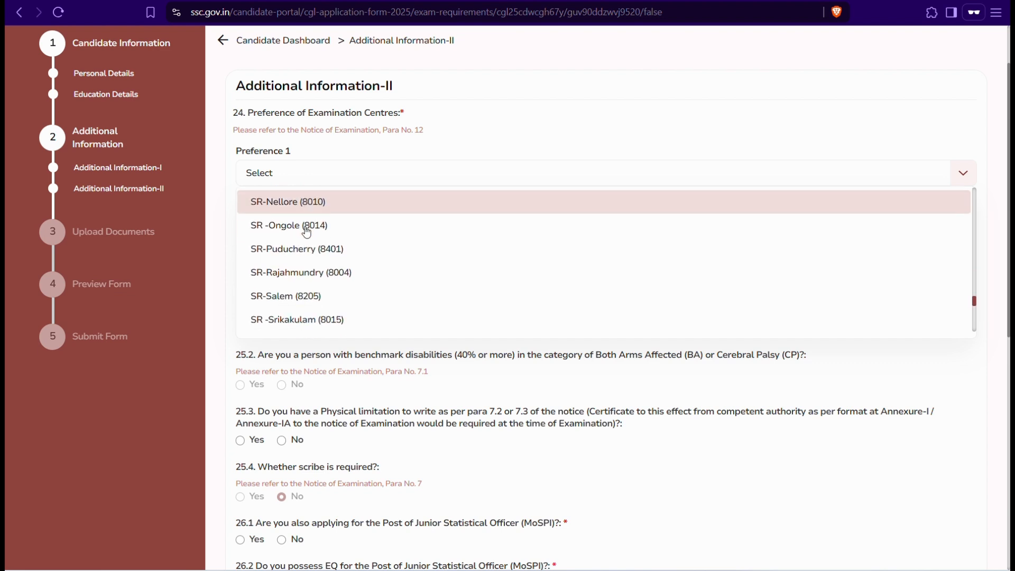
{"action": "scroll", "coordinate": [307, 231], "scroll_direction": "down", "scroll_amount": 5}
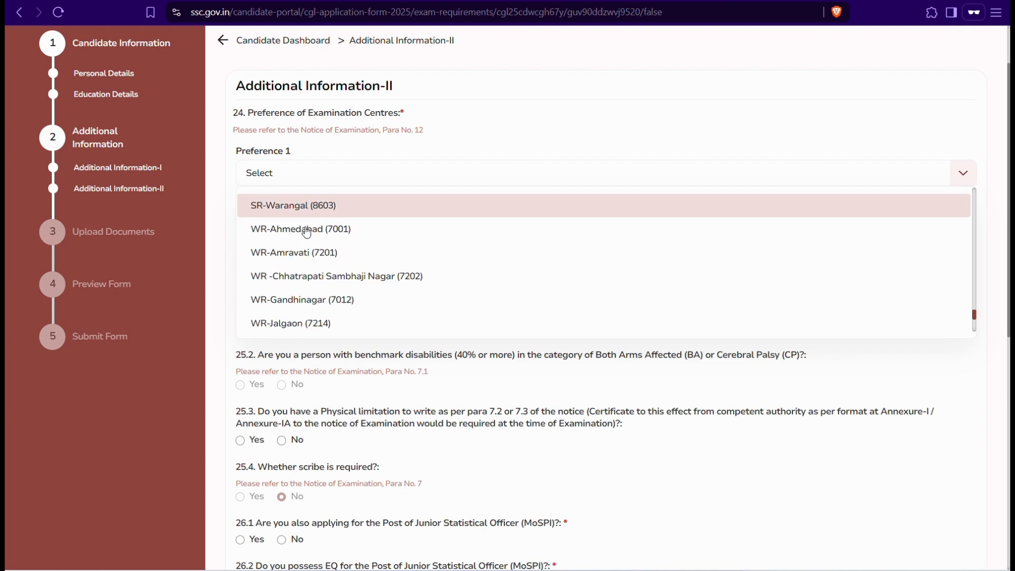
{"action": "scroll", "coordinate": [306, 231], "scroll_direction": "down", "scroll_amount": 5}
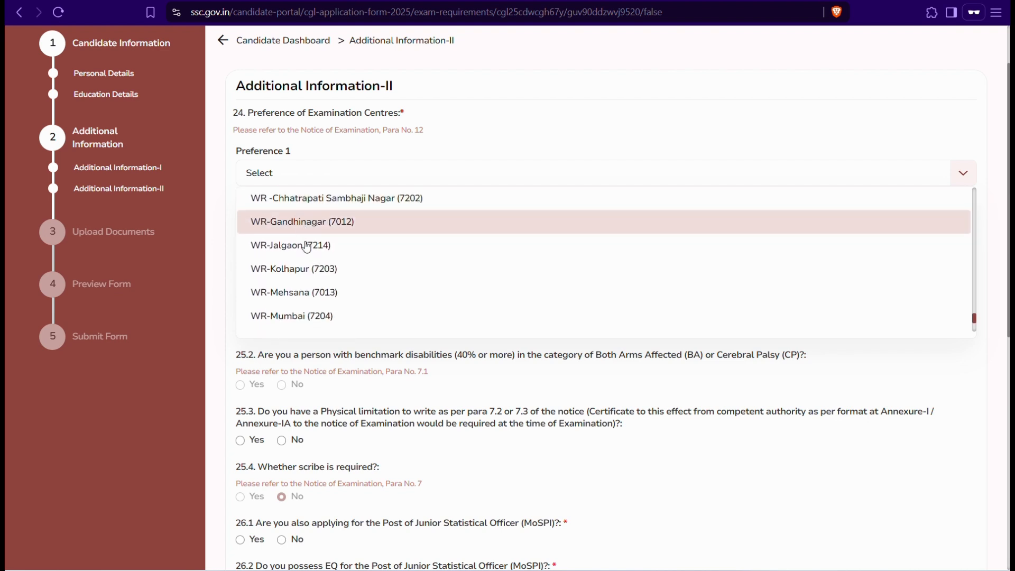
{"action": "left_click", "coordinate": [306, 296]}
Step: Set WR-Ahmedabad (7001) as Preference 2 and WR-Gandhinagar (7012) as Preference 3
{"action": "left_click", "coordinate": [263, 217]}
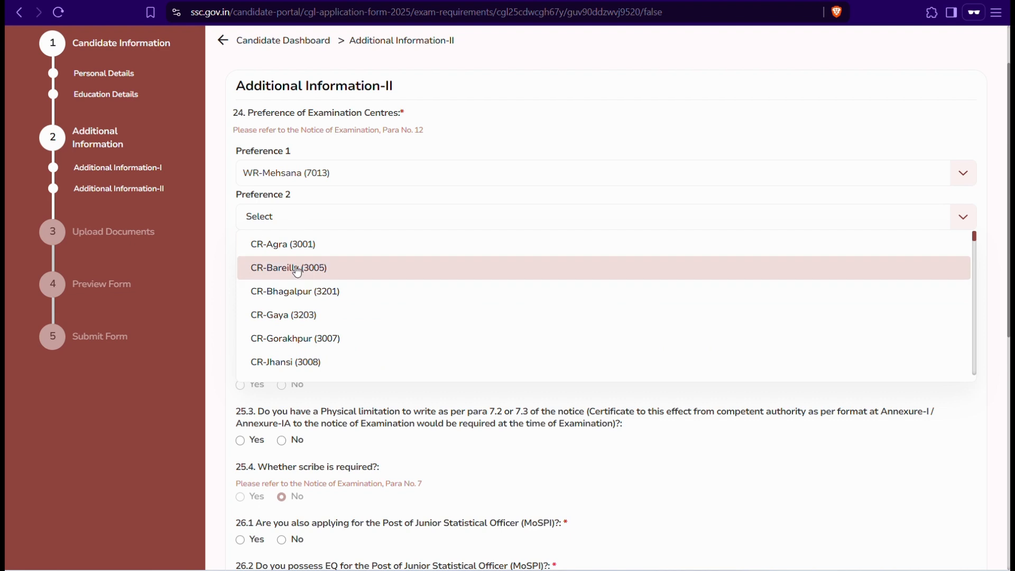
{"action": "scroll", "coordinate": [302, 307], "scroll_direction": "down", "scroll_amount": 5}
{"action": "scroll", "coordinate": [302, 309], "scroll_direction": "down", "scroll_amount": 15}
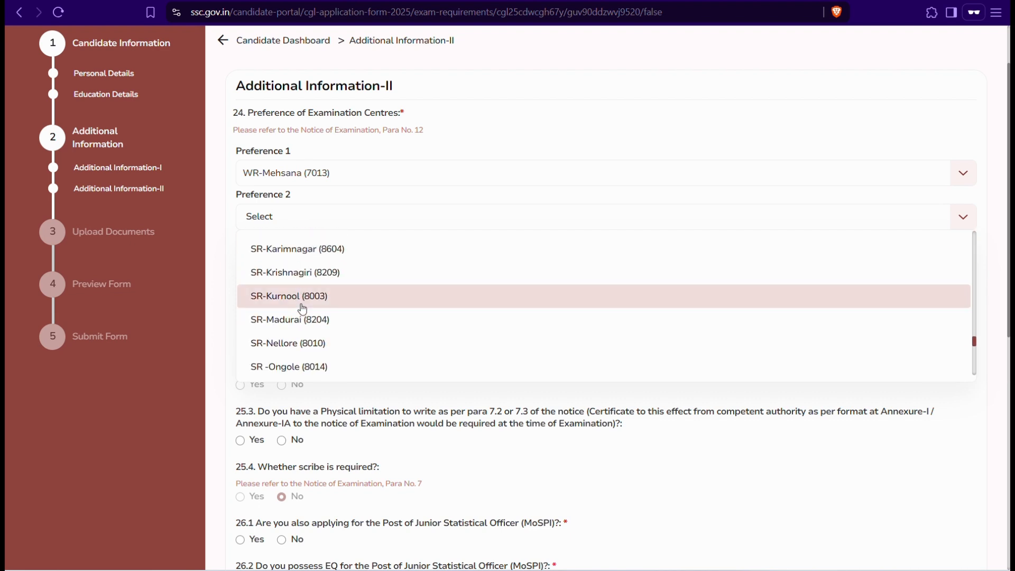
{"action": "scroll", "coordinate": [302, 310], "scroll_direction": "down", "scroll_amount": 3}
{"action": "scroll", "coordinate": [306, 306], "scroll_direction": "up", "scroll_amount": 2}
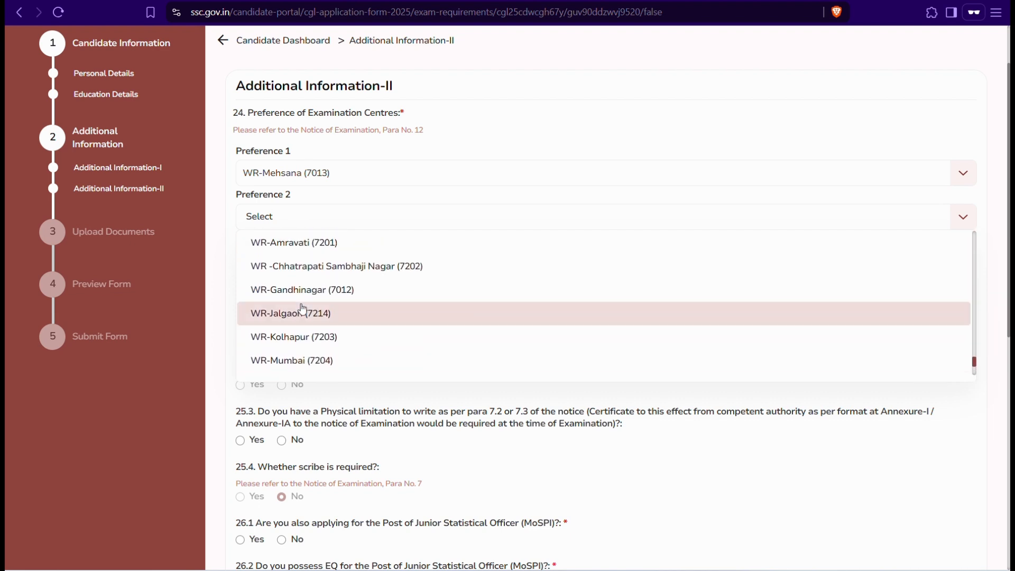
{"action": "scroll", "coordinate": [307, 296], "scroll_direction": "up", "scroll_amount": 3}
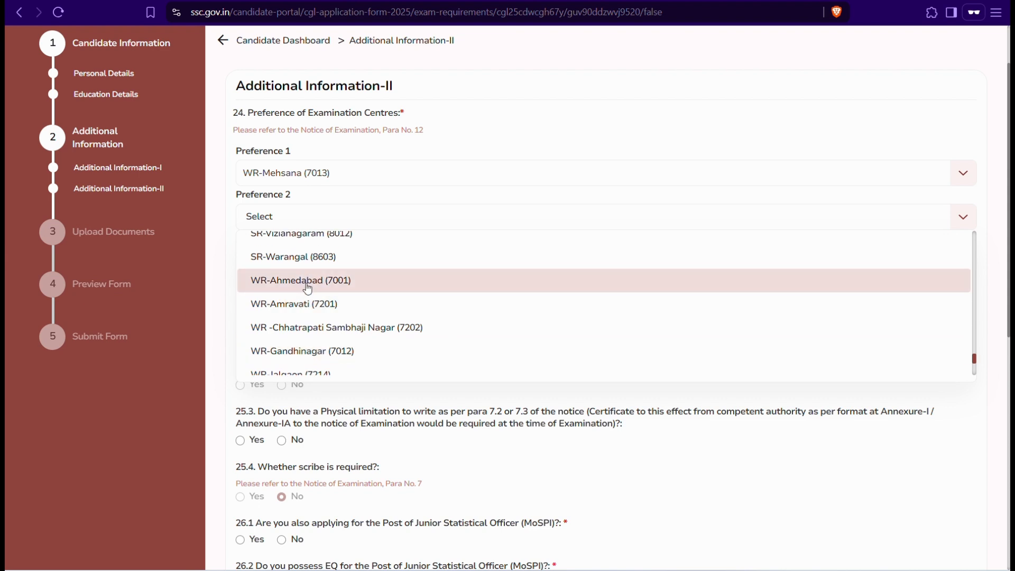
{"action": "left_click", "coordinate": [307, 286]}
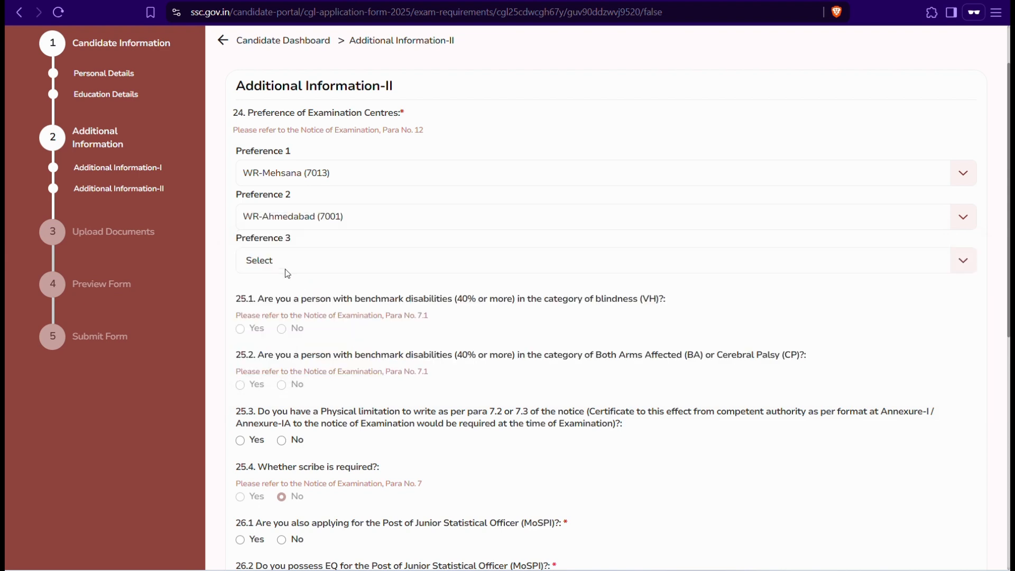
{"action": "left_click", "coordinate": [286, 270]}
{"action": "scroll", "coordinate": [294, 333], "scroll_direction": "down", "scroll_amount": 20}
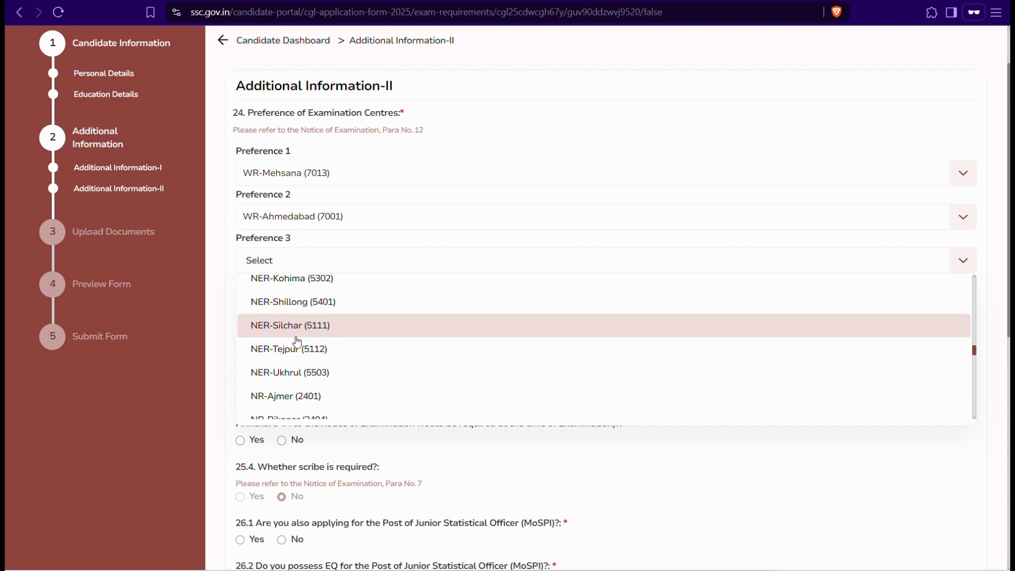
{"action": "scroll", "coordinate": [297, 342], "scroll_direction": "down", "scroll_amount": 20}
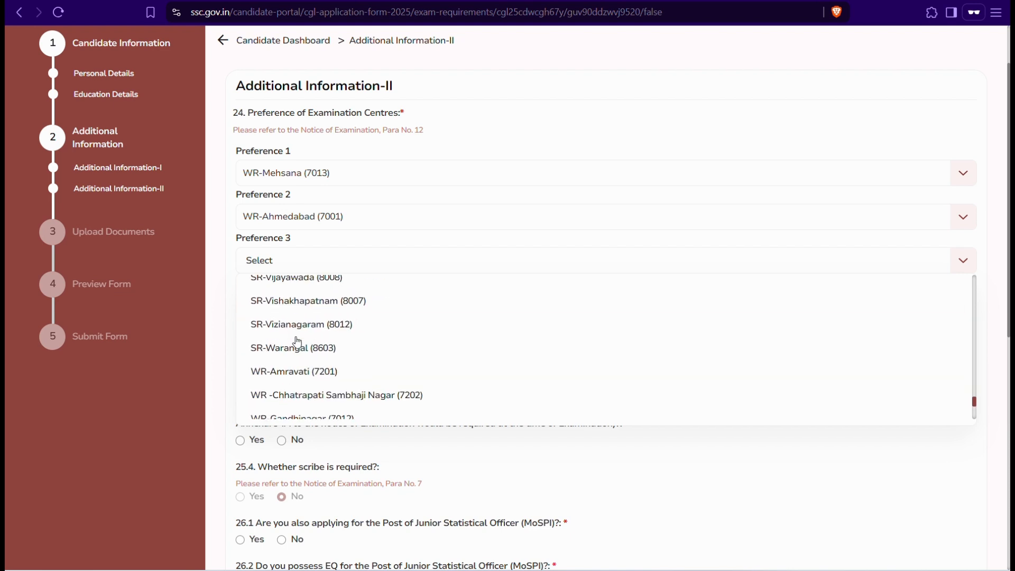
{"action": "scroll", "coordinate": [297, 342], "scroll_direction": "down", "scroll_amount": 10}
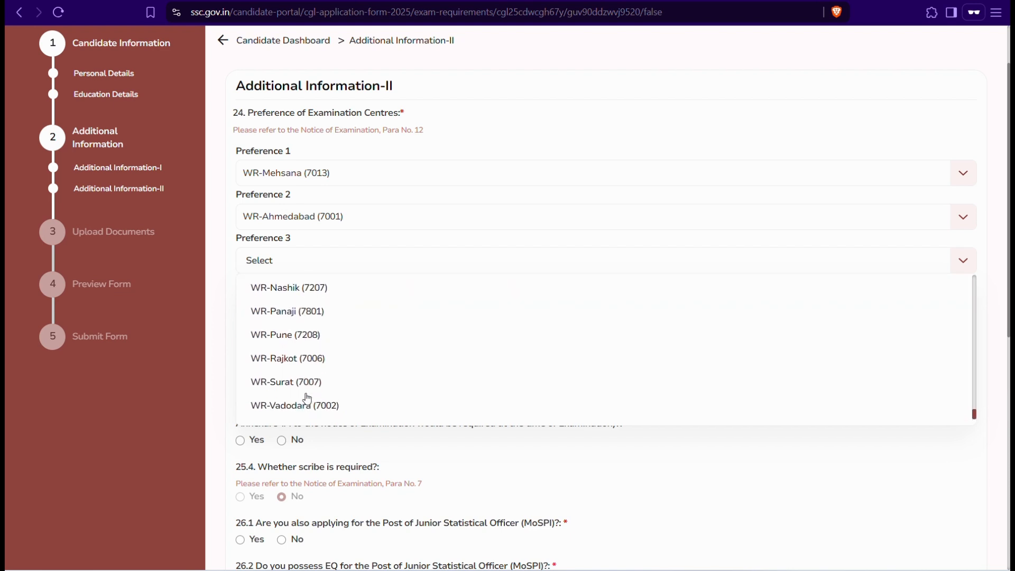
{"action": "scroll", "coordinate": [307, 398], "scroll_direction": "up", "scroll_amount": 5}
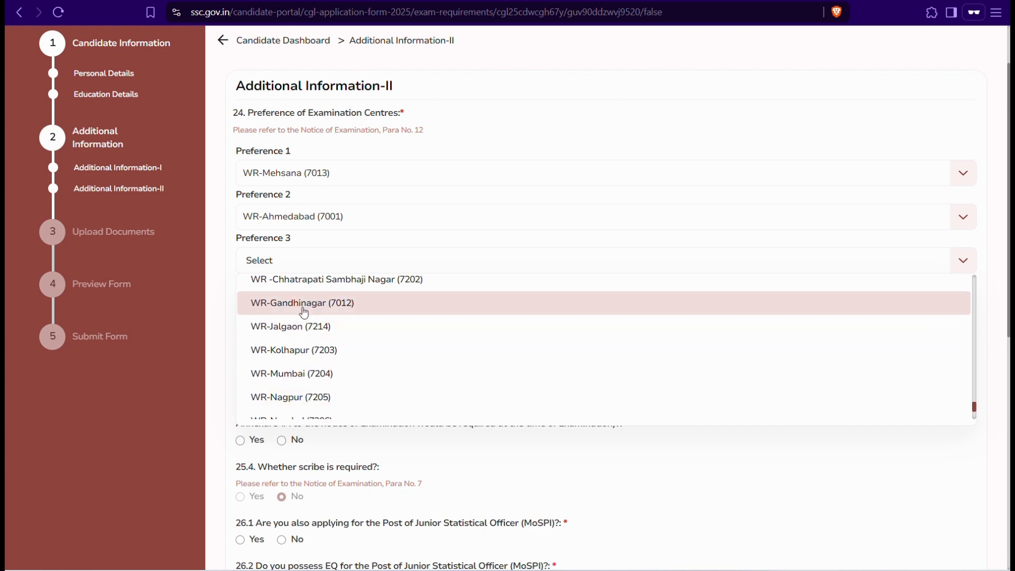
{"action": "left_click", "coordinate": [304, 312]}
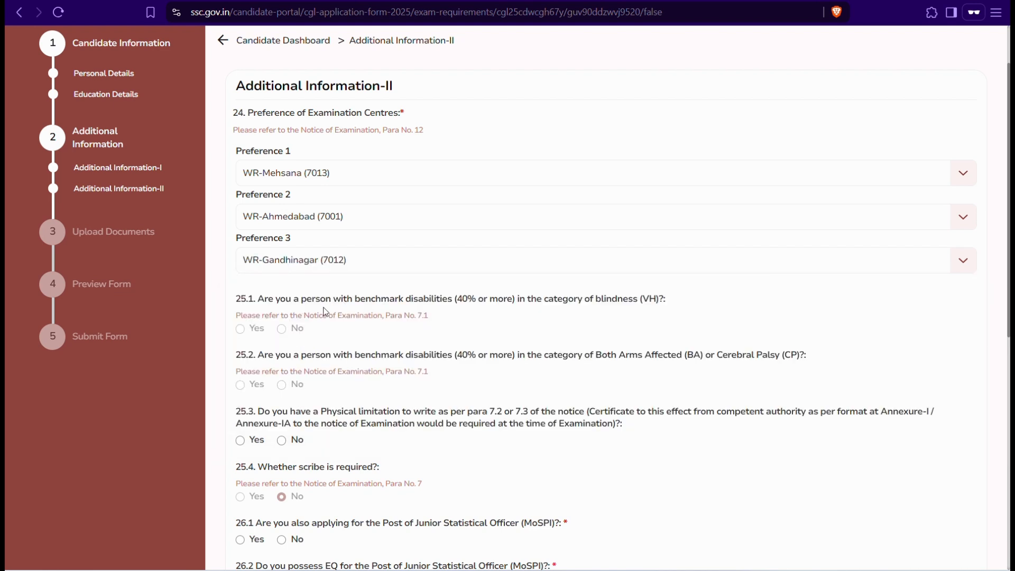
Step: Answer No to questions 25.3, 26.1 and 27.1, then Save & Next
{"action": "scroll", "coordinate": [325, 328], "scroll_direction": "down", "scroll_amount": 3}
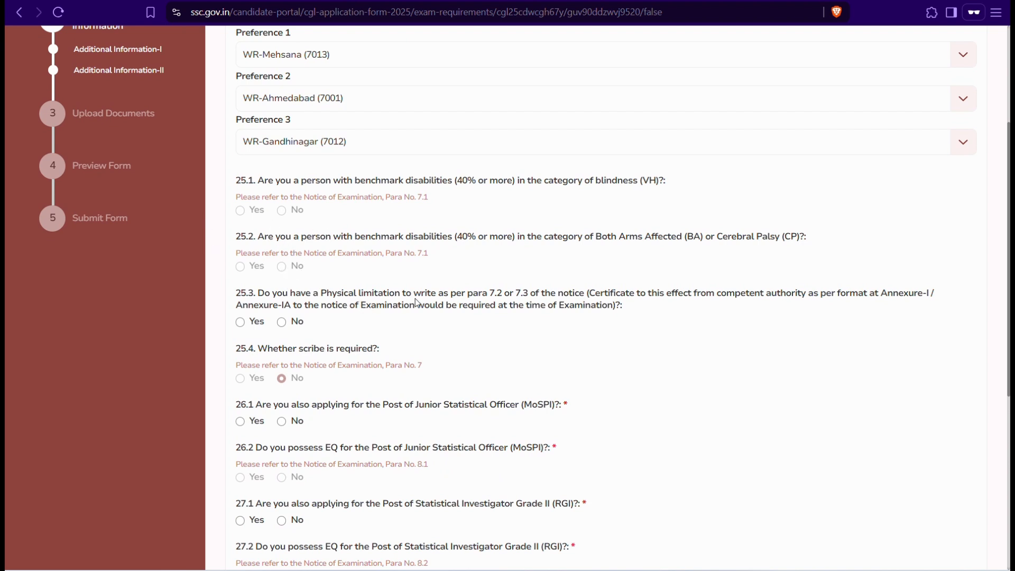
{"action": "left_click", "coordinate": [282, 322]}
{"action": "scroll", "coordinate": [281, 319], "scroll_direction": "down", "scroll_amount": 2}
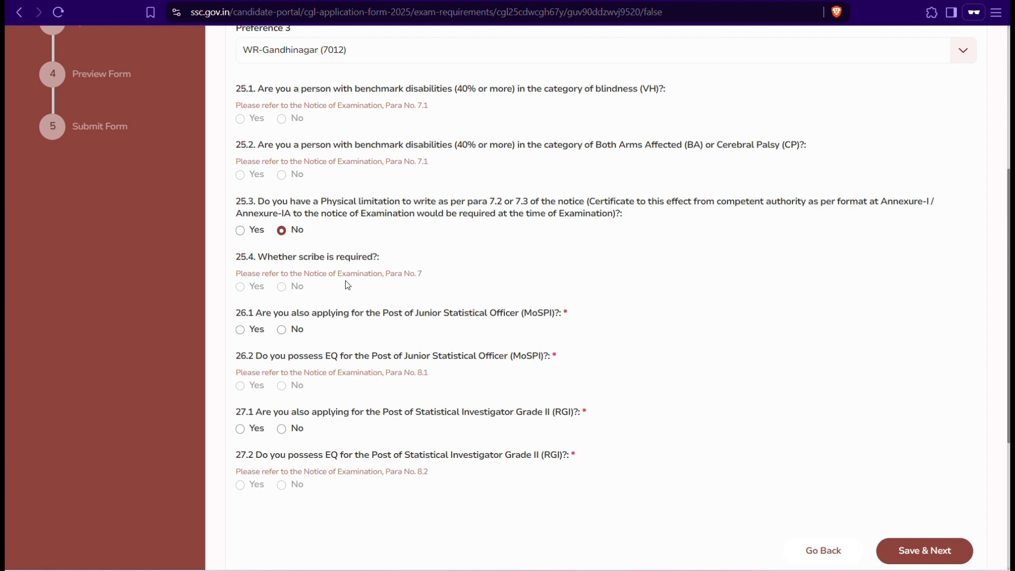
{"action": "scroll", "coordinate": [348, 285], "scroll_direction": "down", "scroll_amount": 1}
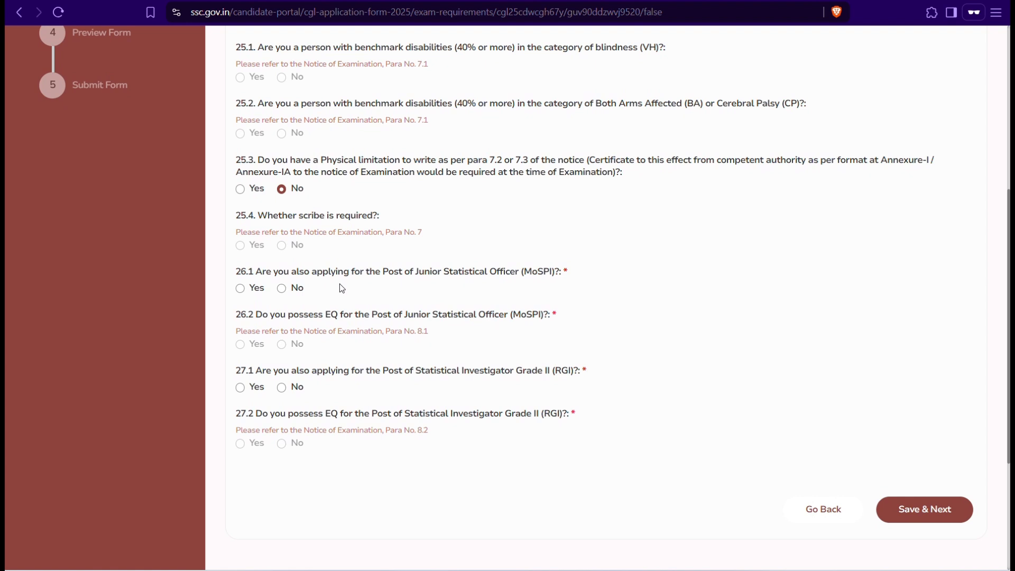
{"action": "left_click", "coordinate": [283, 291]}
{"action": "scroll", "coordinate": [283, 291], "scroll_direction": "down", "scroll_amount": 2}
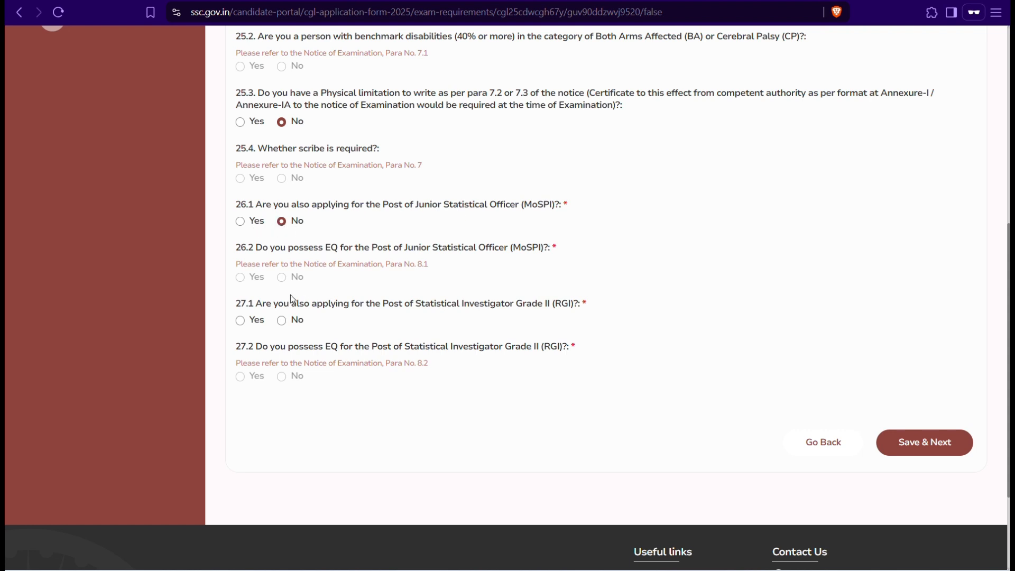
{"action": "left_click", "coordinate": [282, 324]}
{"action": "left_click", "coordinate": [929, 444]}
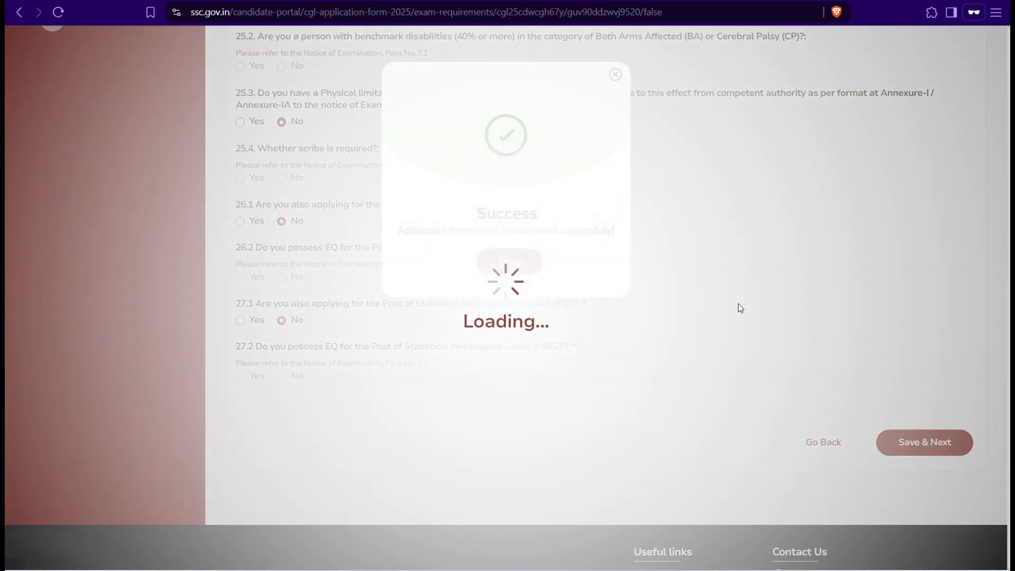
Step: Acknowledge the save confirmation, allow camera access, and accept a captured live photograph
{"action": "left_click", "coordinate": [508, 267]}
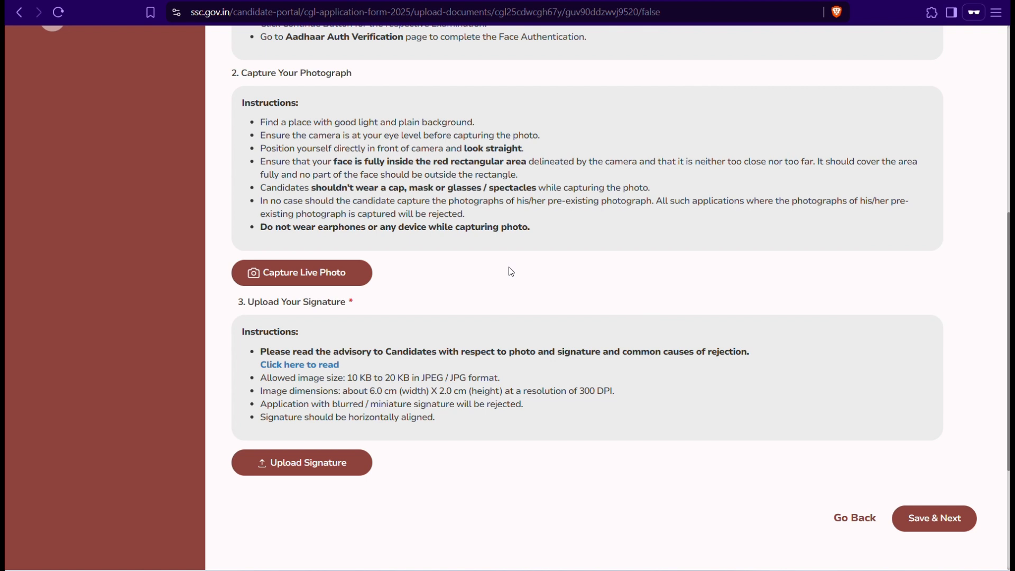
{"action": "left_click", "coordinate": [322, 272]}
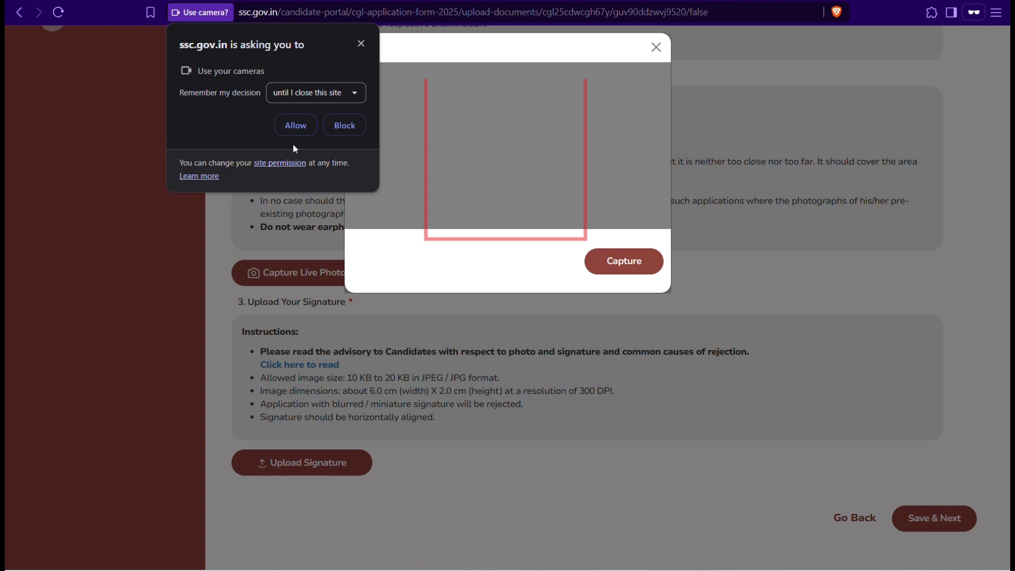
{"action": "left_click", "coordinate": [288, 127]}
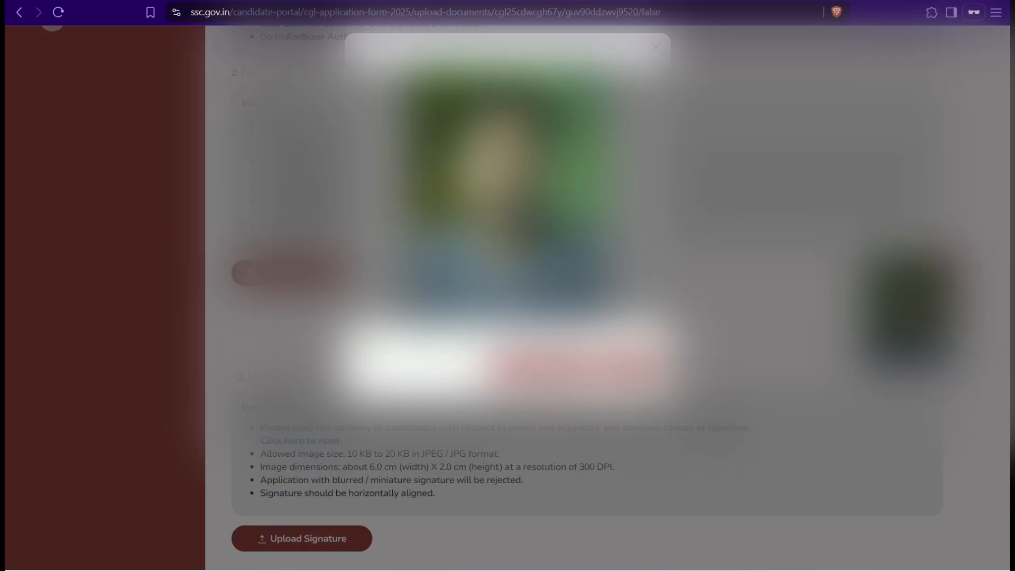
{"action": "left_click", "coordinate": [637, 377]}
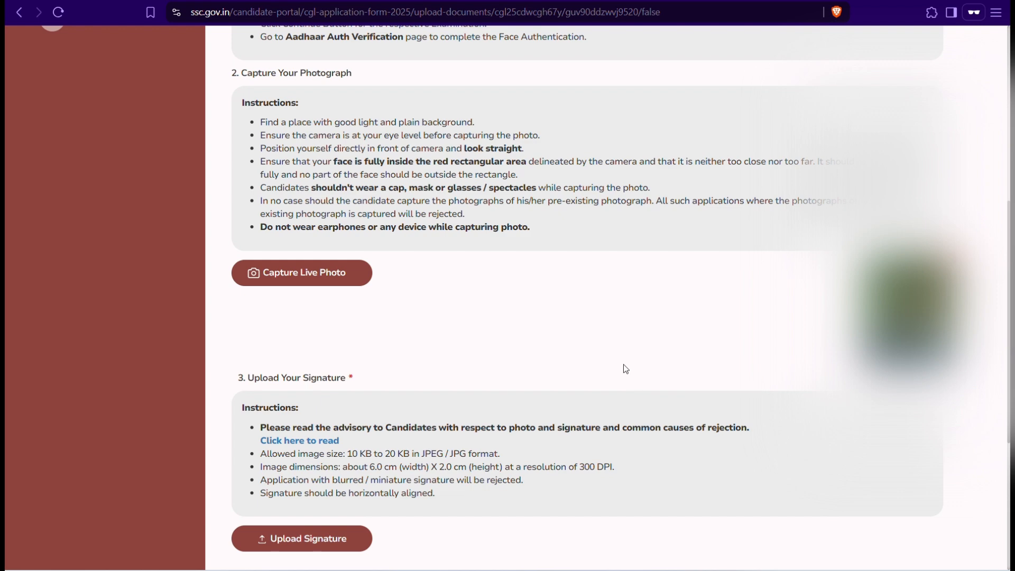
Step: Review the signature size and dimension rules and begin choosing a signature file
{"action": "scroll", "coordinate": [535, 326], "scroll_direction": "down", "scroll_amount": 3}
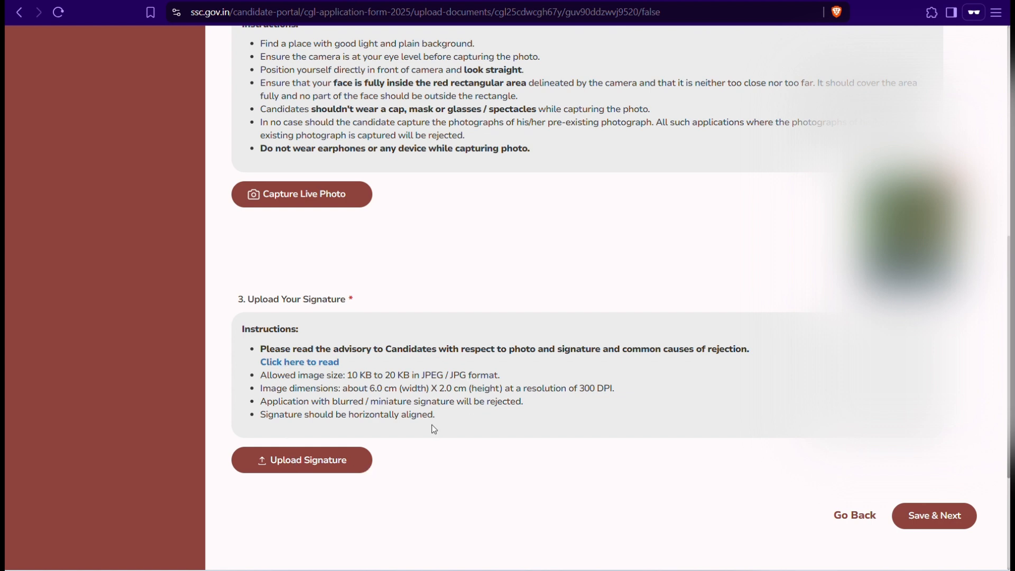
{"action": "left_click_drag", "start_coordinate": [437, 419], "coordinate": [272, 387]}
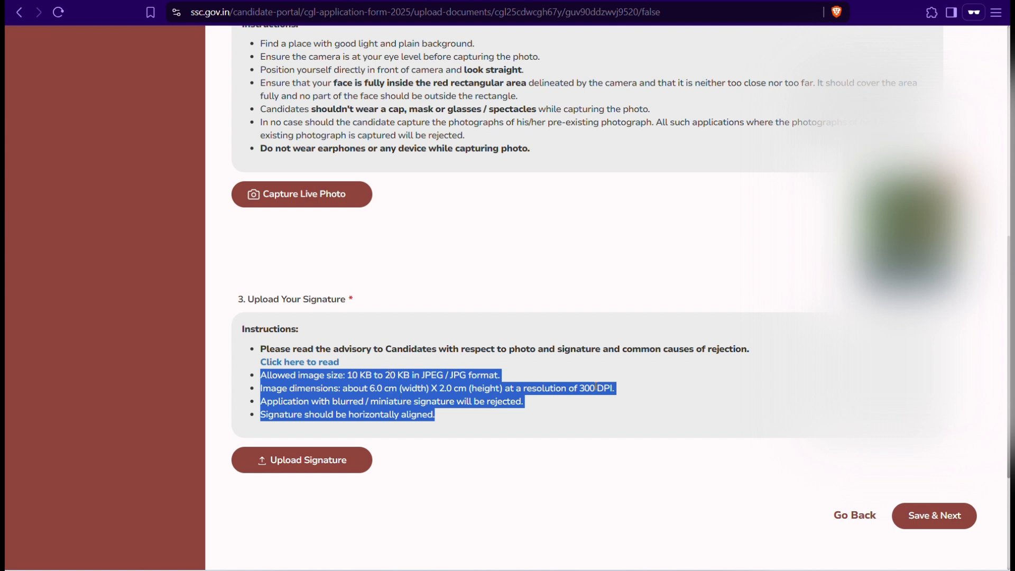
{"action": "left_click", "coordinate": [328, 461]}
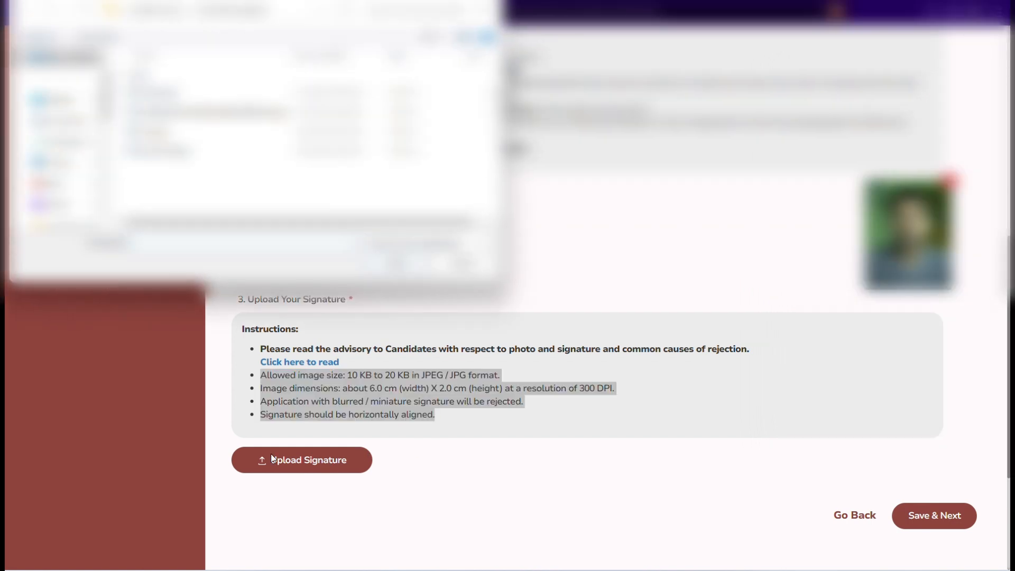
Step: Browse to the image folder and select the signature file for upload
{"action": "left_click", "coordinate": [56, 141]}
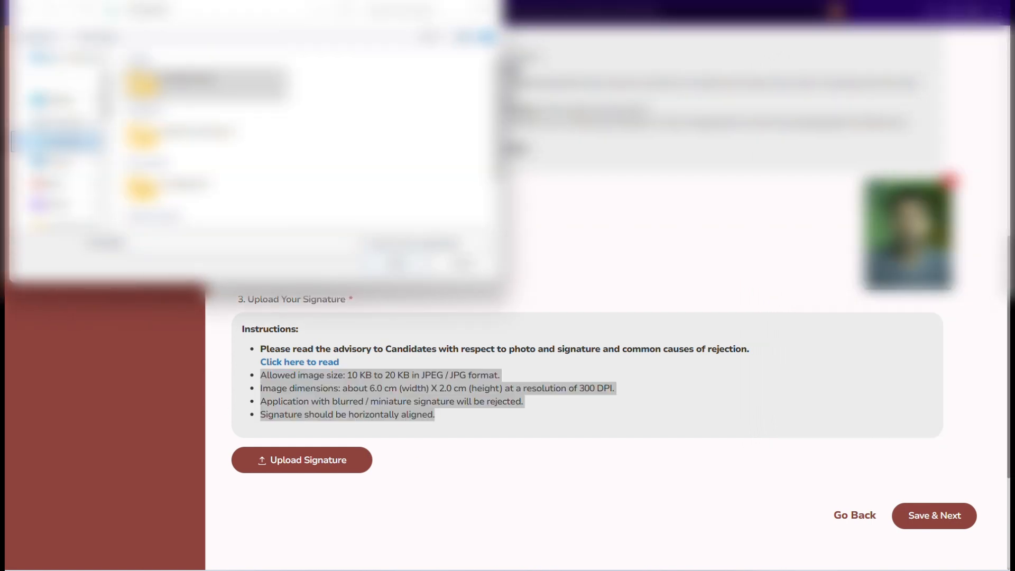
{"action": "left_click", "coordinate": [206, 83]}
{"action": "left_click", "coordinate": [58, 121]}
{"action": "double_click", "coordinate": [177, 164]}
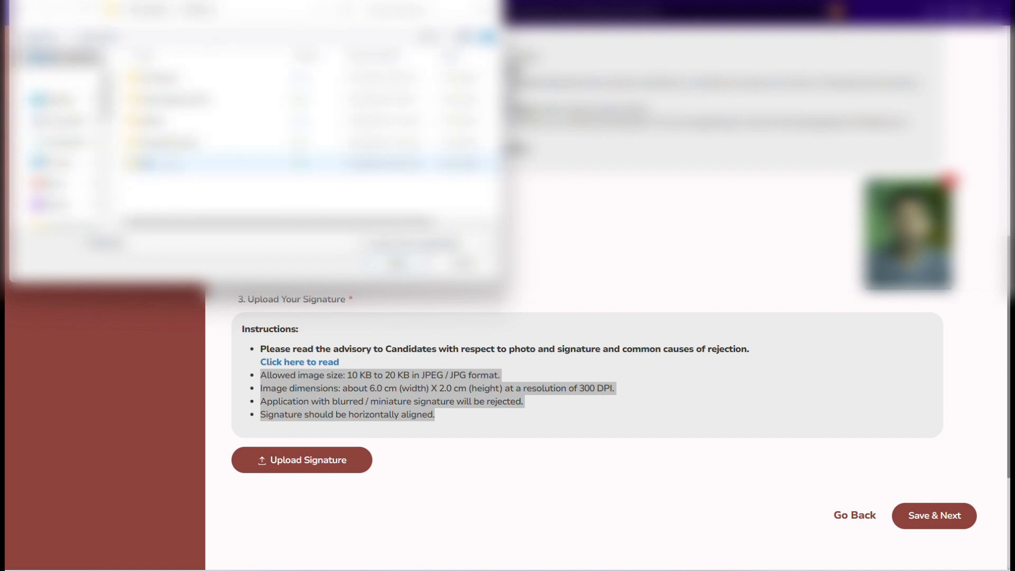
{"action": "left_click", "coordinate": [177, 78]}
{"action": "double_click", "coordinate": [169, 79]}
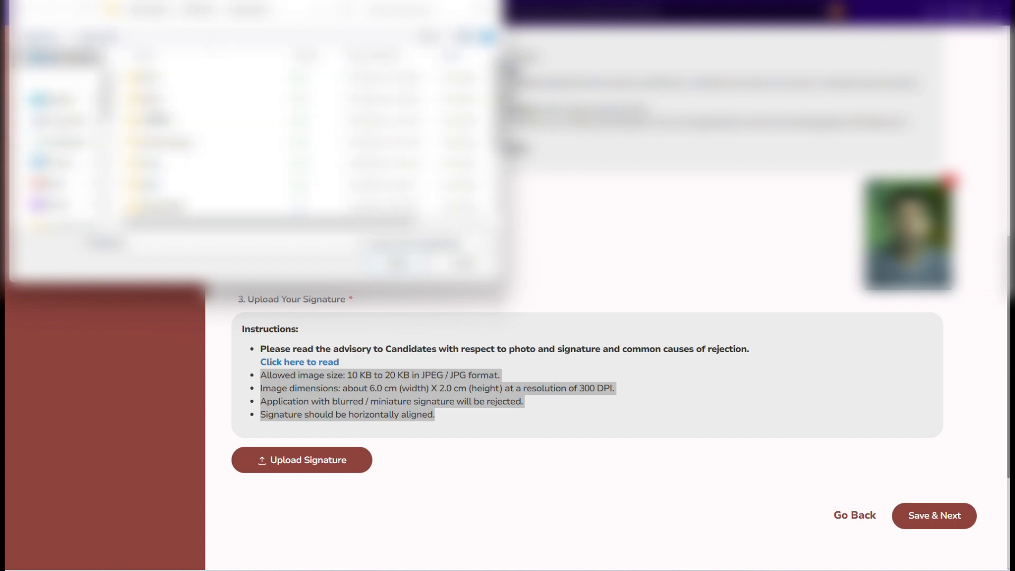
{"action": "double_click", "coordinate": [159, 121]}
{"action": "double_click", "coordinate": [172, 78]}
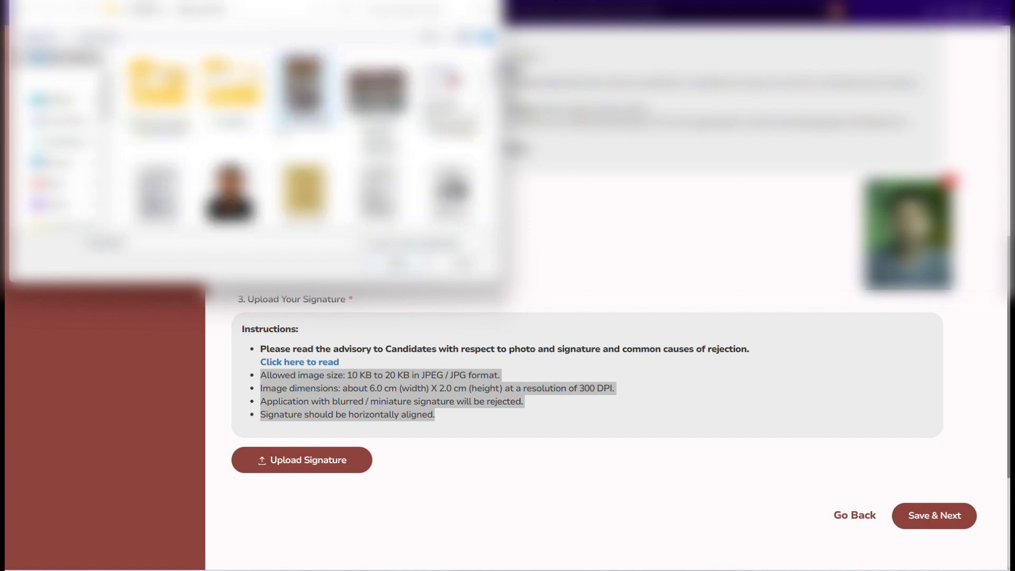
{"action": "scroll", "coordinate": [305, 161], "scroll_direction": "down", "scroll_amount": 2}
{"action": "scroll", "coordinate": [305, 167], "scroll_direction": "down", "scroll_amount": 3}
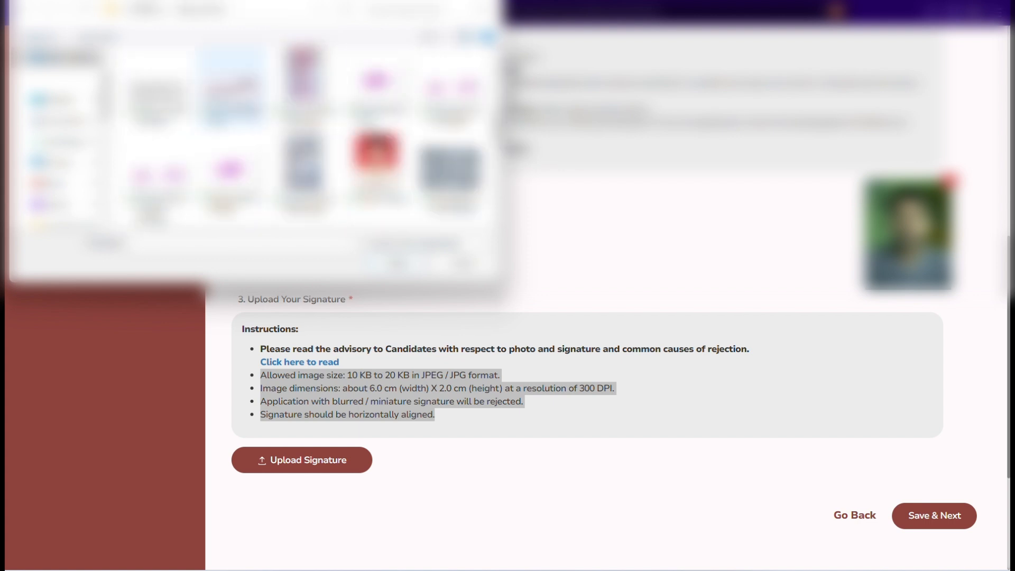
{"action": "left_click", "coordinate": [158, 89]}
{"action": "left_click", "coordinate": [401, 263]}
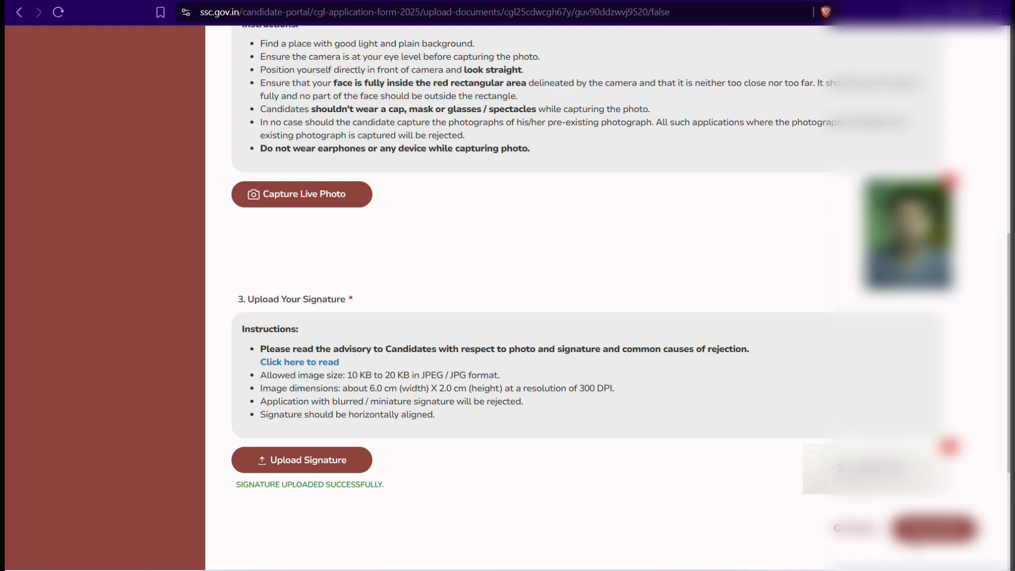
Step: Try saving the uploads, dismiss the Face Authentication Pending error, and go back to the dashboard
{"action": "left_click", "coordinate": [920, 534]}
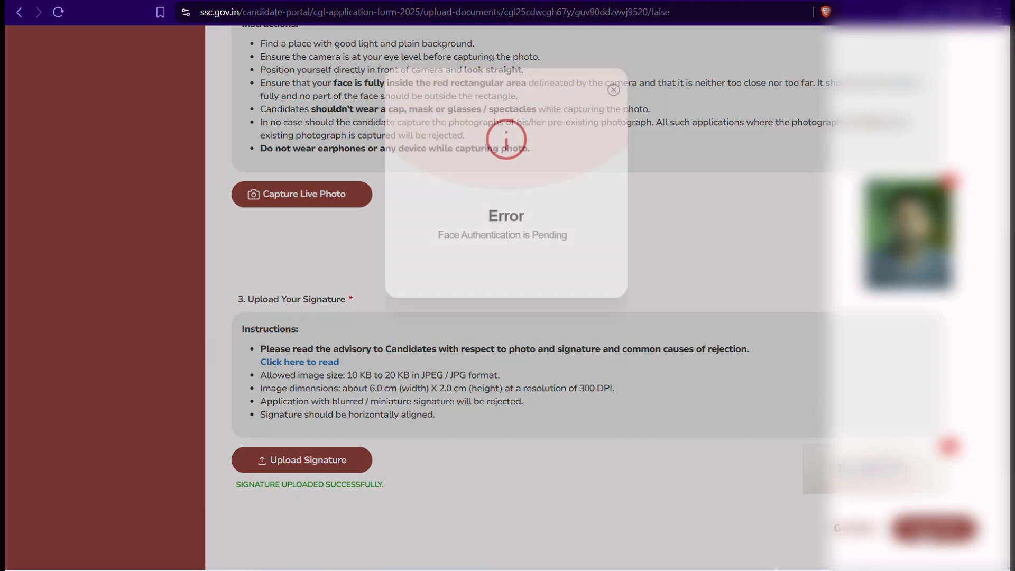
{"action": "left_click", "coordinate": [616, 83]}
{"action": "scroll", "coordinate": [421, 222], "scroll_direction": "up", "scroll_amount": 3}
{"action": "scroll", "coordinate": [422, 222], "scroll_direction": "up", "scroll_amount": 5}
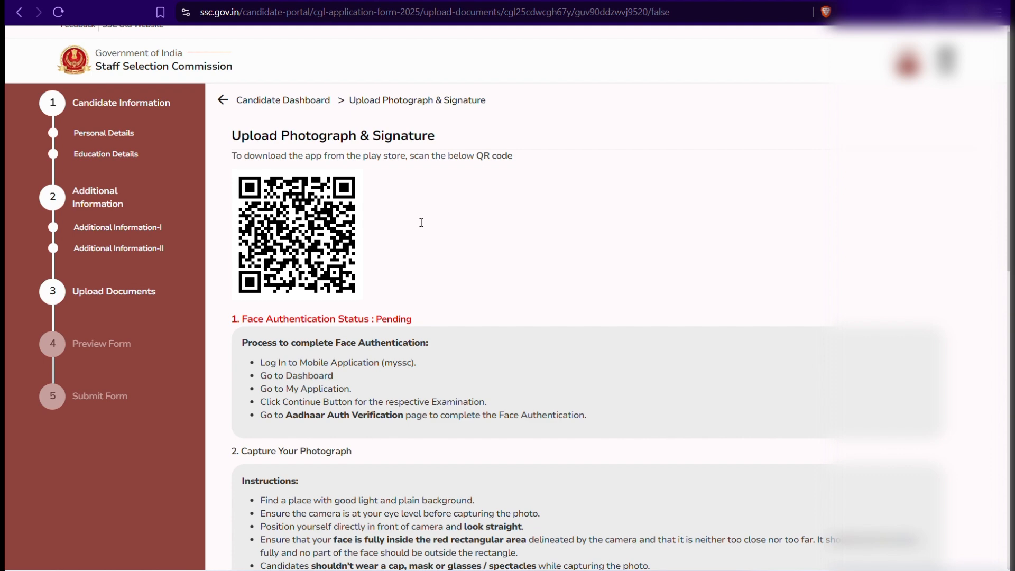
{"action": "scroll", "coordinate": [421, 222], "scroll_direction": "down", "scroll_amount": 2}
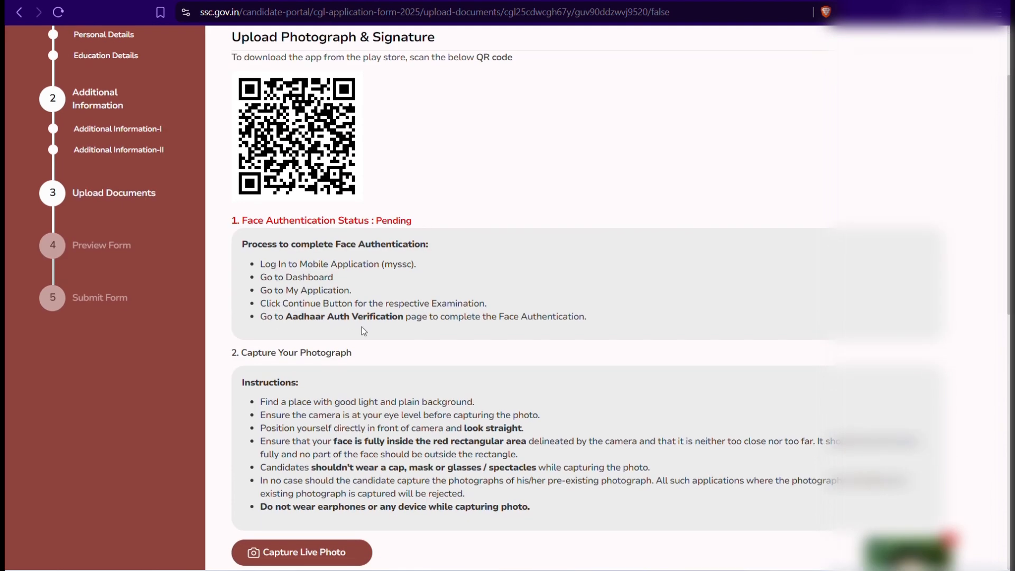
{"action": "scroll", "coordinate": [363, 327], "scroll_direction": "up", "scroll_amount": 1}
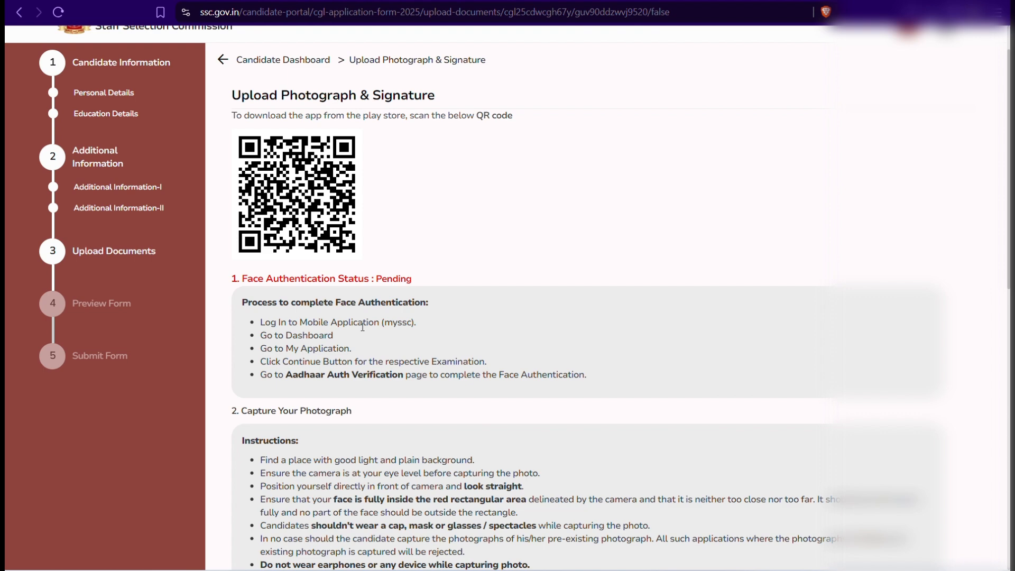
{"action": "key", "text": "alt+Left"}
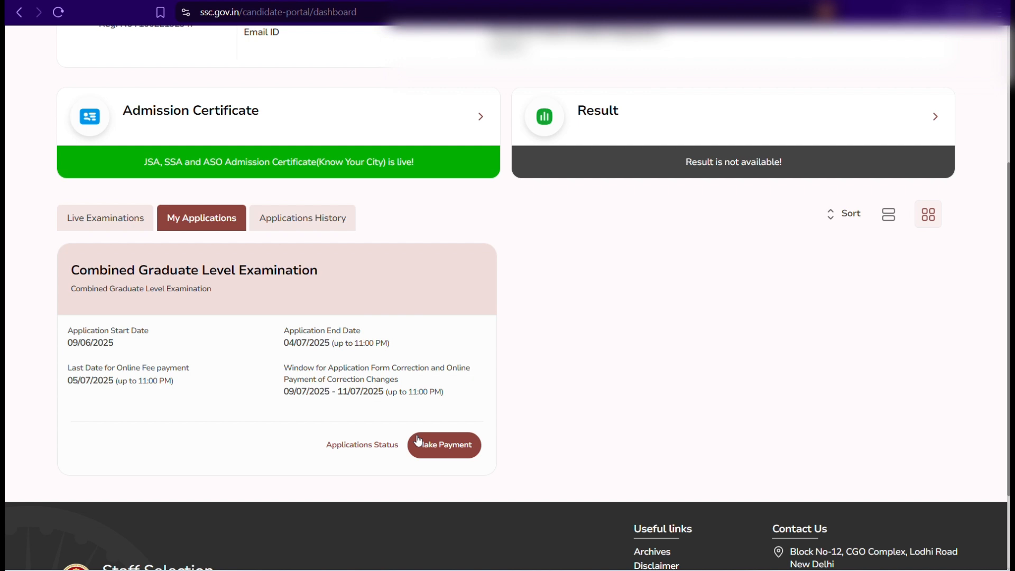
Step: Start paying the 100 CGL application fee through State Bank of India
{"action": "left_click", "coordinate": [418, 443]}
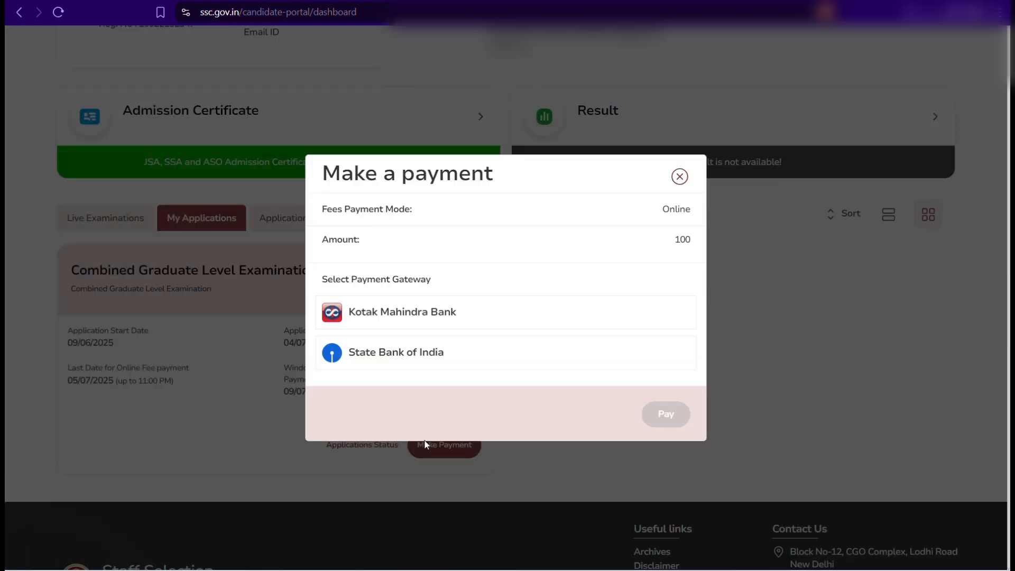
{"action": "left_click", "coordinate": [403, 355]}
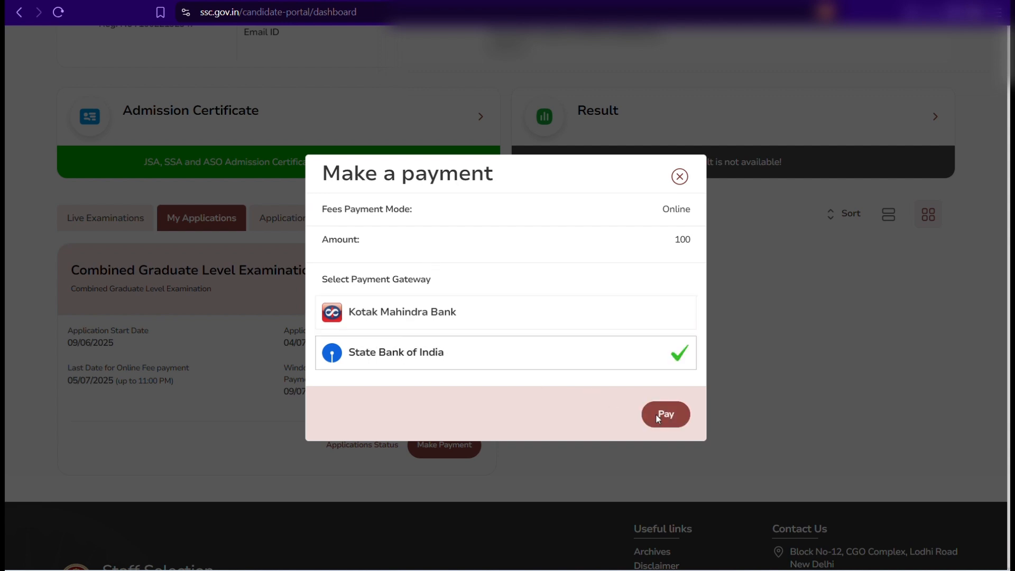
{"action": "left_click", "coordinate": [662, 414]}
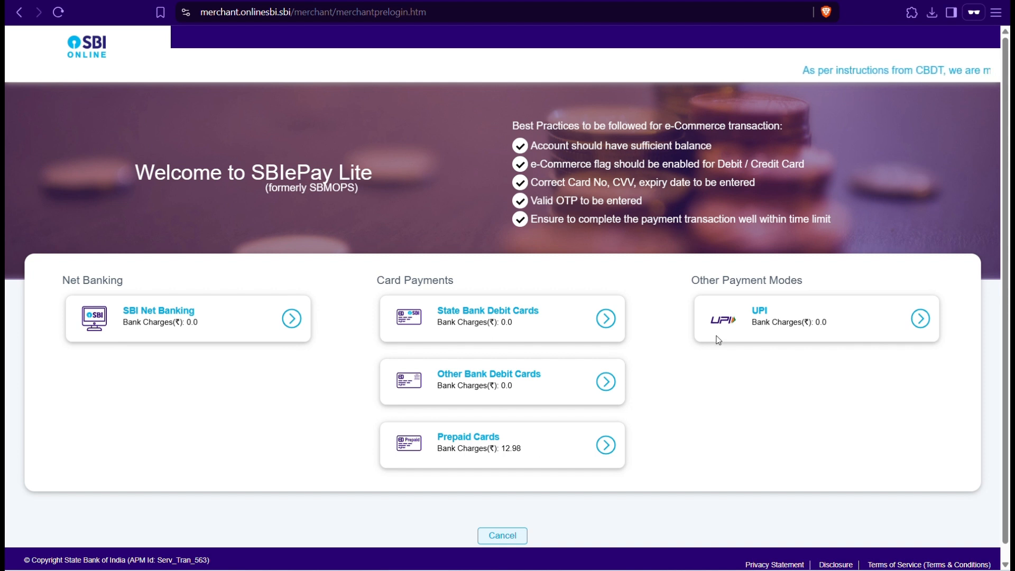
Step: Pay the Rs 100 fee by UPI QR code in SBI ePay Lite and return to SSC
{"action": "left_click", "coordinate": [763, 319]}
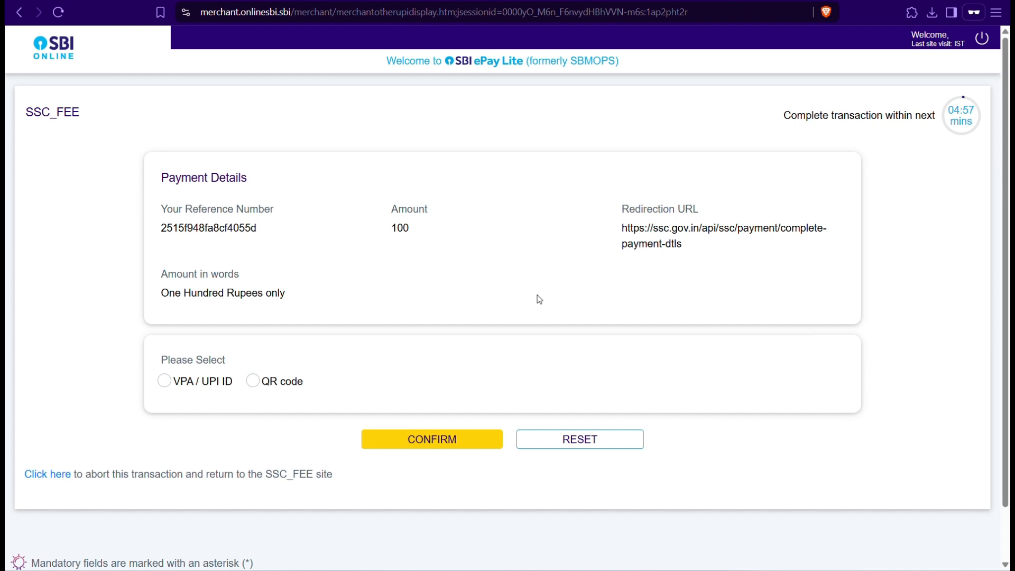
{"action": "left_click", "coordinate": [253, 381]}
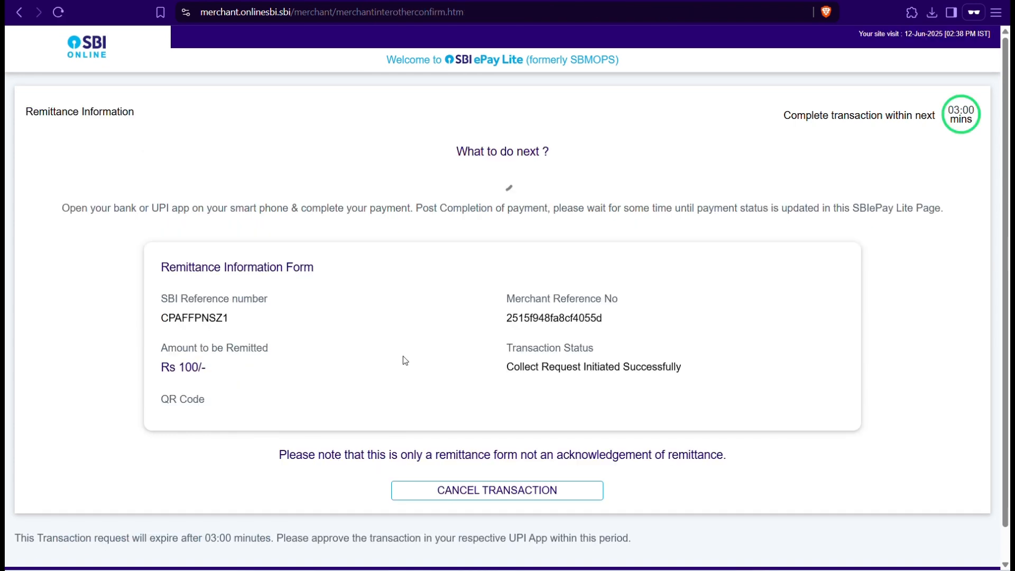
{"action": "scroll", "coordinate": [403, 356], "scroll_direction": "down", "scroll_amount": 3}
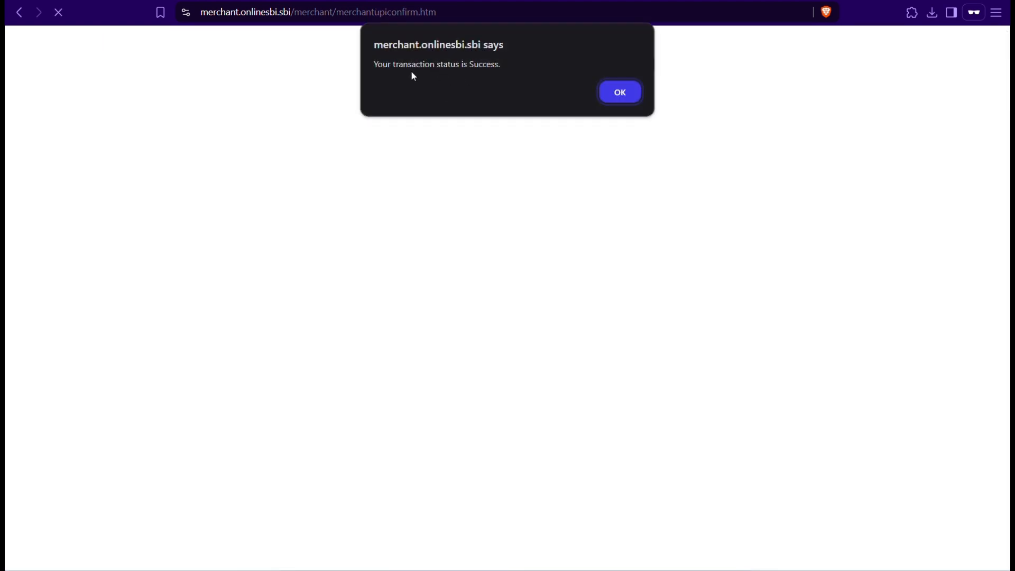
{"action": "left_click", "coordinate": [610, 95]}
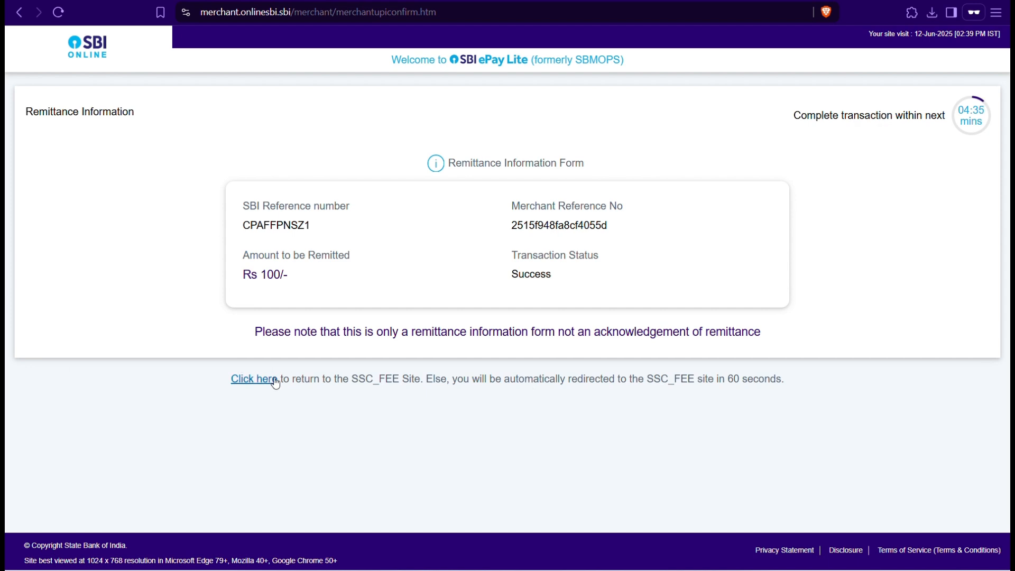
{"action": "left_click", "coordinate": [249, 380]}
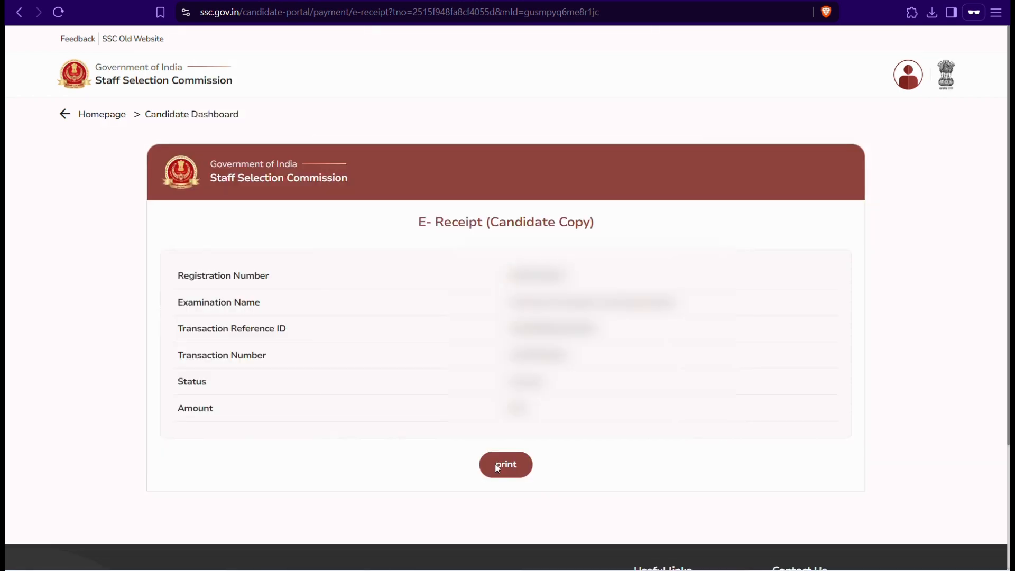
Step: Print the E-Receipt to a file with an edited file name and close the downloads list
{"action": "left_click", "coordinate": [497, 465]}
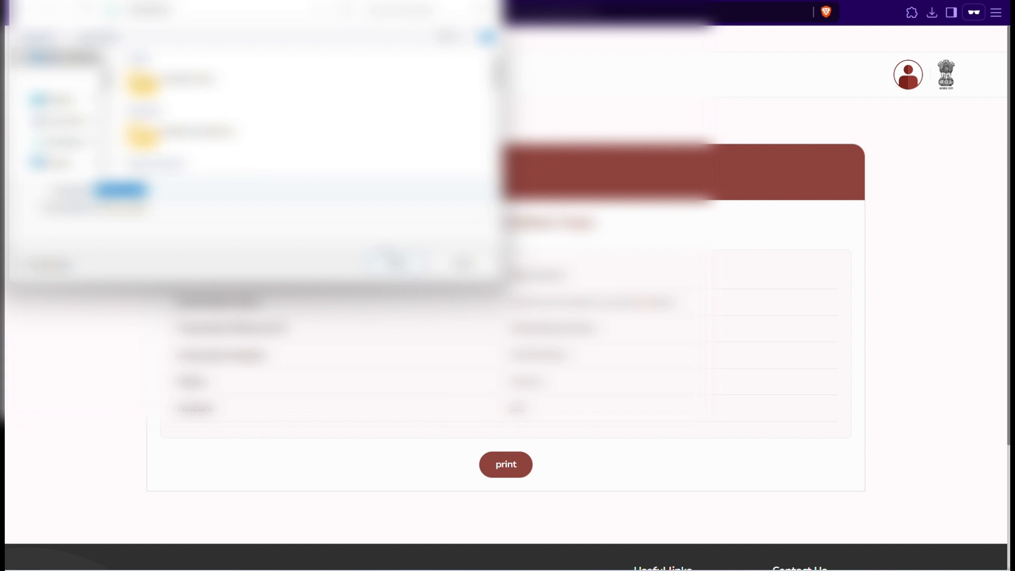
{"action": "left_click", "coordinate": [391, 258]}
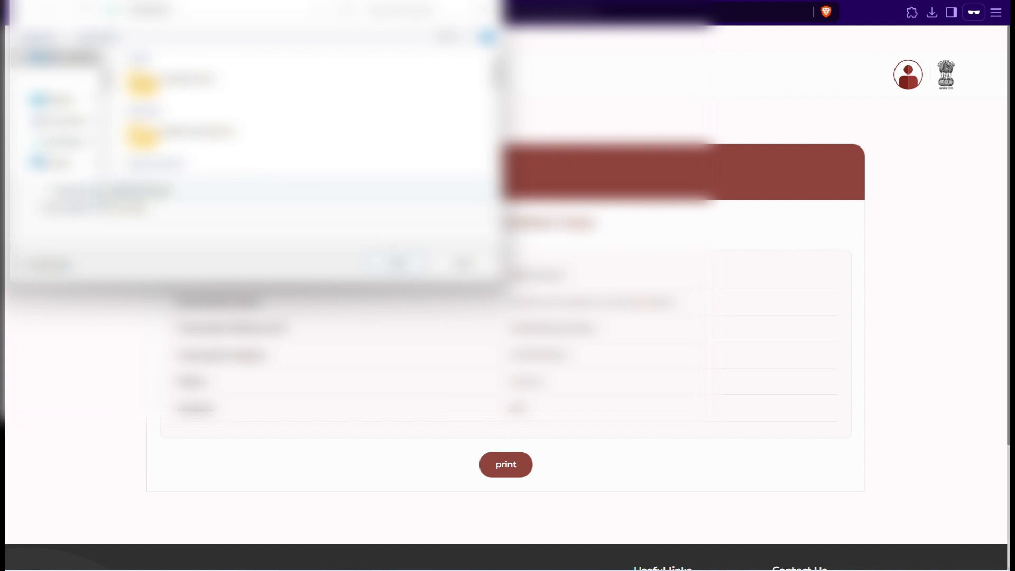
{"action": "key", "text": "BackSpace"}
{"action": "key", "text": "BackSpace"}
{"action": "key", "text": "BackSpace"}
{"action": "key", "text": "BackSpace"}
{"action": "key", "text": "BackSpace"}
{"action": "key", "text": "BackSpace"}
{"action": "key", "text": "BackSpace"}
{"action": "key", "text": "BackSpace"}
{"action": "key", "text": "BackSpace"}
{"action": "type", "text": "ipt for"}
{"action": "key", "text": "Return"}
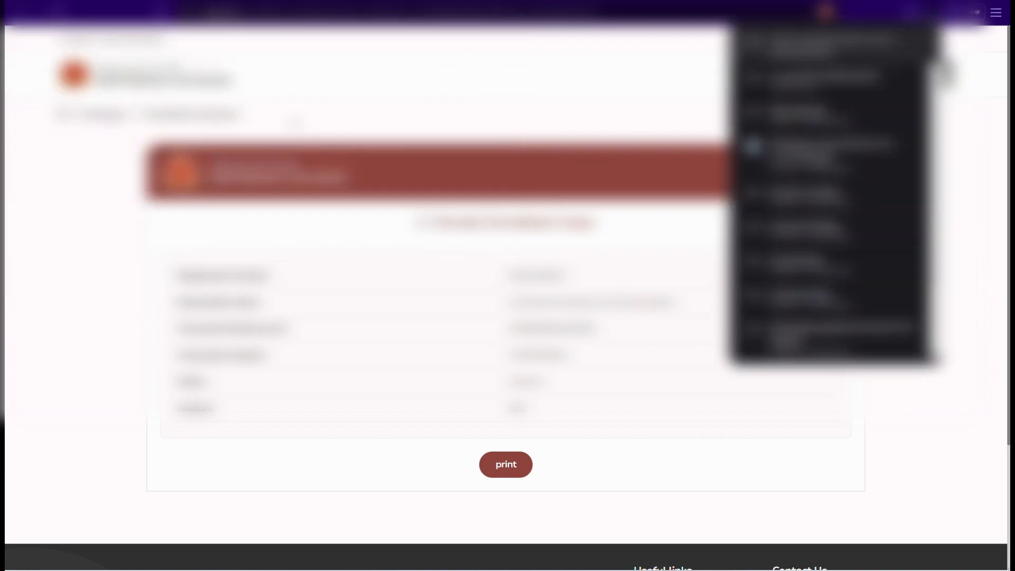
{"action": "left_click", "coordinate": [294, 121]}
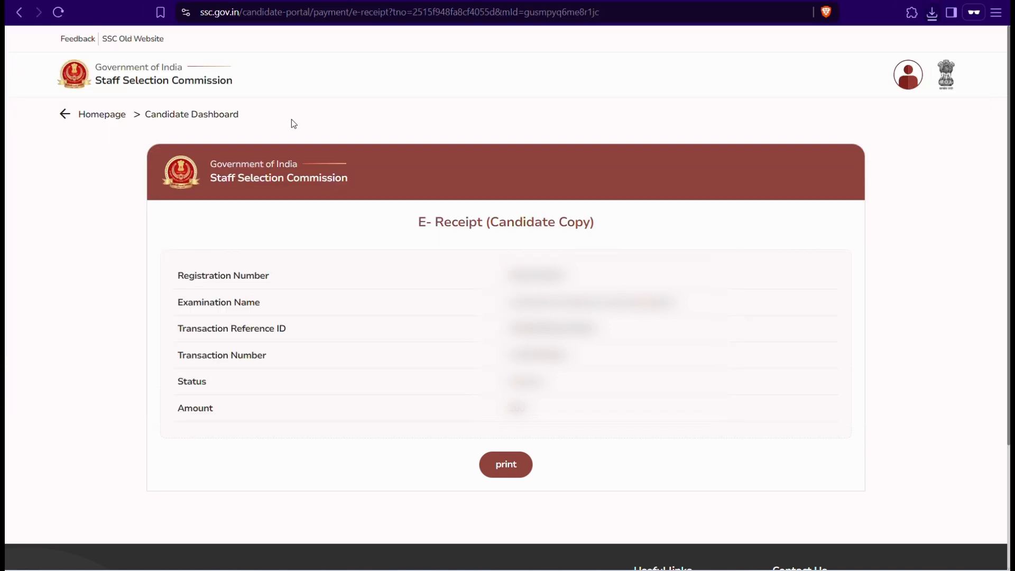
Step: Open My Dashboard's My Applications and confirm the CGL 2025 application status shows Payment Done
{"action": "left_click", "coordinate": [105, 117]}
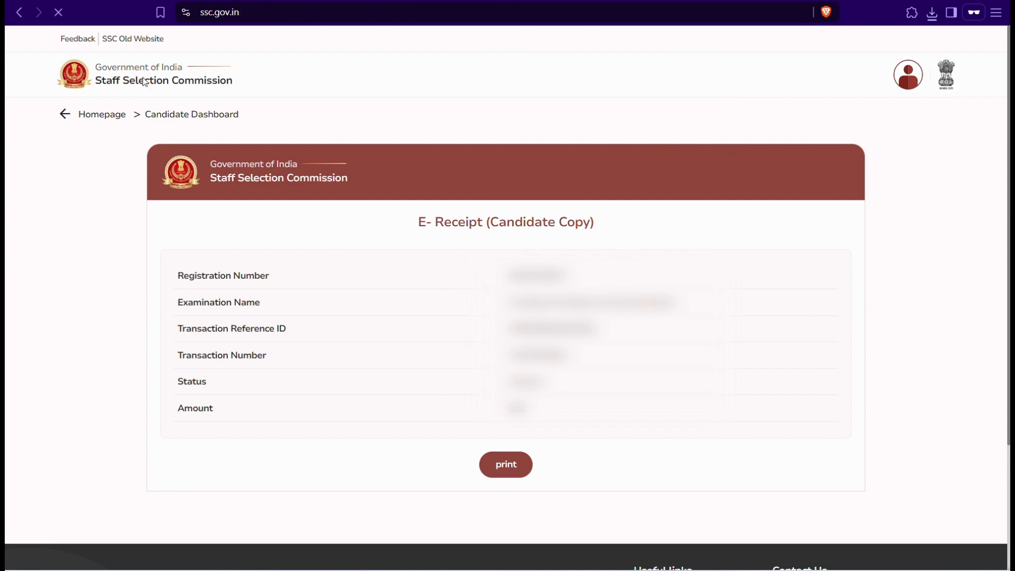
{"action": "scroll", "coordinate": [173, 209], "scroll_direction": "down", "scroll_amount": 5}
{"action": "scroll", "coordinate": [729, 285], "scroll_direction": "up", "scroll_amount": 5}
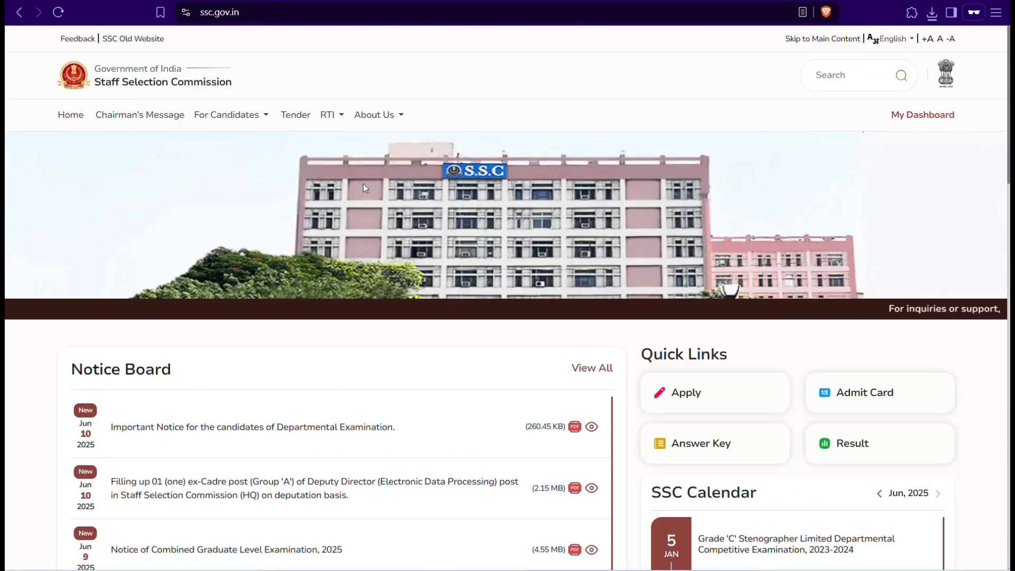
{"action": "left_click", "coordinate": [931, 115]}
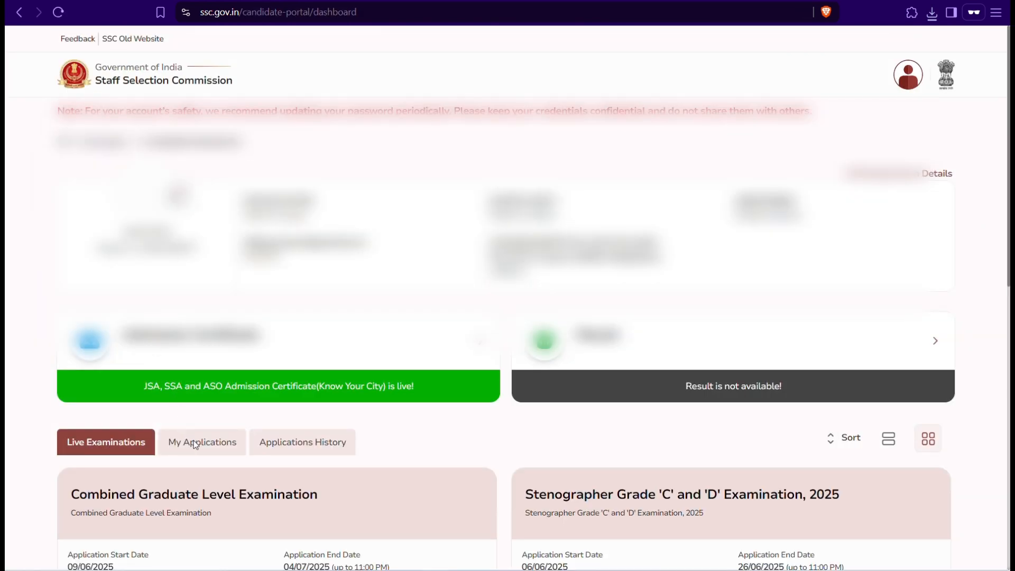
{"action": "left_click", "coordinate": [195, 444]}
{"action": "scroll", "coordinate": [195, 447], "scroll_direction": "down", "scroll_amount": 5}
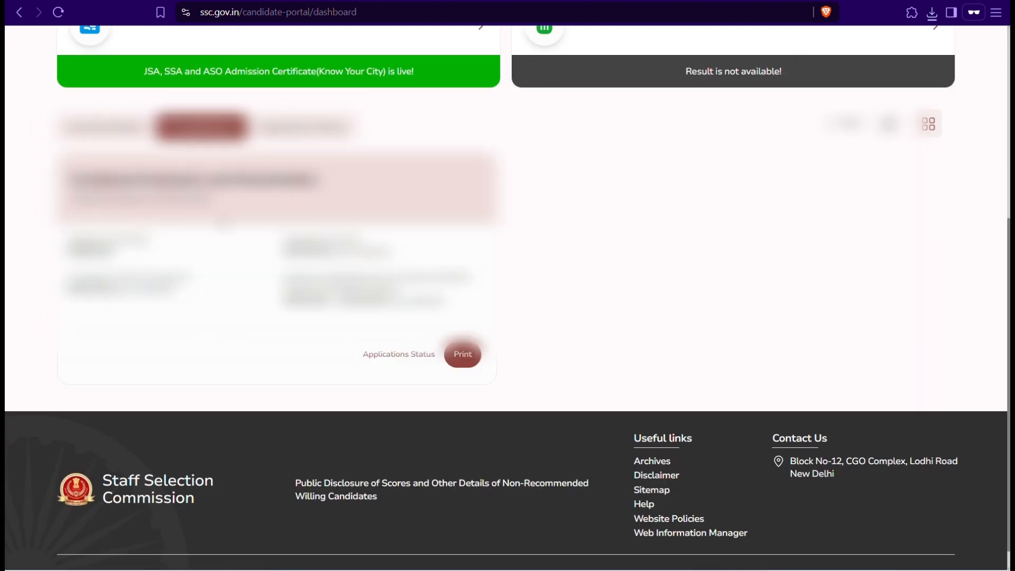
{"action": "left_click", "coordinate": [378, 355]}
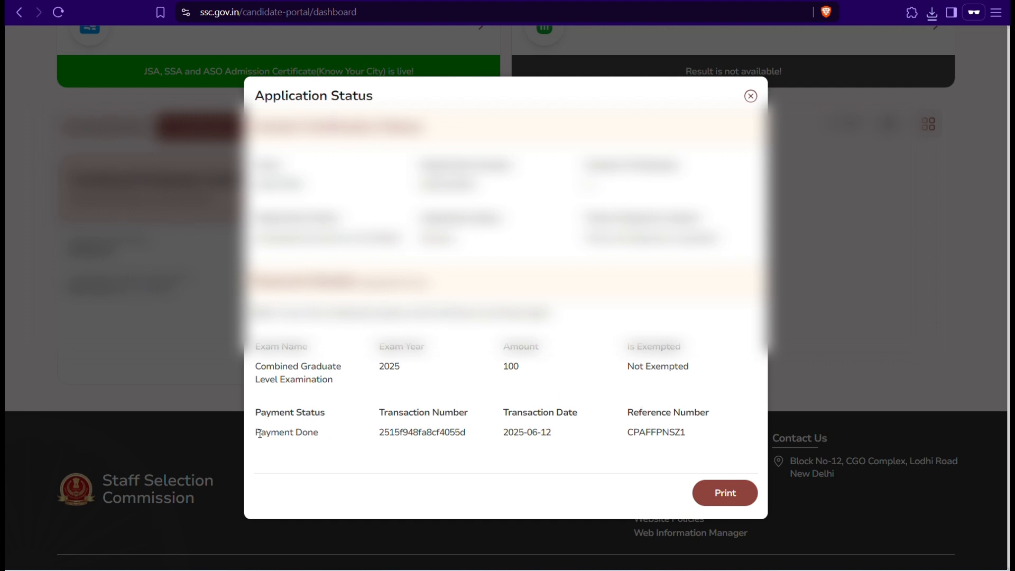
{"action": "left_click_drag", "start_coordinate": [257, 432], "coordinate": [320, 434]}
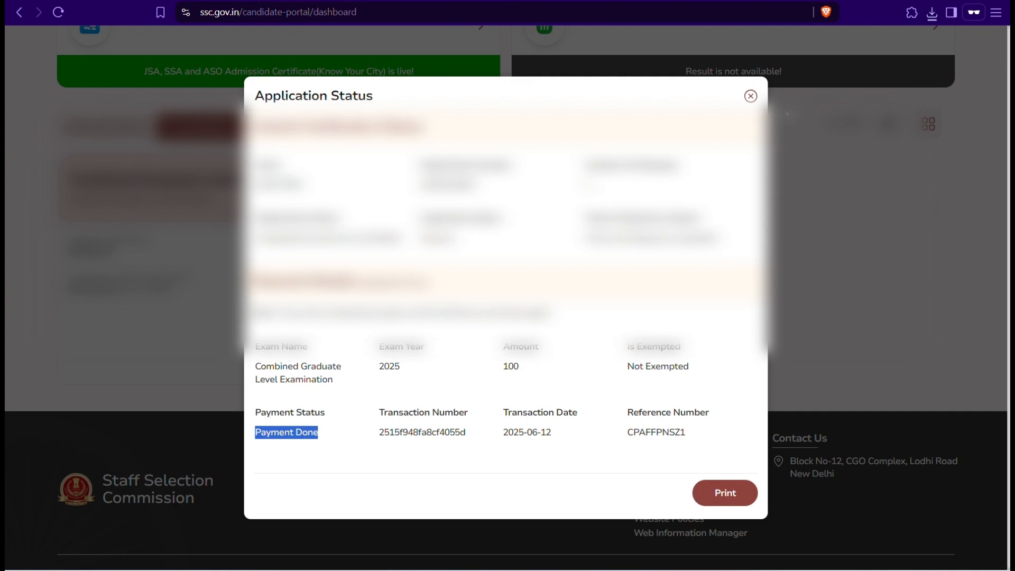
{"action": "left_click", "coordinate": [752, 97]}
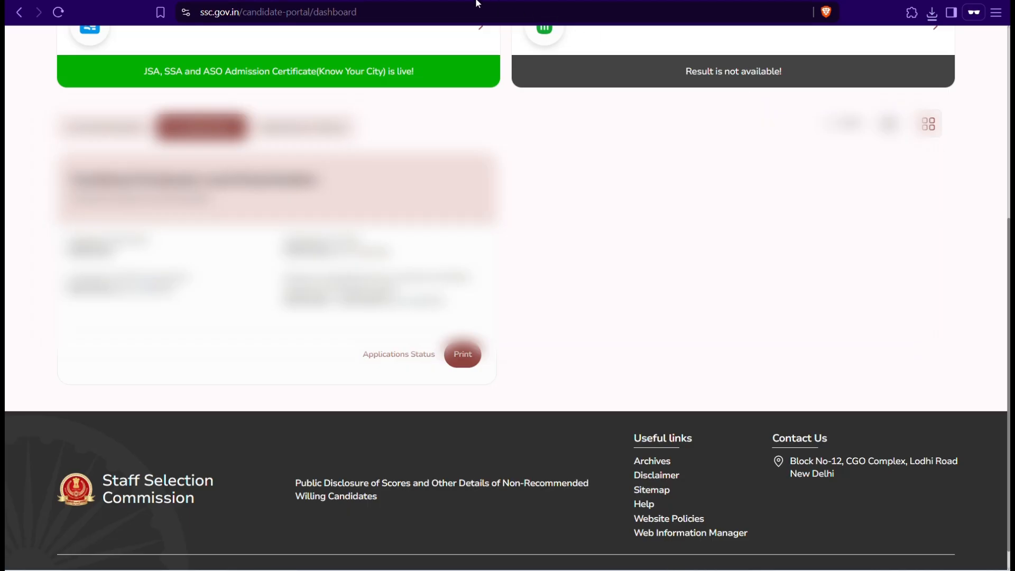